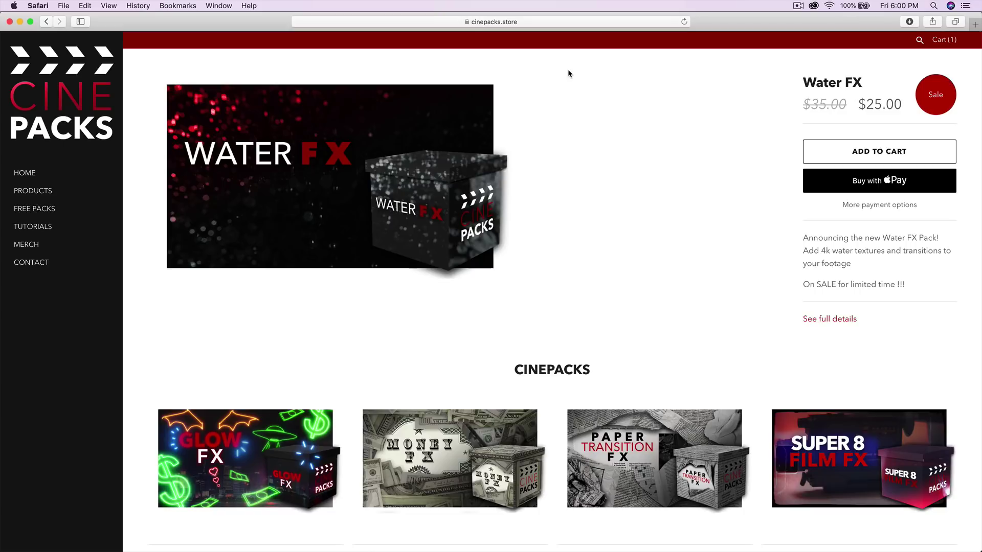
- Browse the CinePacks store's home page and open its collection of free packs
scroll(567, 118, "down", 5)
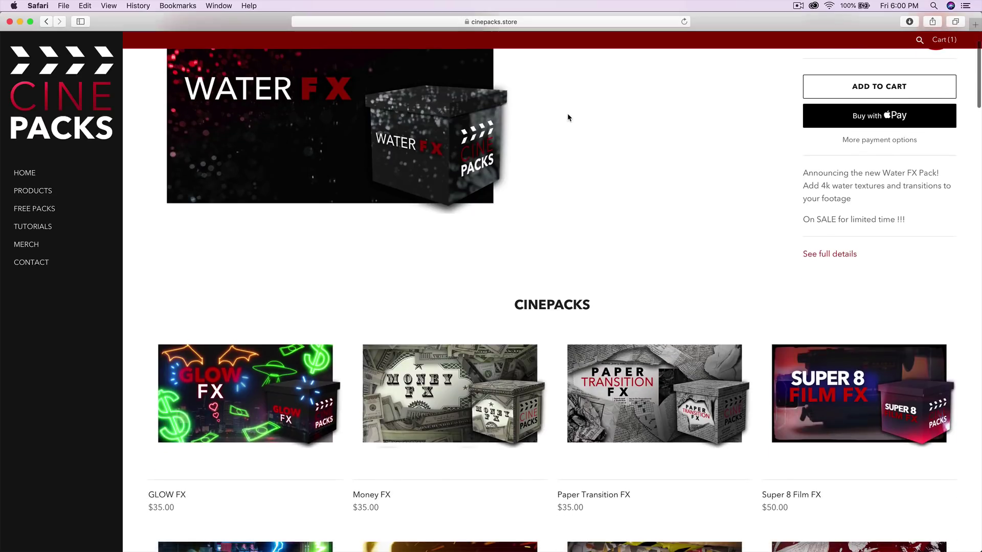
scroll(569, 117, "down", 2)
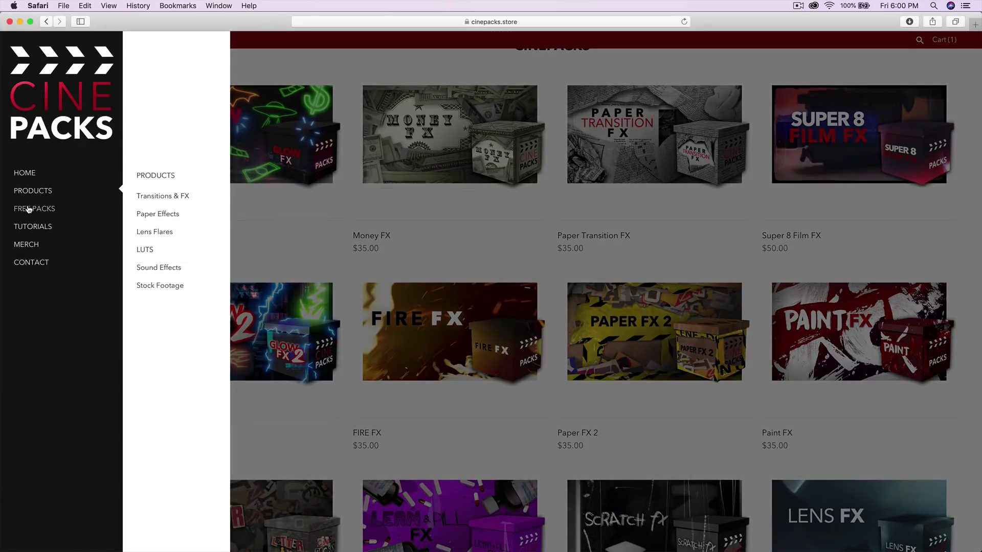
left_click(28, 208)
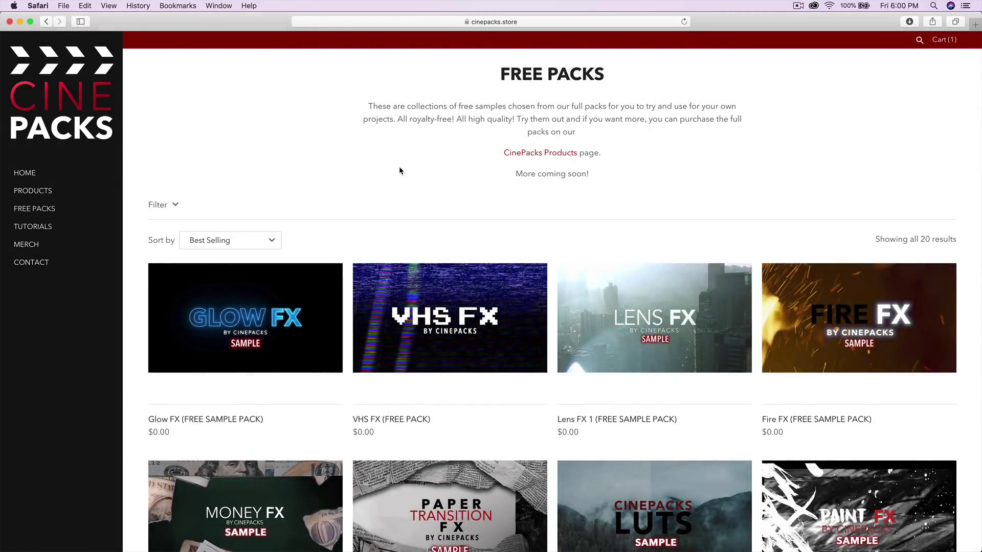
- Browse the free packs and add Glow FX (FREE SAMPLE PACK) to the cart
scroll(398, 167, "down", 3)
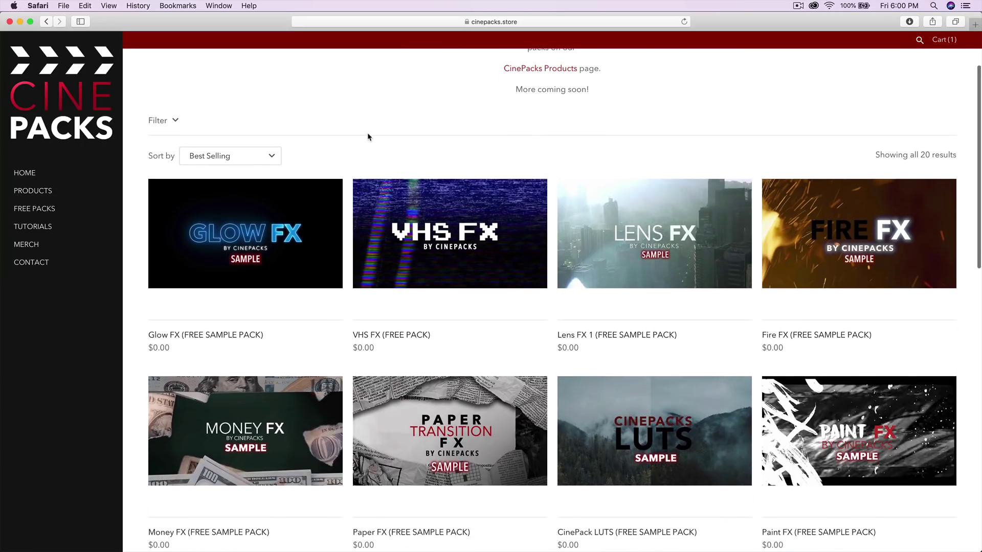
scroll(237, 412, "down", 4)
scroll(237, 406, "up", 7)
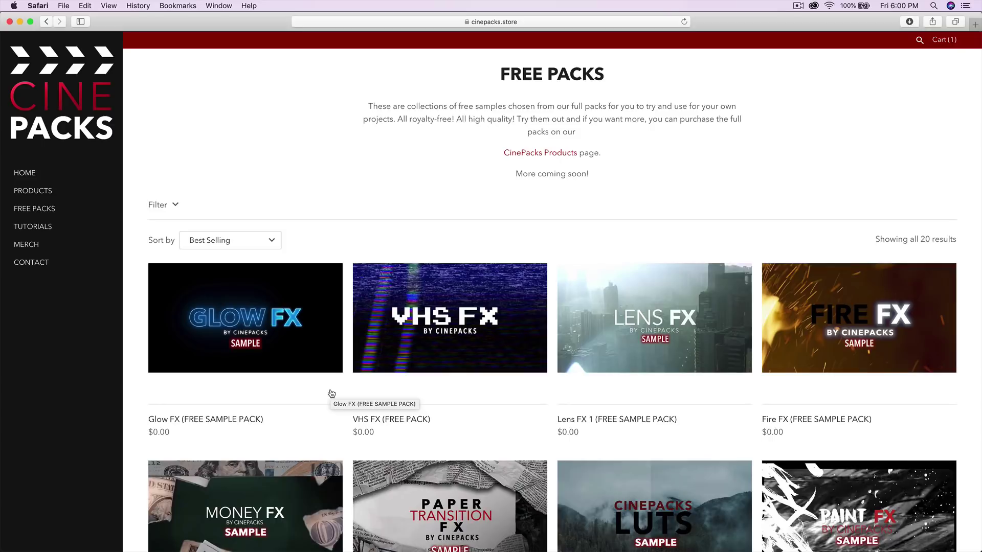
scroll(332, 394, "down", 15)
scroll(330, 388, "up", 10)
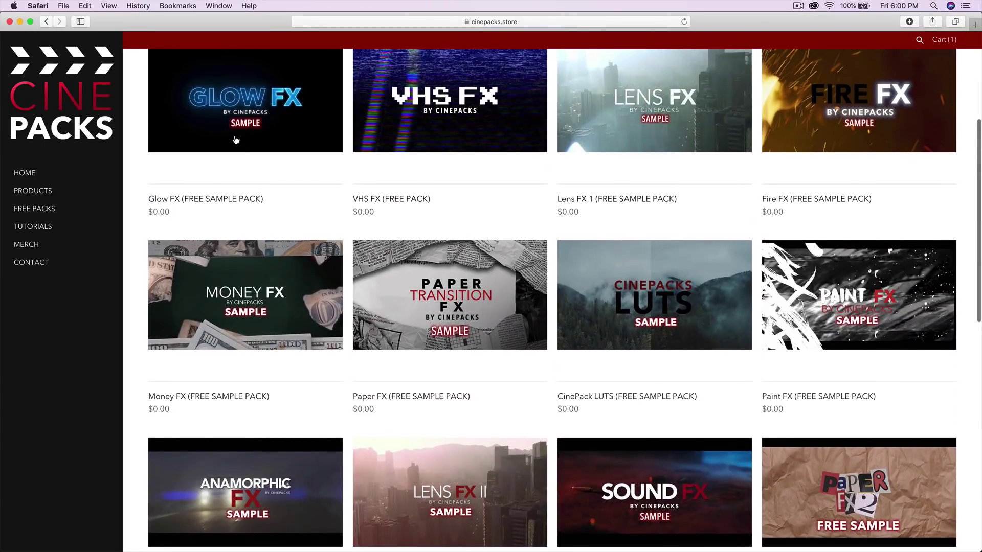
left_click(236, 141)
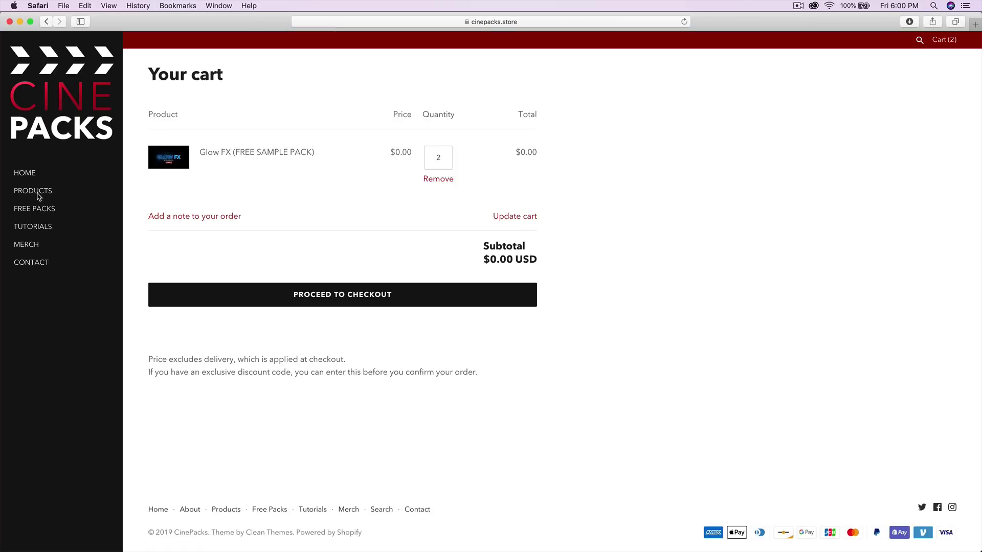
- Return to the free packs and add Glow FX 2 (FREE SAMPLE PACK) to the cart
left_click(40, 210)
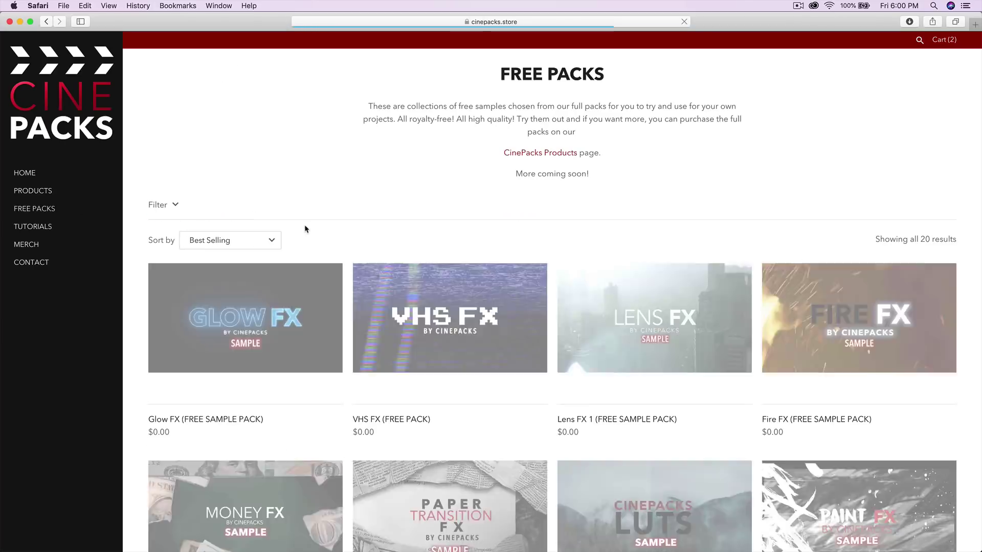
scroll(305, 228, "down", 10)
scroll(306, 229, "down", 5)
left_click(215, 228)
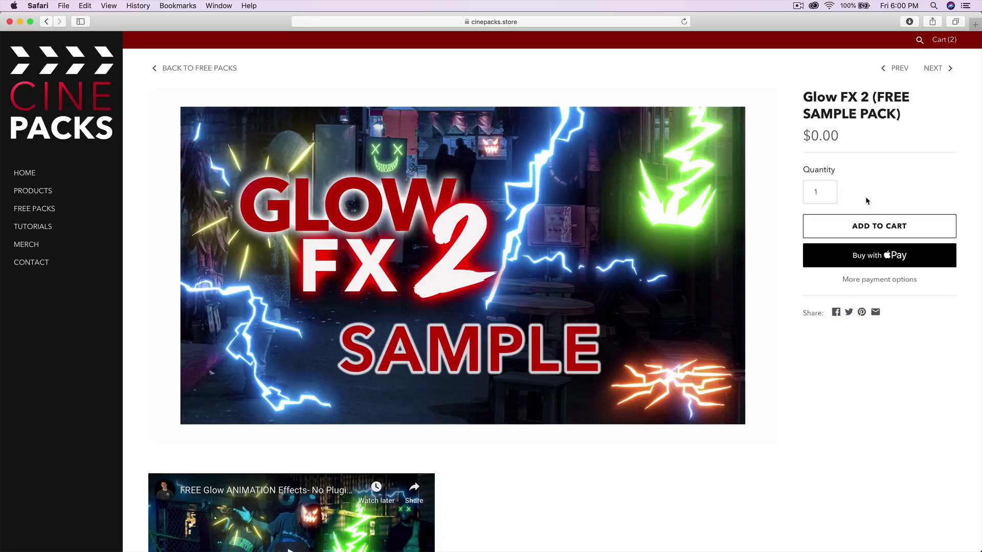
left_click(864, 230)
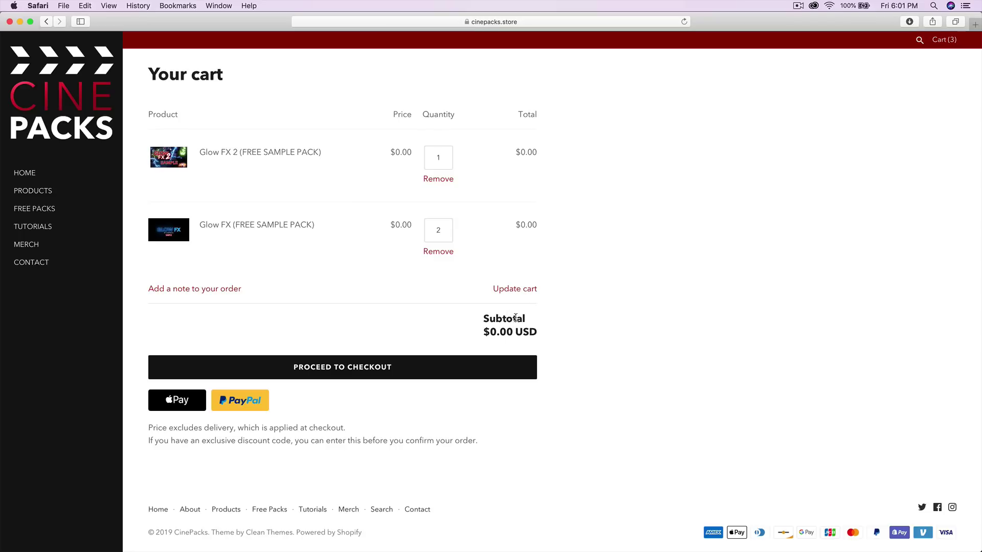
- Proceed to checkout and fill in the contact e-mail
left_click(361, 368)
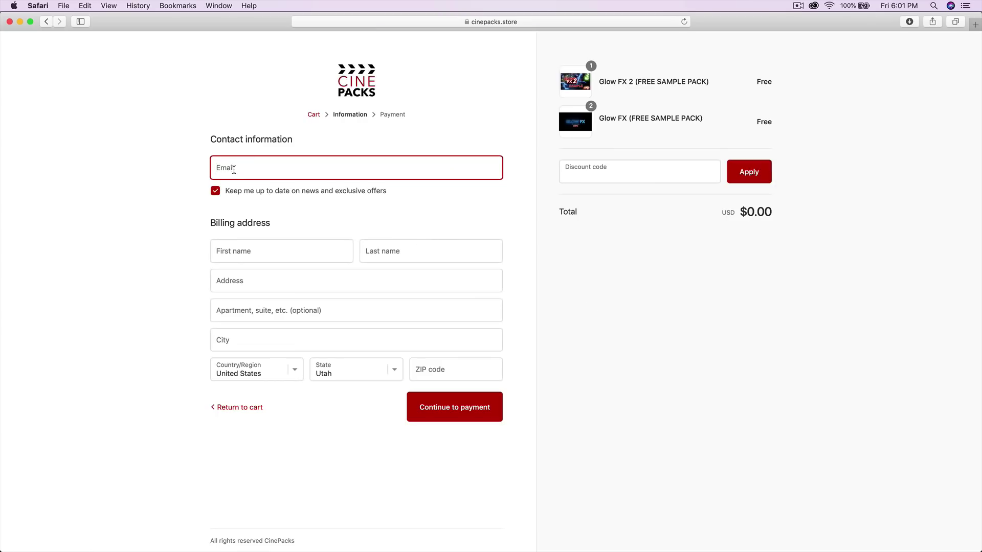
type("kinggutspro")
key("super+a")
type("k")
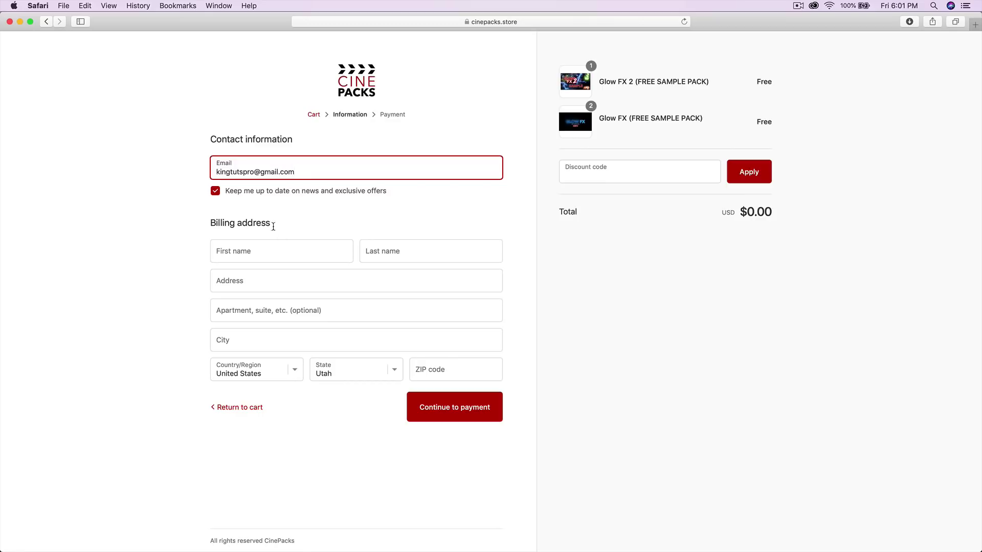
- Fill in the billing first name, last name, address, apartment, city and ZIP code, and continue to payment
left_click(244, 245)
type("sdsdsa")
left_click(384, 254)
type("asdasd")
left_click(364, 283)
type("asdasd")
left_click(346, 314)
type("sad")
left_click(341, 336)
type("sadasd")
left_click(453, 368)
type("8")
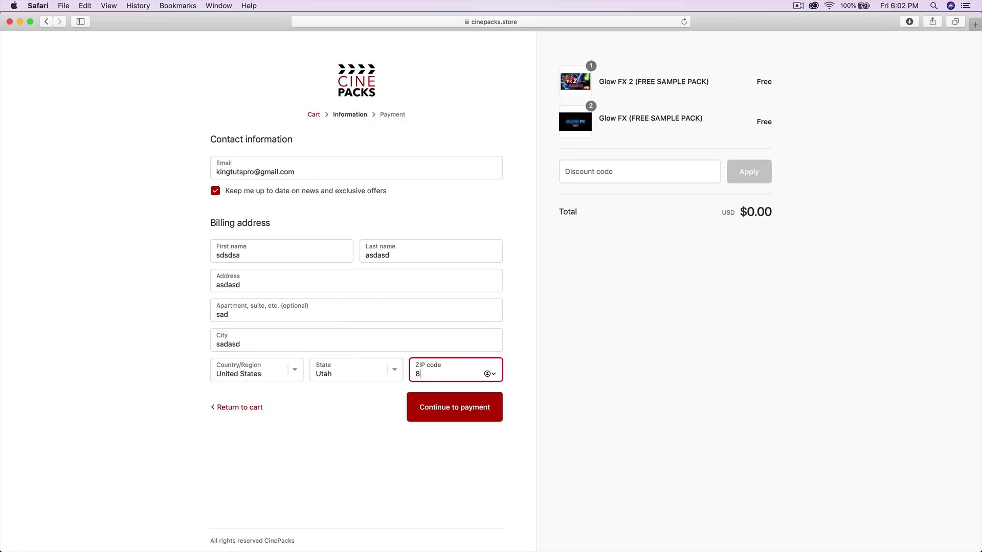
type("4092")
left_click(465, 409)
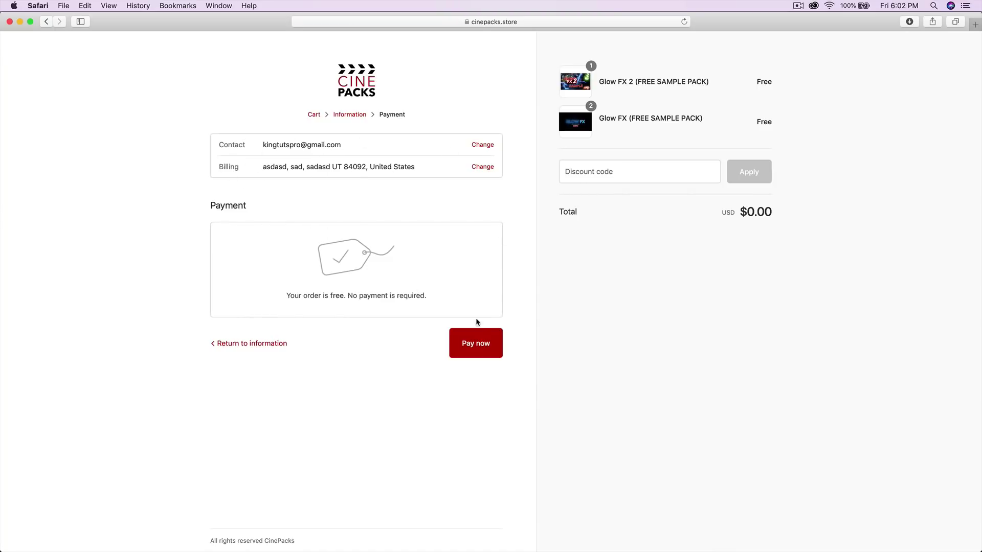
- Place the free order and look over the download links for the Glow FX sample packs
left_click(481, 341)
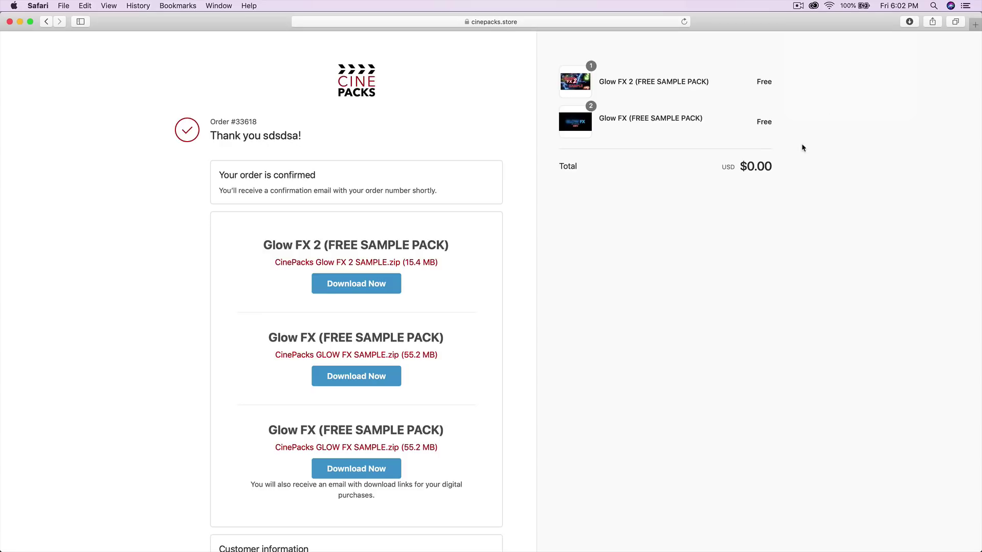
scroll(665, 168, "down", 2)
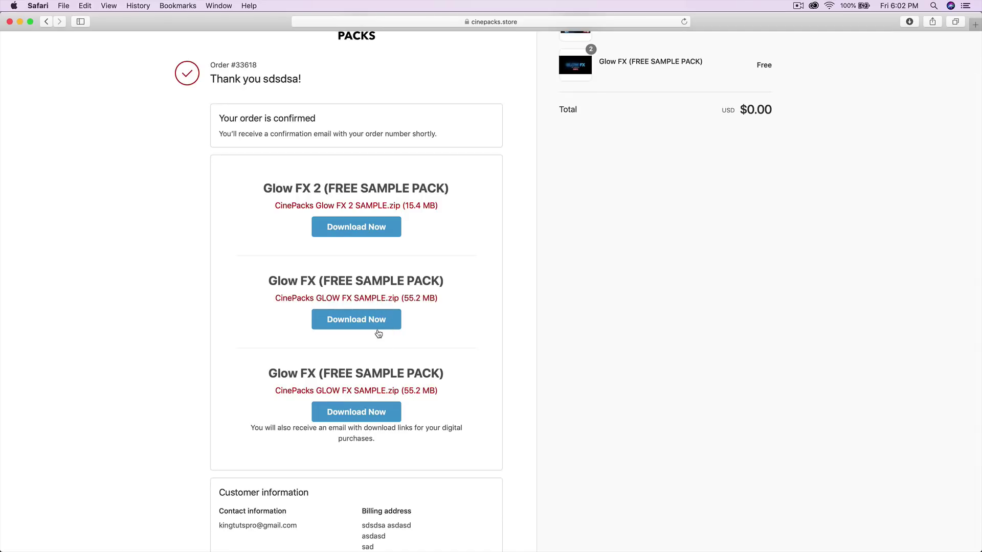
scroll(378, 338, "up", 2)
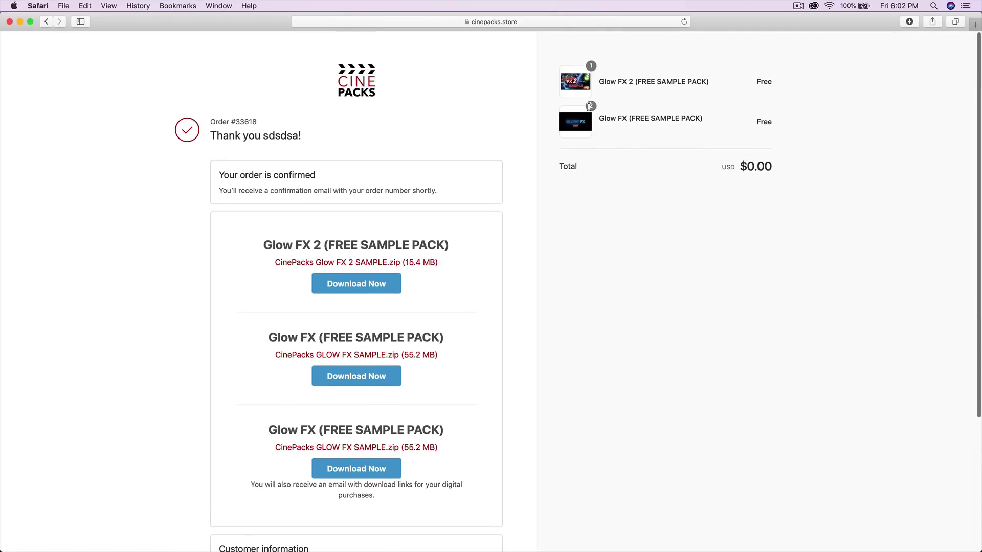
scroll(471, 260, "down", 5)
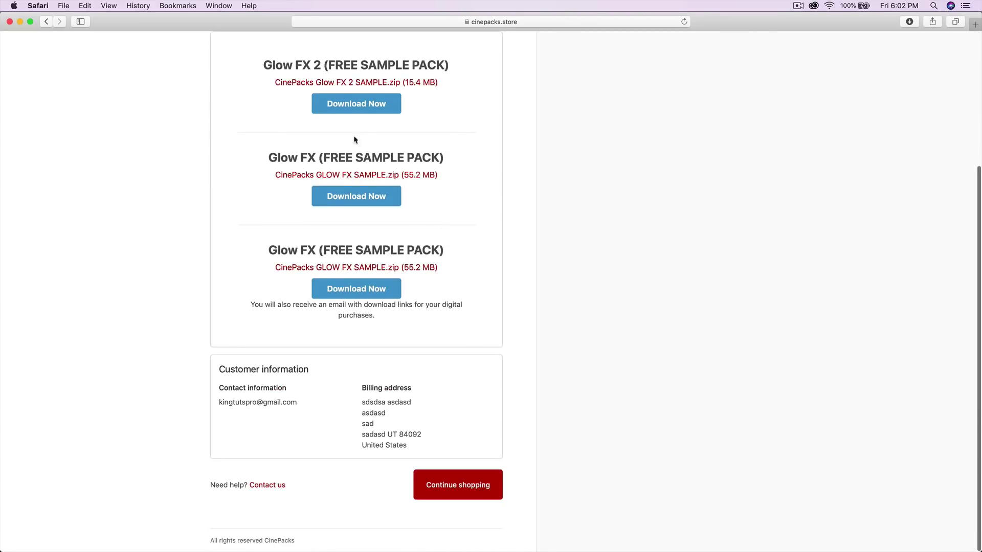
scroll(343, 208, "up", 5)
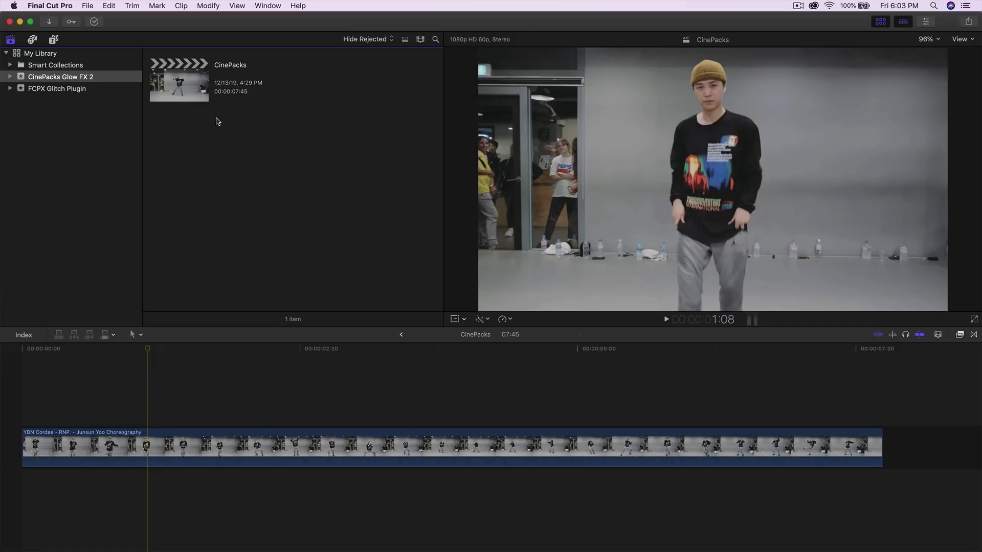
- In Final Cut Pro, start a media import and open the CinePacks Glow FX 2 SAMPLE folder on the Desktop
left_click(88, 7)
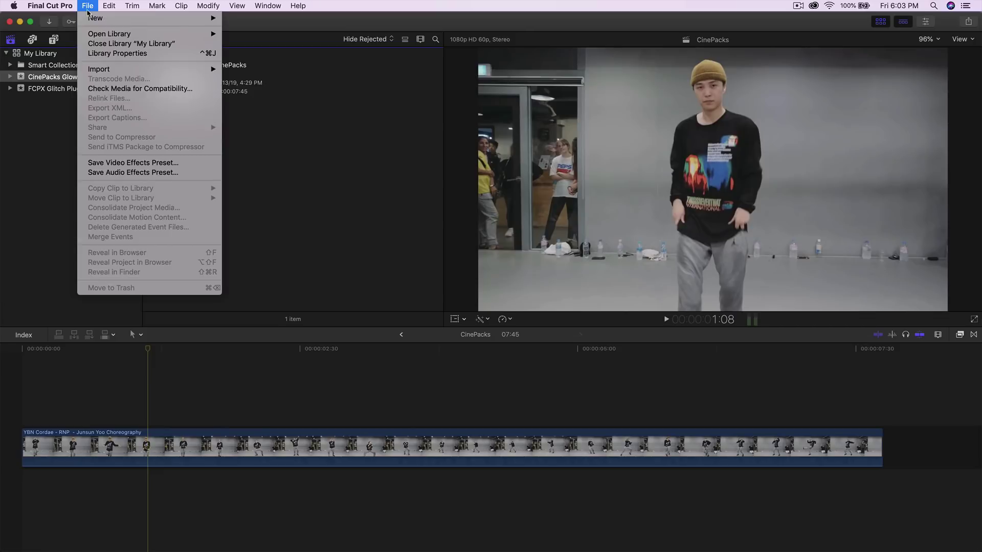
mouse_move(107, 69)
left_click(250, 72)
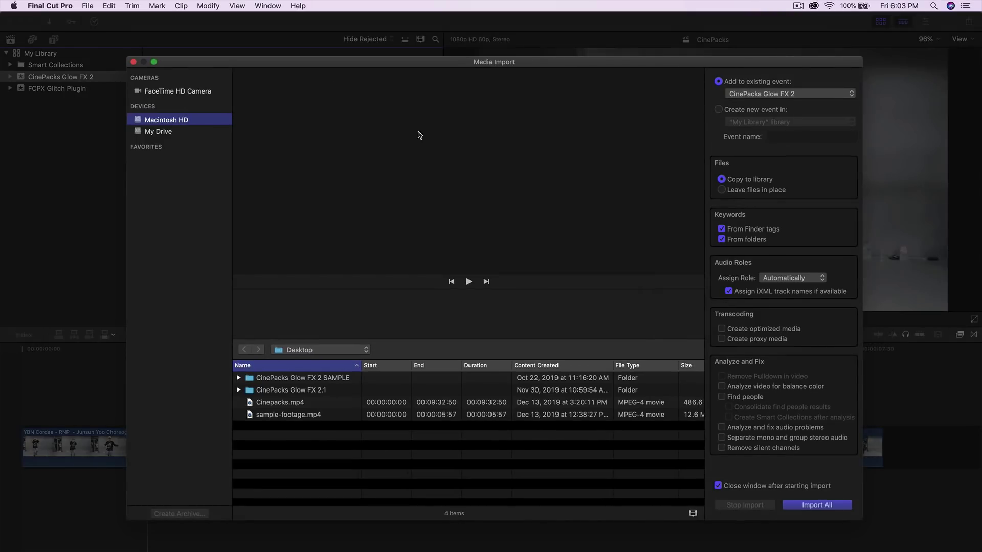
double_click(274, 378)
left_click(280, 366)
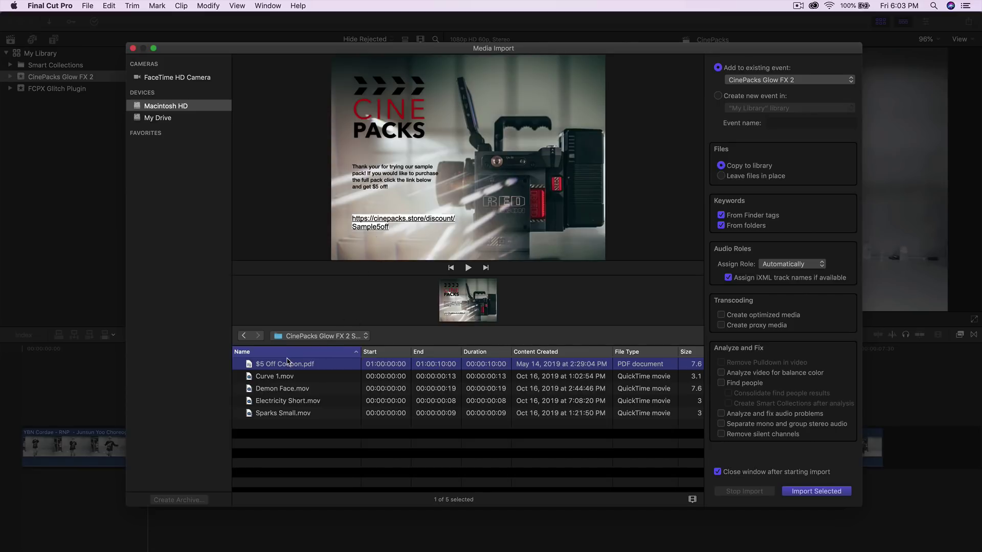
left_click(244, 336)
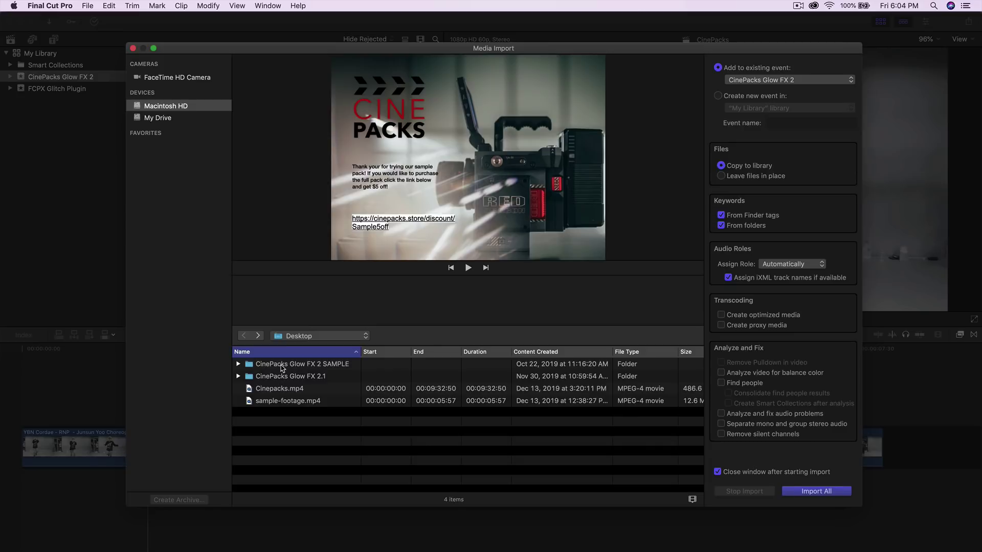
double_click(282, 366)
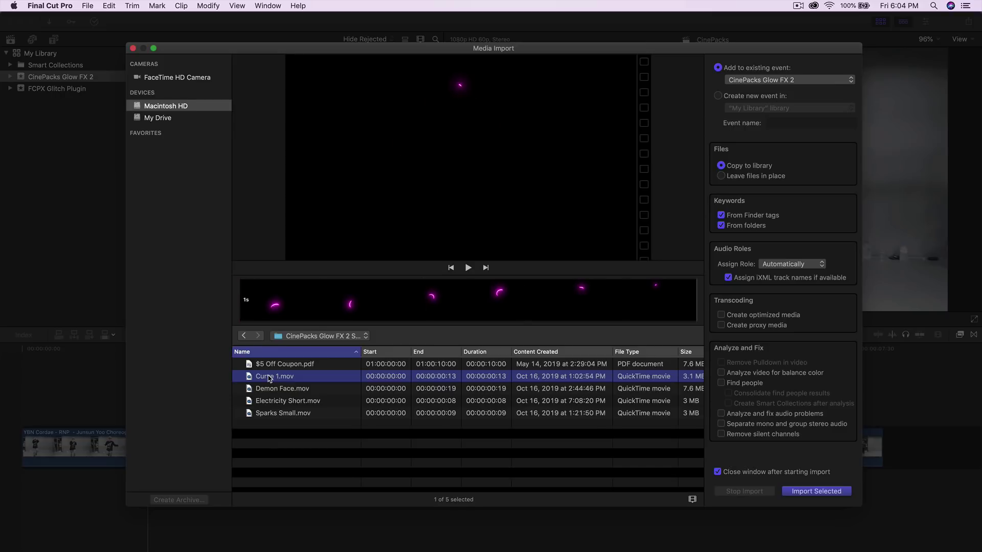
- Preview the Demon Face, Electricity Short and Sparks Small clips in the sample folder
key("Down")
key("space")
key("Down")
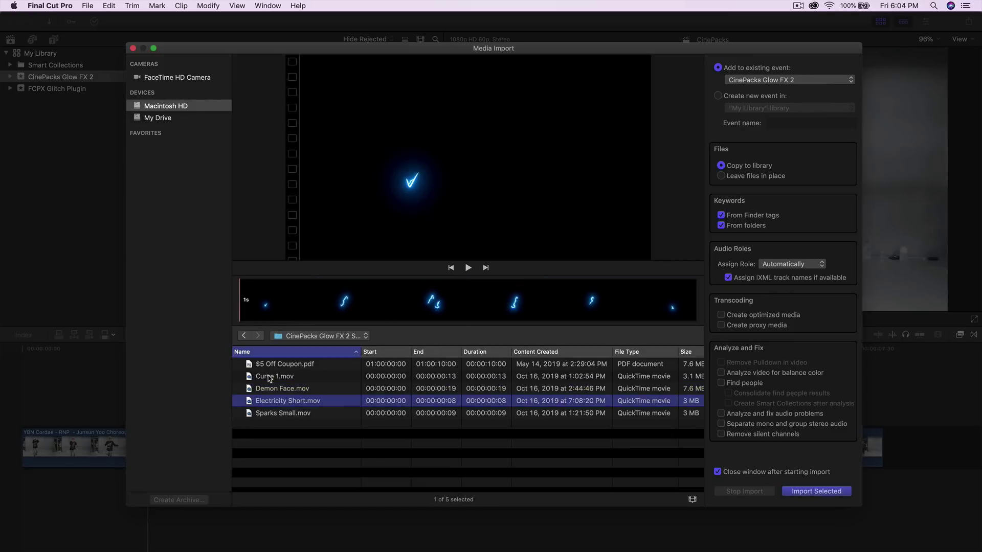
key("Down")
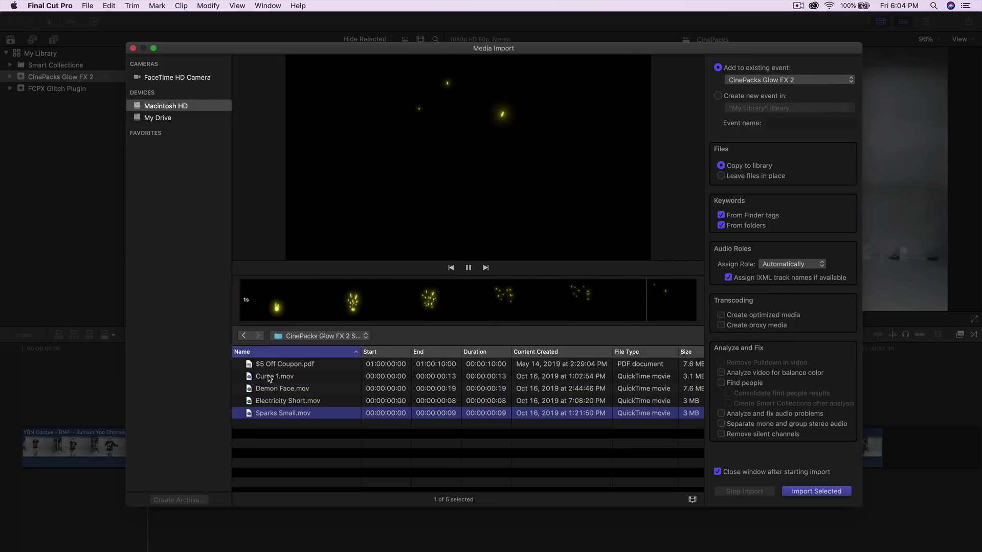
- Import Curve 1, Demon Face, Electricity Short and Sparks Small into the CinePacks Glow FX 2 event, leaving out the coupon PDF
left_click_drag(292, 435, 293, 383)
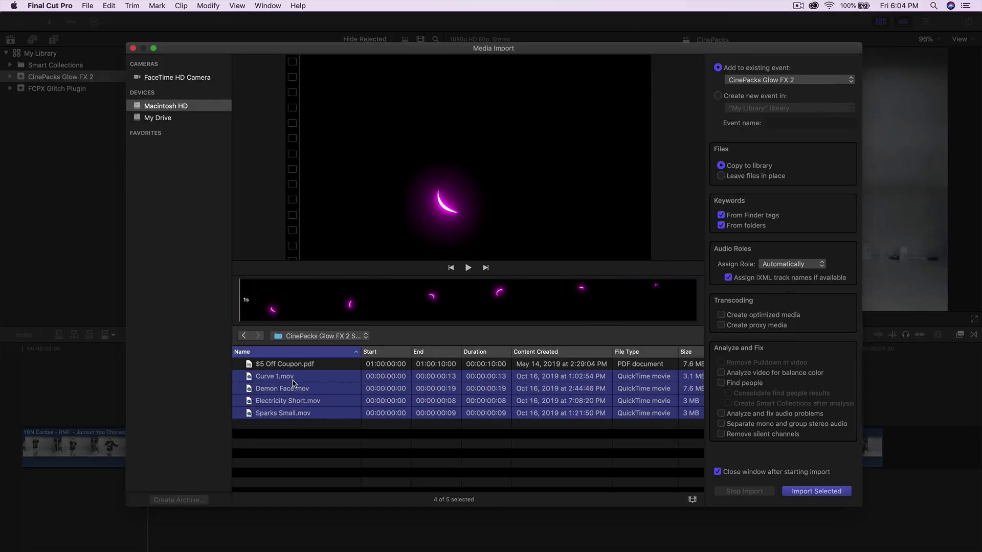
left_click(306, 455)
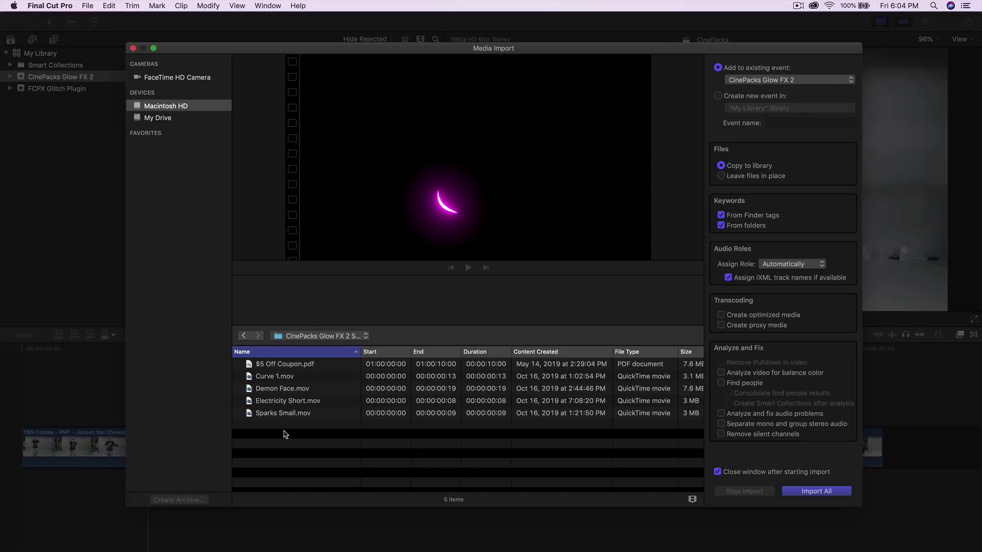
left_click_drag(293, 434, 281, 383)
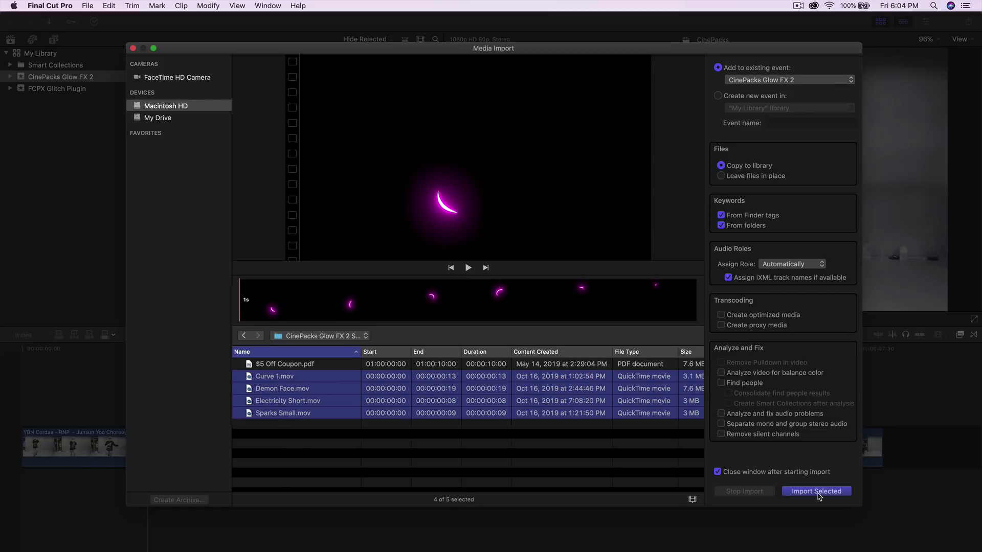
left_click(818, 492)
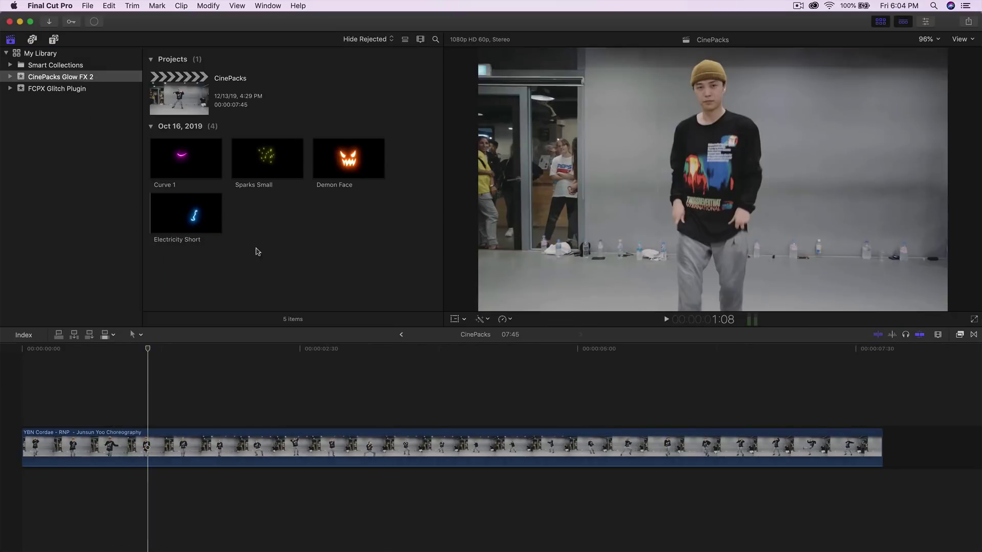
- Look through the imported Curve 1, Sparks Small, Demon Face and Electricity Short clips in the event
left_click(184, 158)
left_click(266, 158)
left_click(345, 160)
left_click(189, 213)
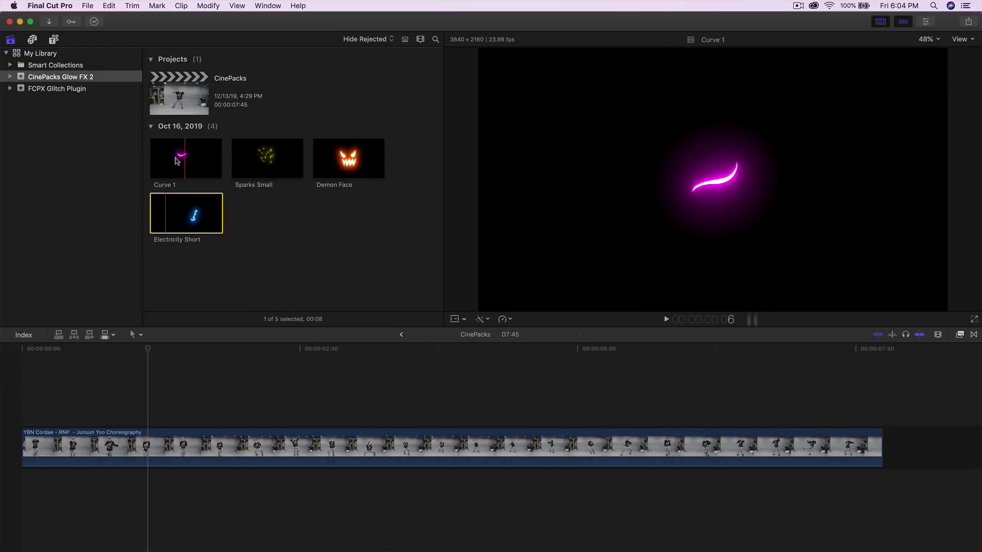
left_click(201, 158)
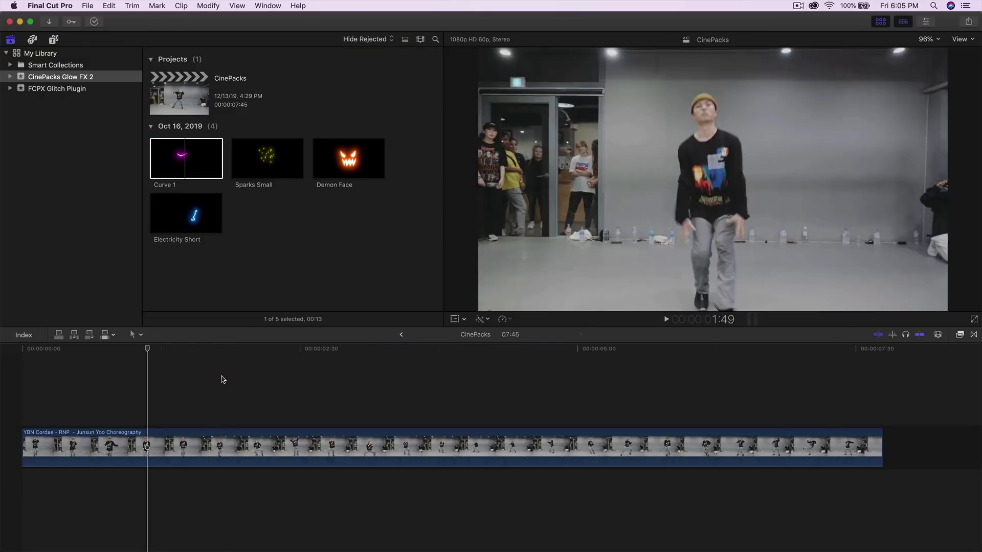
- Place the Curve 1 clip above the dance video in the timeline so that it spans about 00:00:01:41
left_click(167, 349)
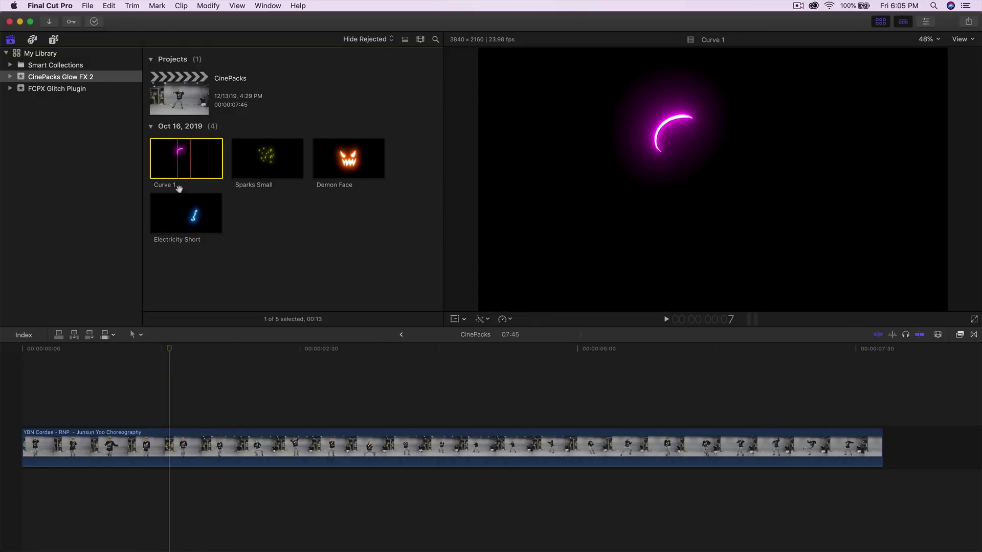
left_click_drag(163, 353, 208, 351)
left_click(176, 160)
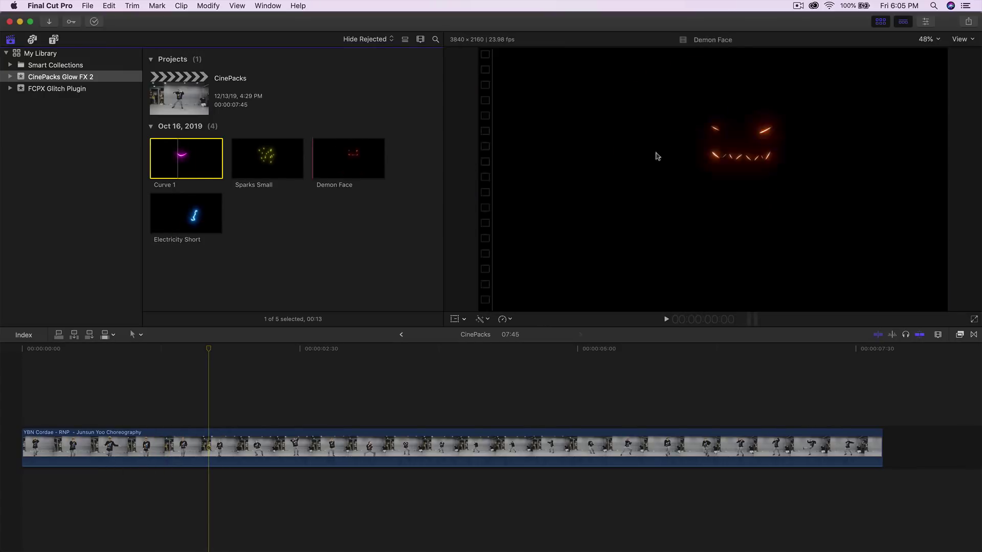
left_click(202, 404)
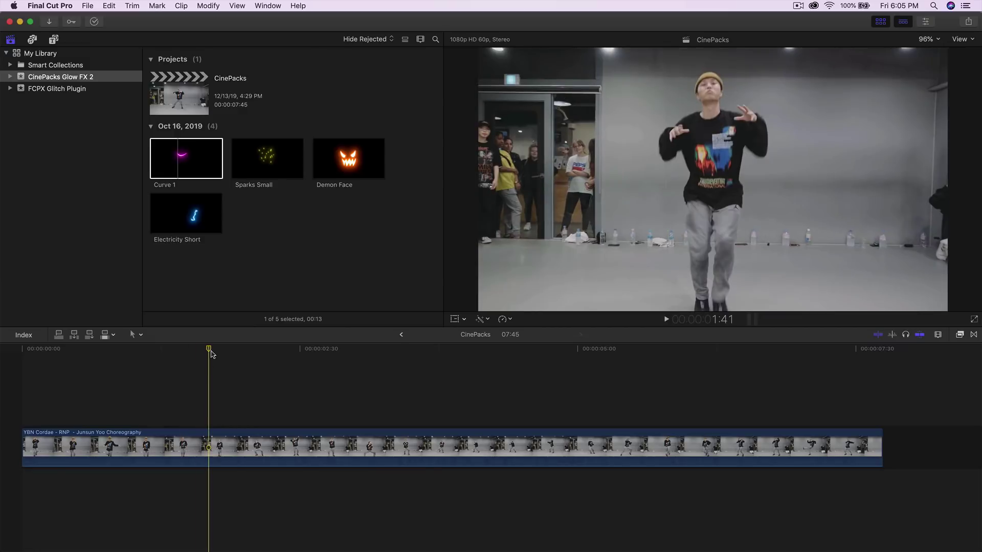
left_click_drag(184, 153, 210, 402)
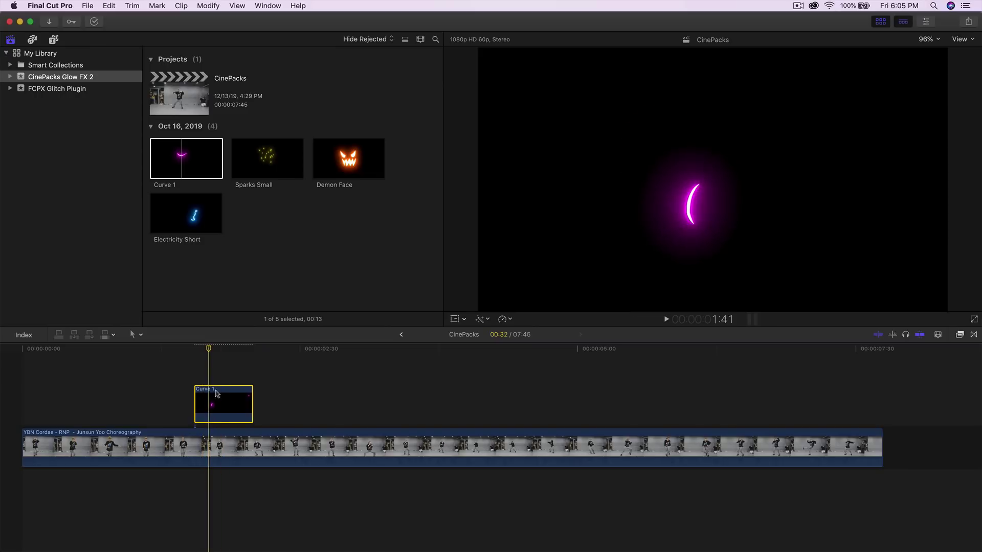
- Set the Curve 1 clip's blend mode to Screen and review the glow over the dancer
left_click(926, 22)
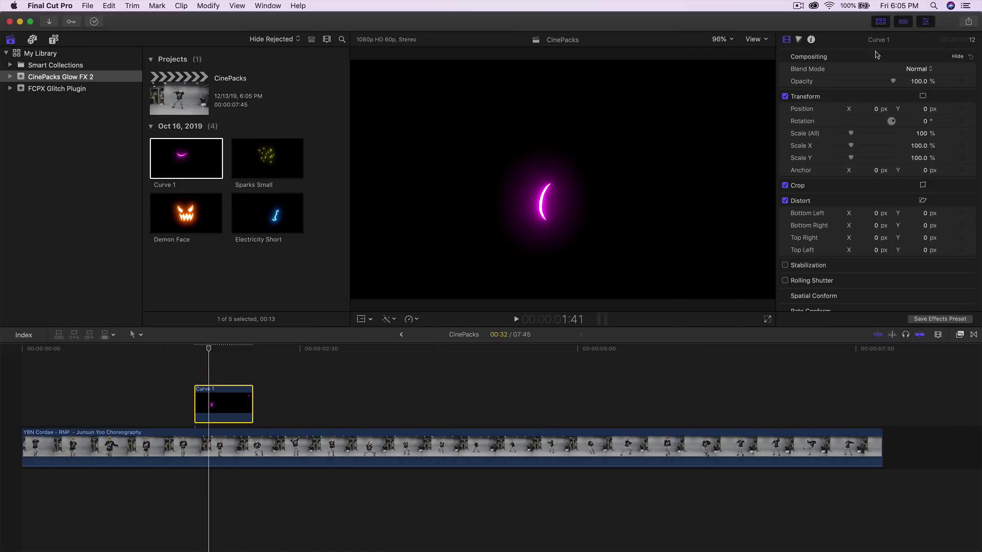
left_click(904, 70)
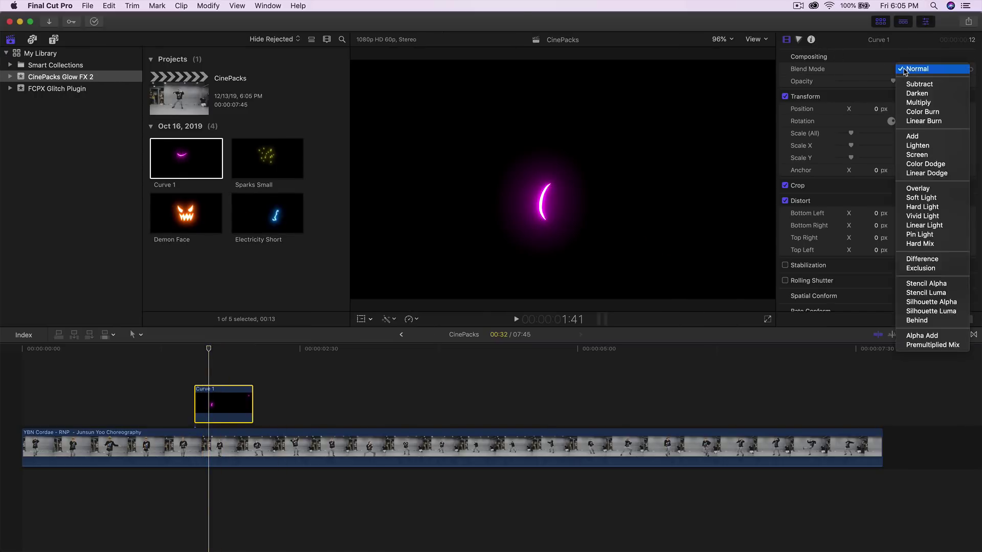
left_click(908, 155)
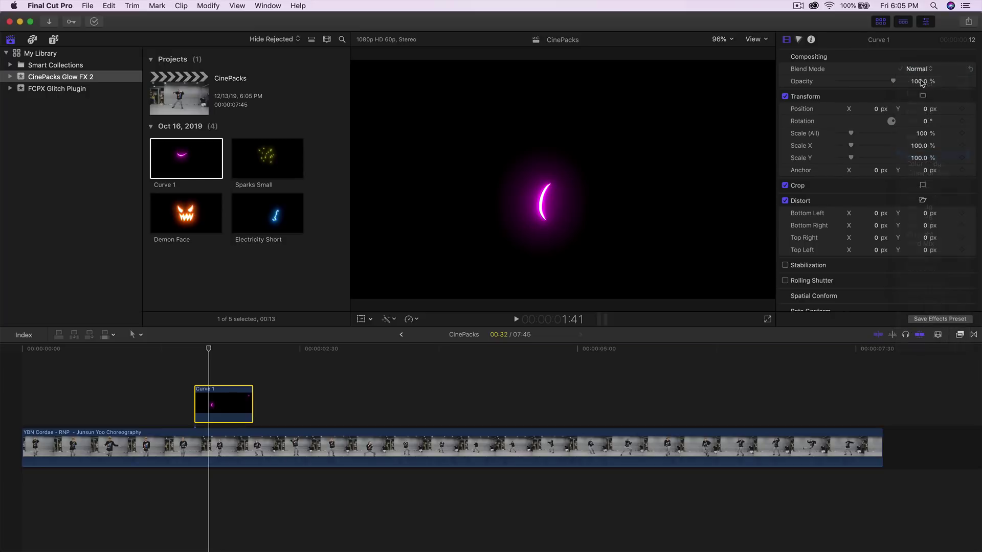
left_click_drag(196, 352, 181, 353)
key("space")
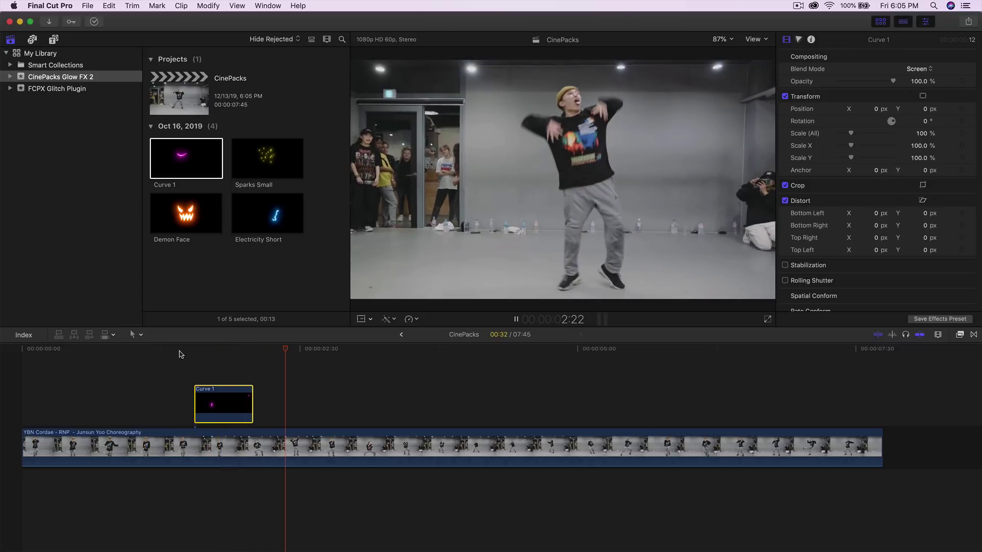
mouse_move(204, 350)
left_mouse_down()
mouse_move(234, 352)
mouse_move(223, 352)
left_mouse_up()
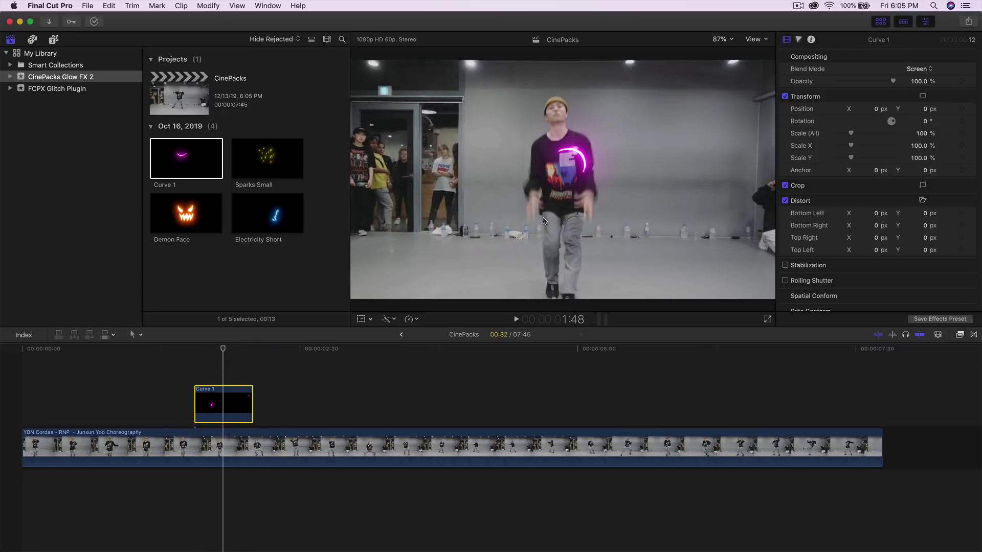
left_click(224, 351)
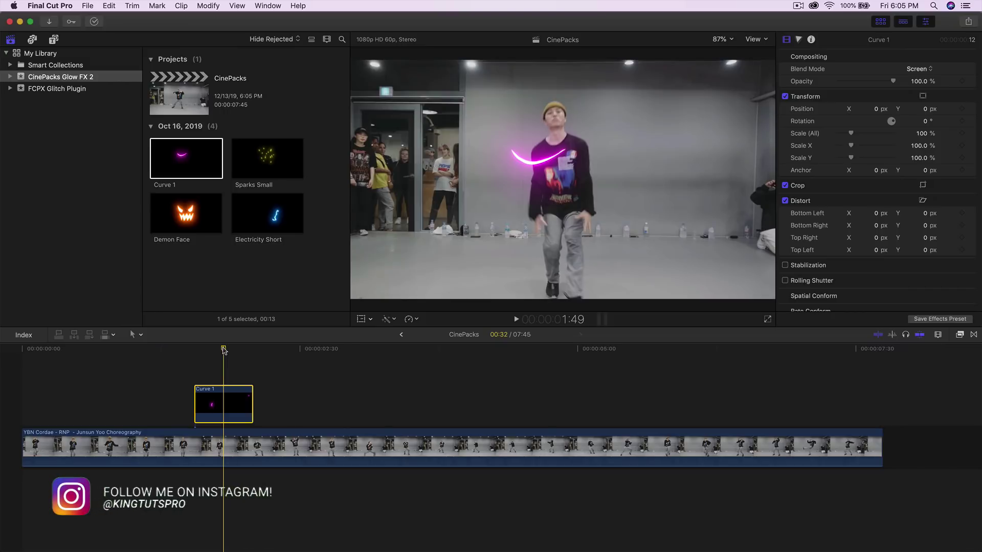
- Add the Sparks Small clip above the dance video after Curve 1 and set its blend mode to Screen
left_click_drag(223, 350, 307, 348)
left_click_drag(265, 163, 299, 397)
left_click(918, 69)
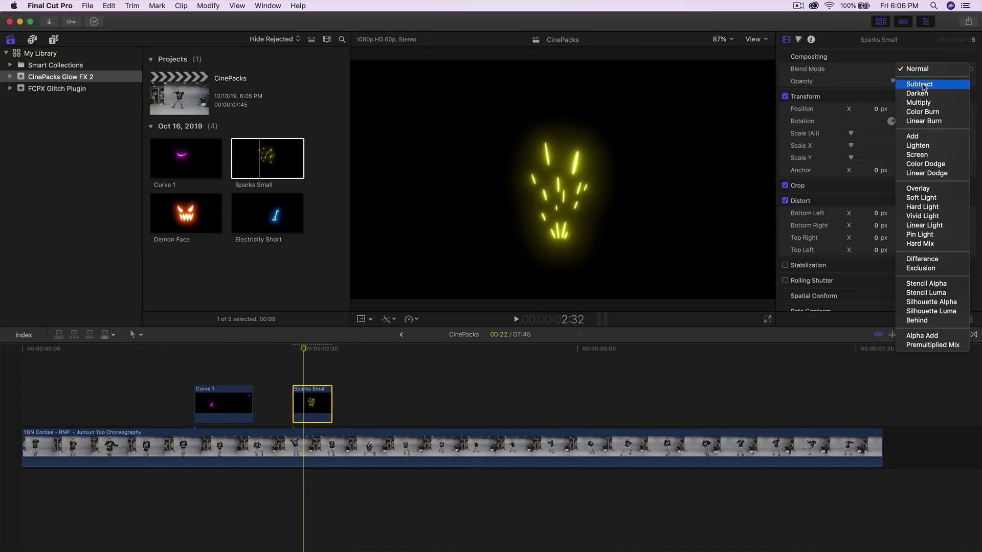
left_click(916, 154)
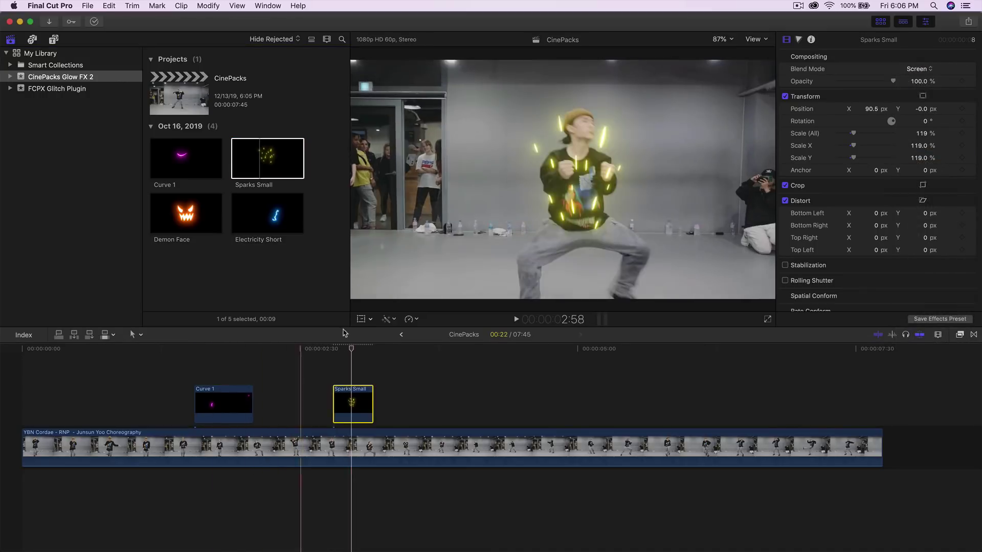
key("space")
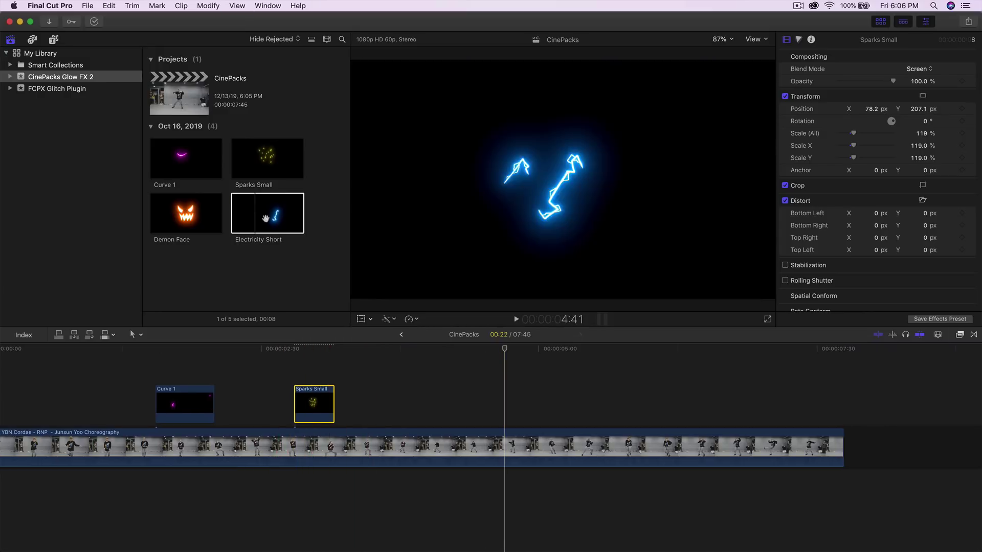
- Add the Electricity Short clip above the dance video at about 00:00:04:41 and set its blend mode to Screen
left_click_drag(267, 213, 492, 407)
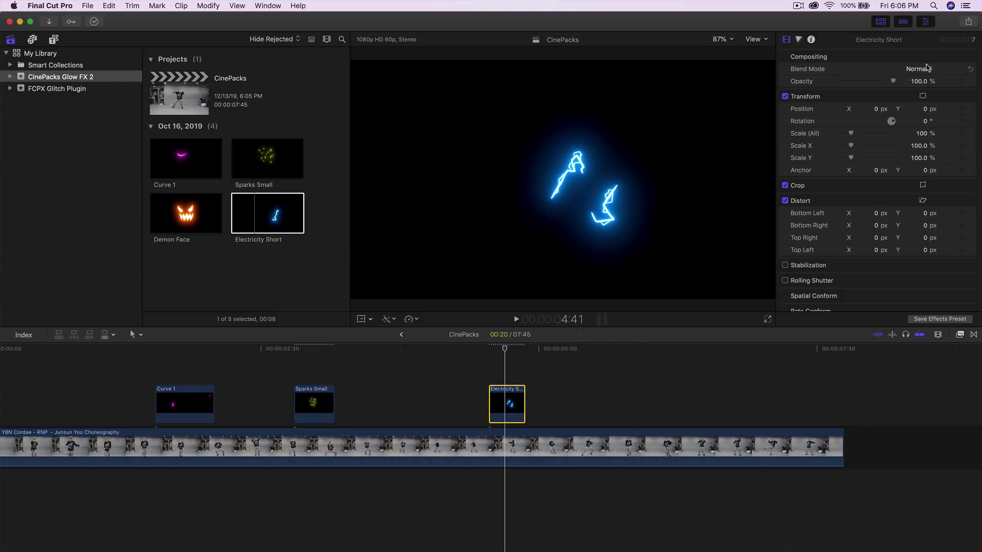
left_click(927, 68)
left_click(918, 155)
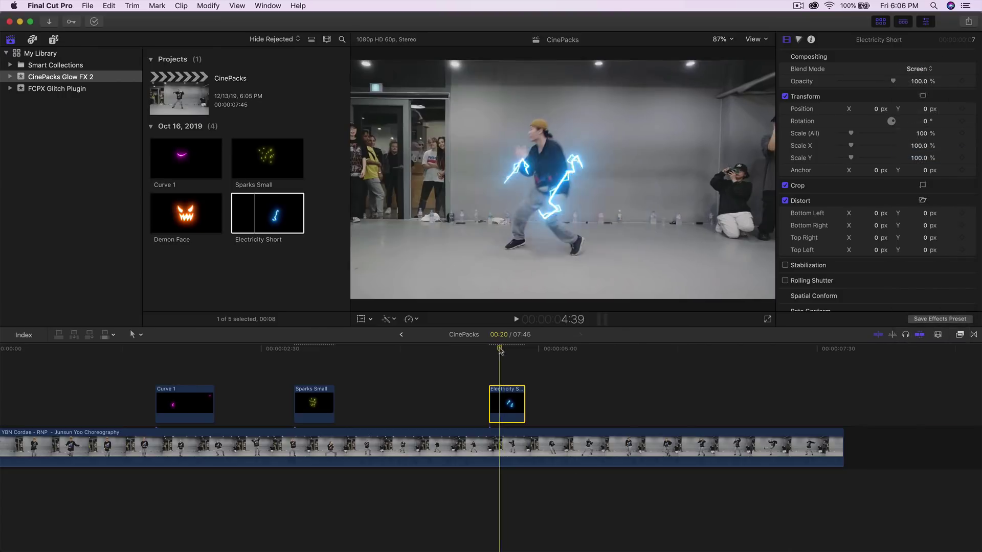
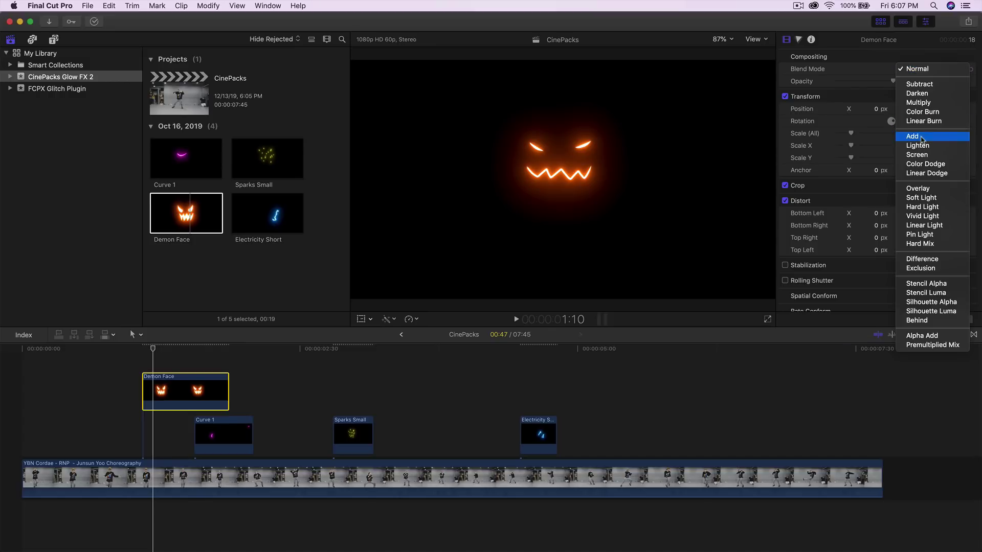
- Set the Demon Face clip's blend mode to Screen and transform it to 34% scale over the dancer's face
left_click(922, 155)
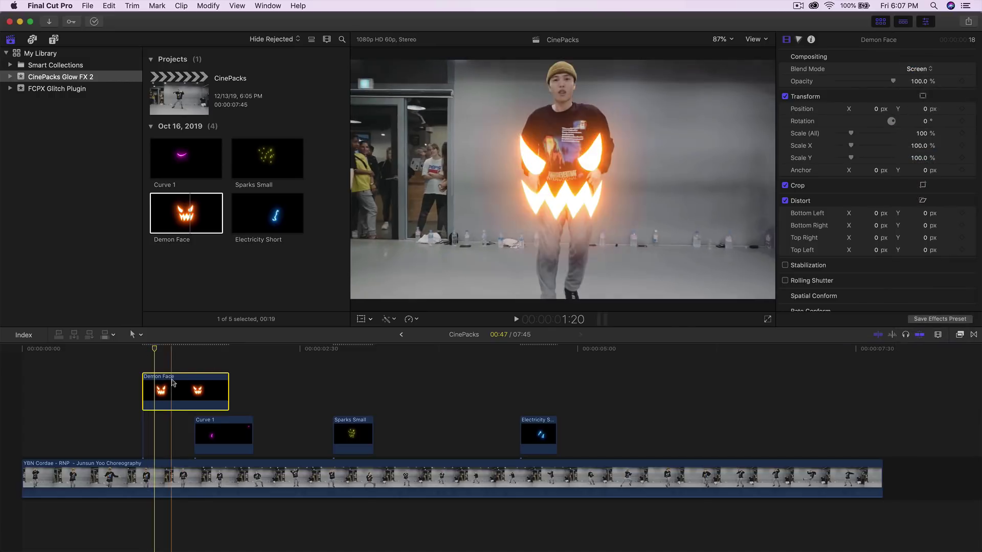
left_click(360, 319)
left_click(879, 22)
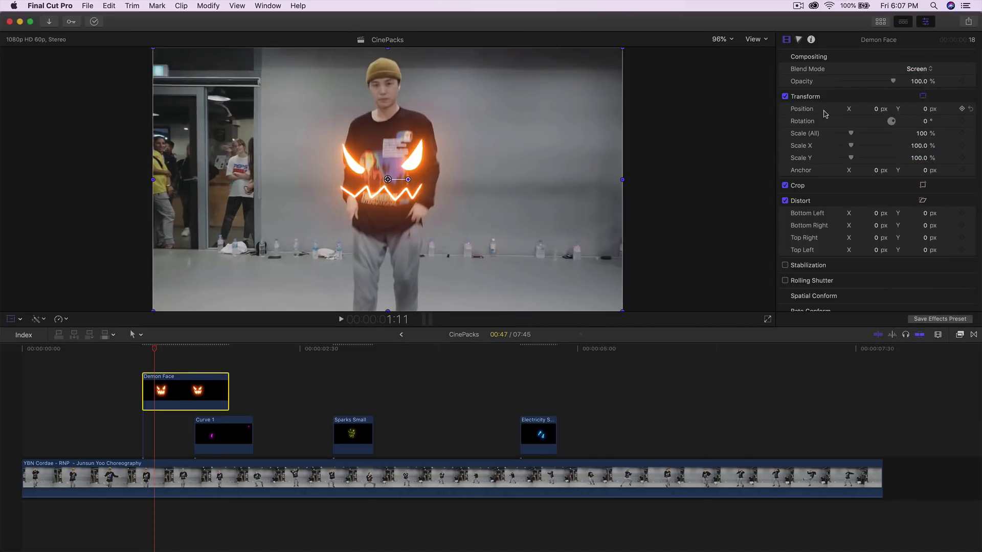
left_click_drag(851, 141, 843, 142)
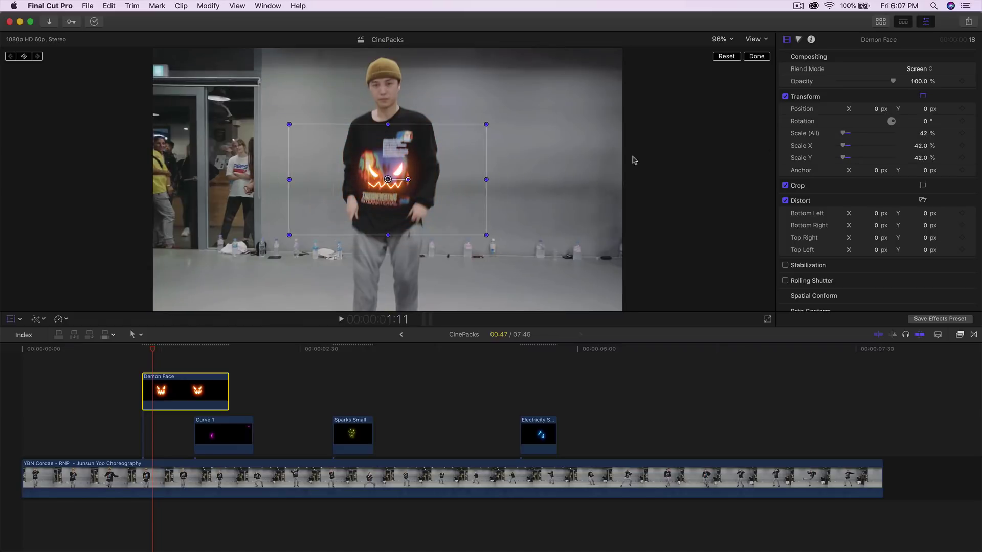
left_click_drag(435, 189, 388, 90)
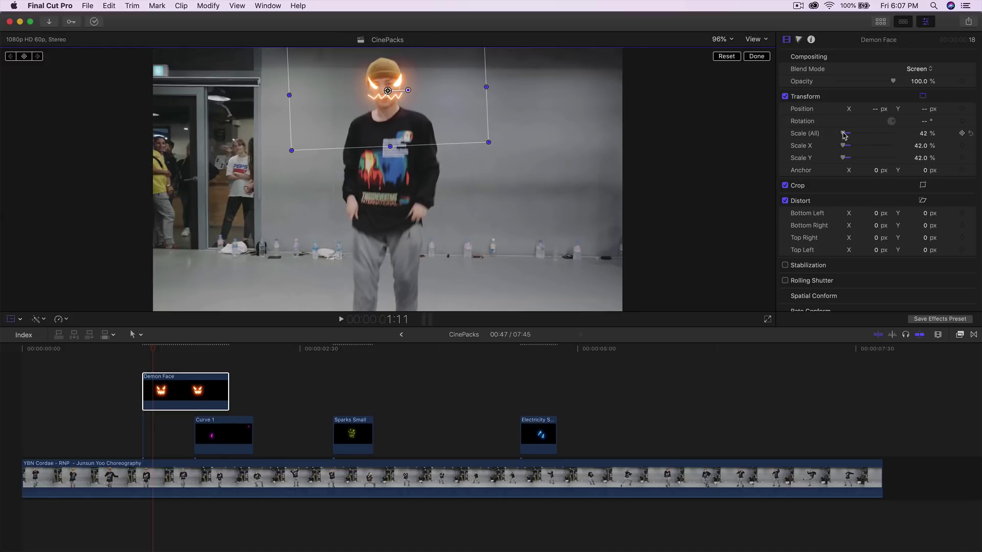
left_click_drag(844, 135, 842, 135)
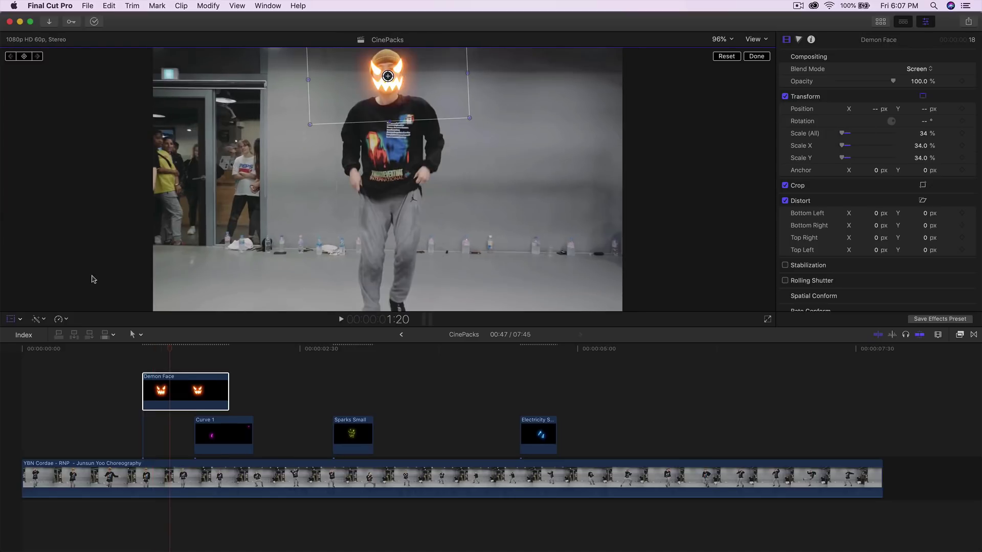
- Keyframe the Demon Face transform at about 00:00:01:08 and follow the dancer's head with it frame by frame to 00:00:01:17
left_click_drag(170, 350, 150, 351)
left_click_drag(384, 88, 382, 108)
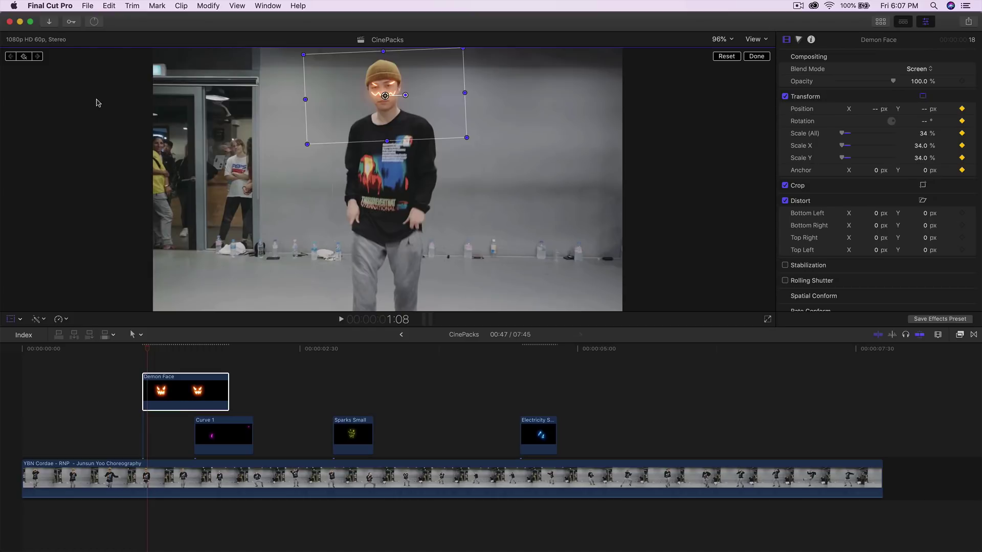
key("Right")
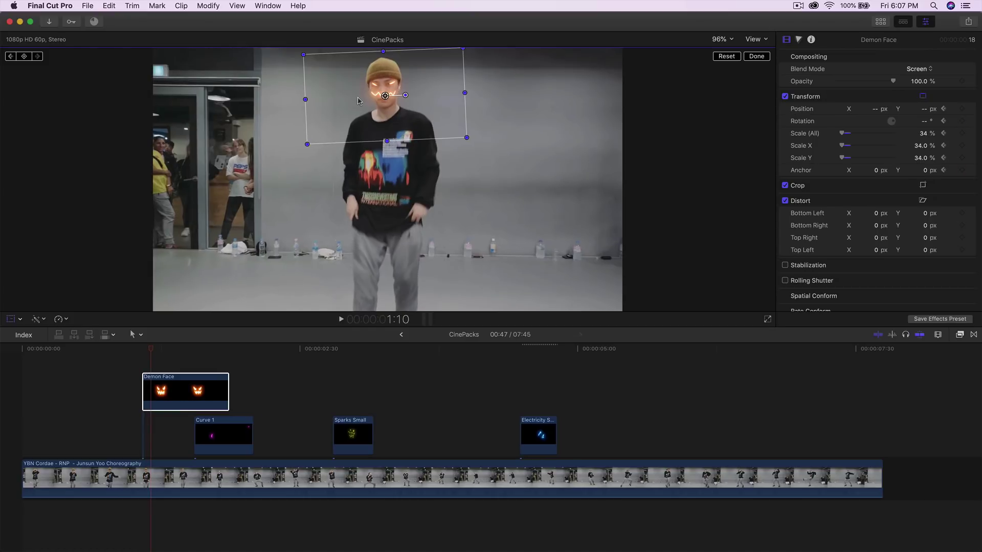
key("Right")
key("Right")
key("Right")
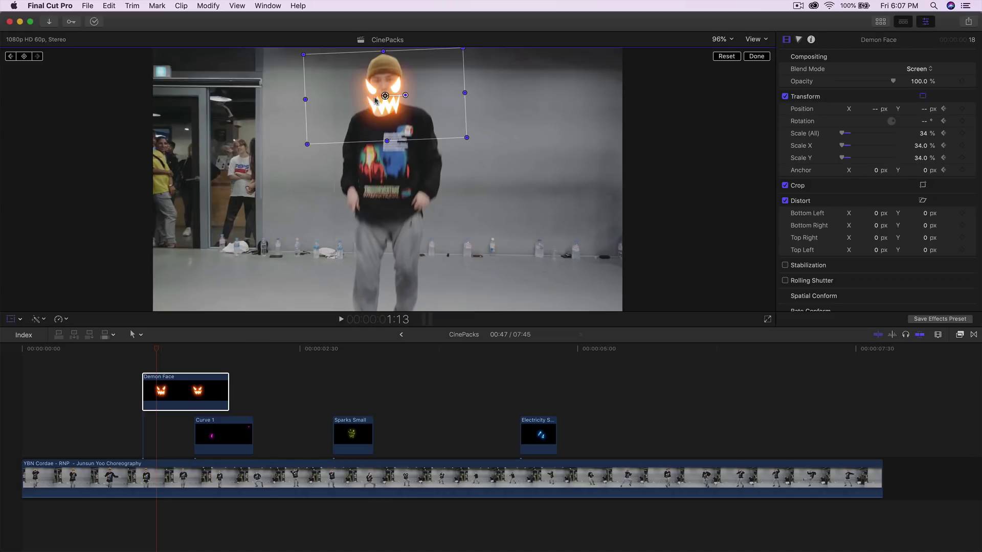
key("Right")
key("Right")
key("Right")
key("Right")
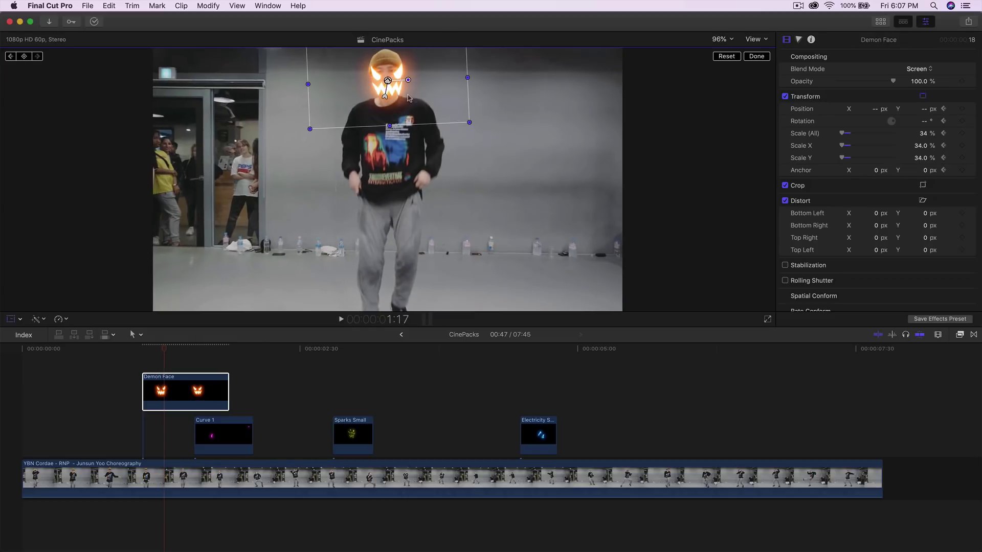
- Continue tracking the dancer's head with Demon Face to about 00:00:01:29 and reduce its scale to 30%
key("Right")
key("Right")
key("Right")
key("Right")
key("Right")
key("Right")
key("Right")
key("Right")
key("Right")
key("Right")
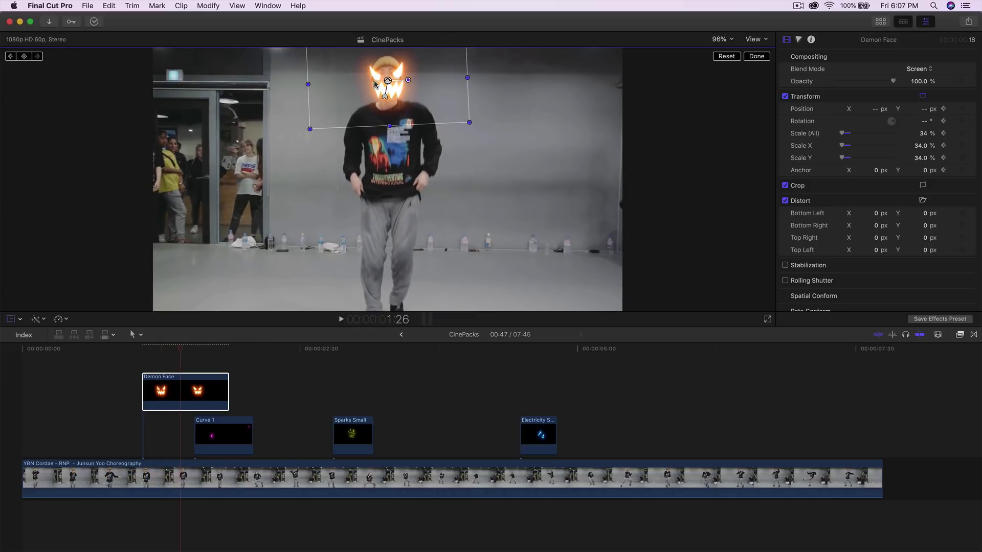
left_click_drag(388, 80, 388, 85)
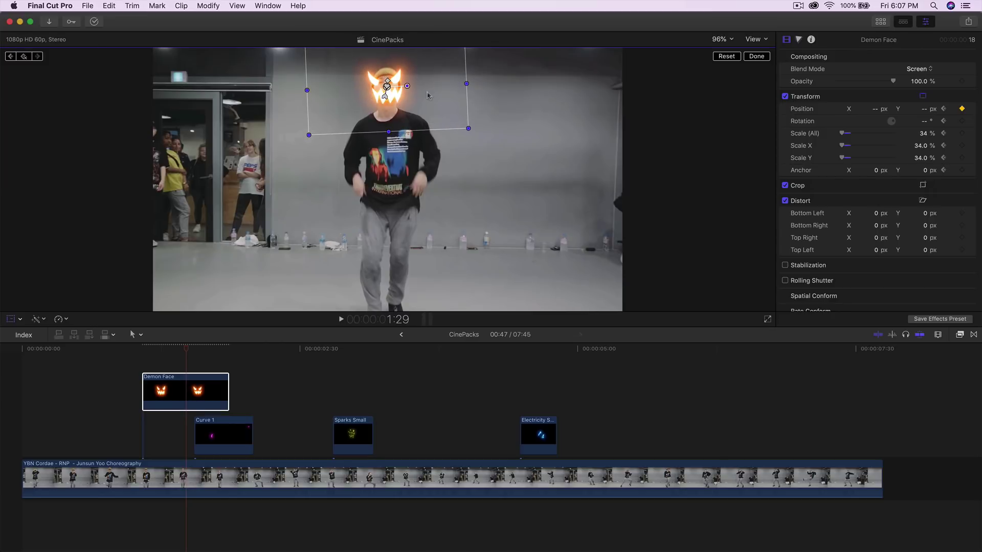
left_click_drag(841, 136, 843, 136)
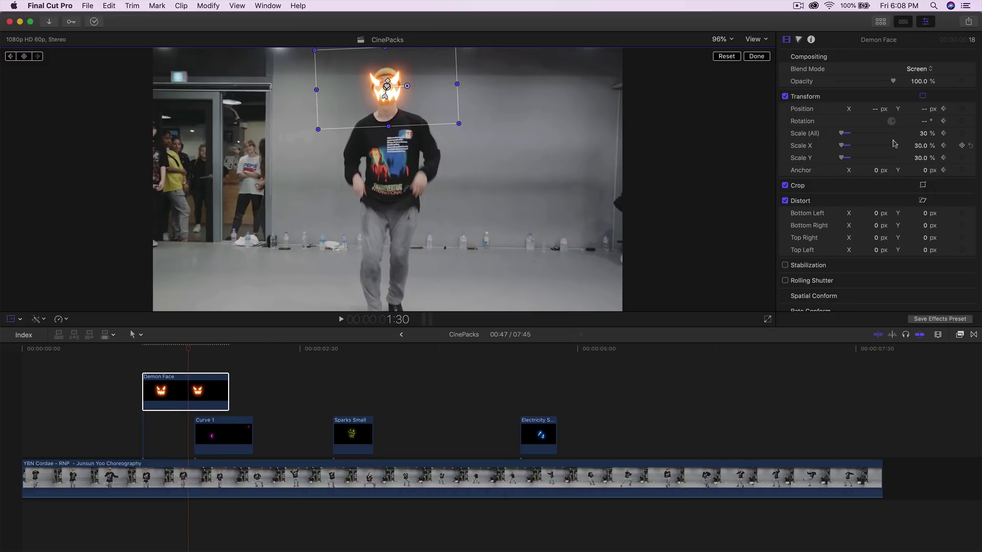
- Keyframe the Demon Face position along the dancer's lowering head to about 00:00:01:49 and finish the transform
key("Right")
key("Right")
key("Right")
key("Right")
key("Right")
key("Right")
key("Right")
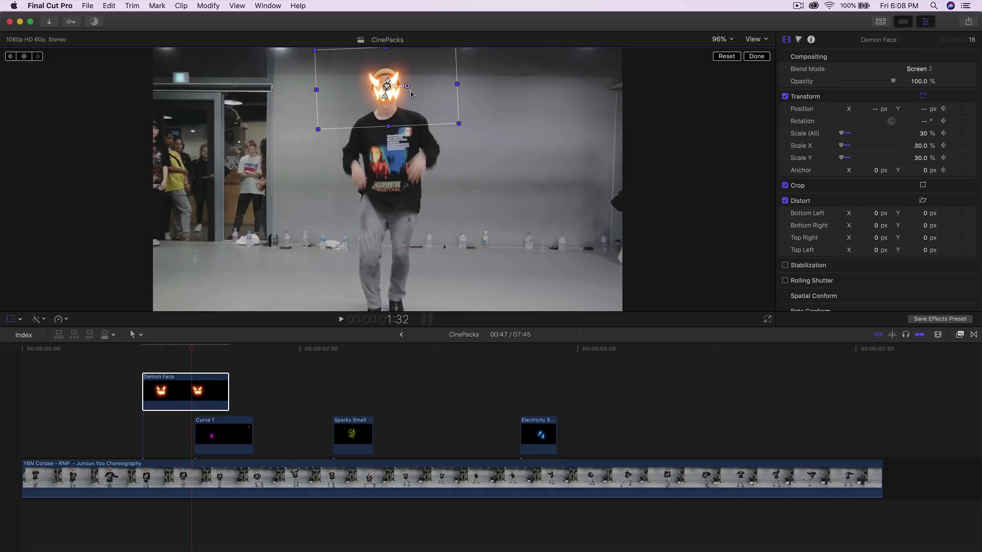
left_click_drag(409, 76, 401, 89)
key("Right")
key("Right")
key("Right")
key("Right")
key("Right")
key("Right")
key("Right")
key("Right")
key("Right")
key("Right")
key("Right")
key("Right")
key("Right")
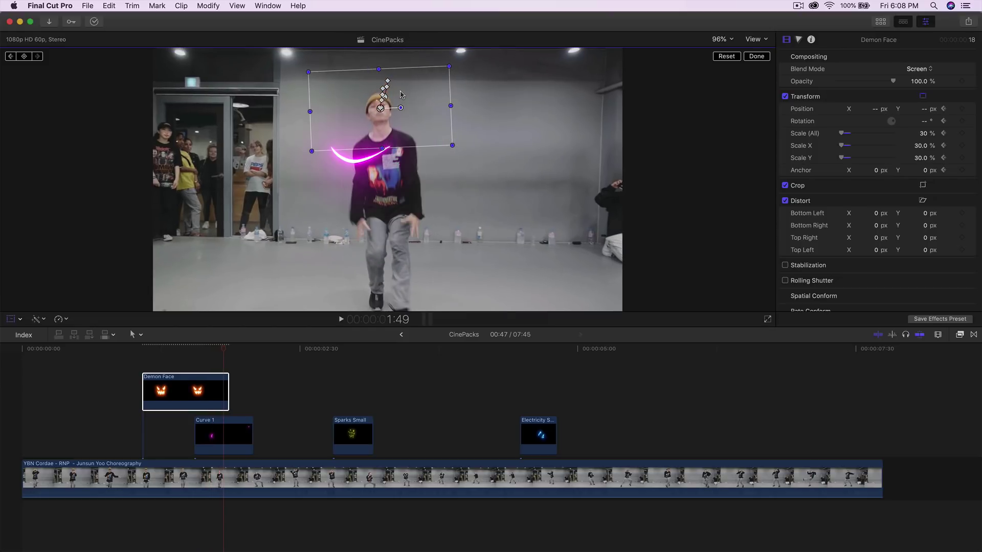
left_click(756, 56)
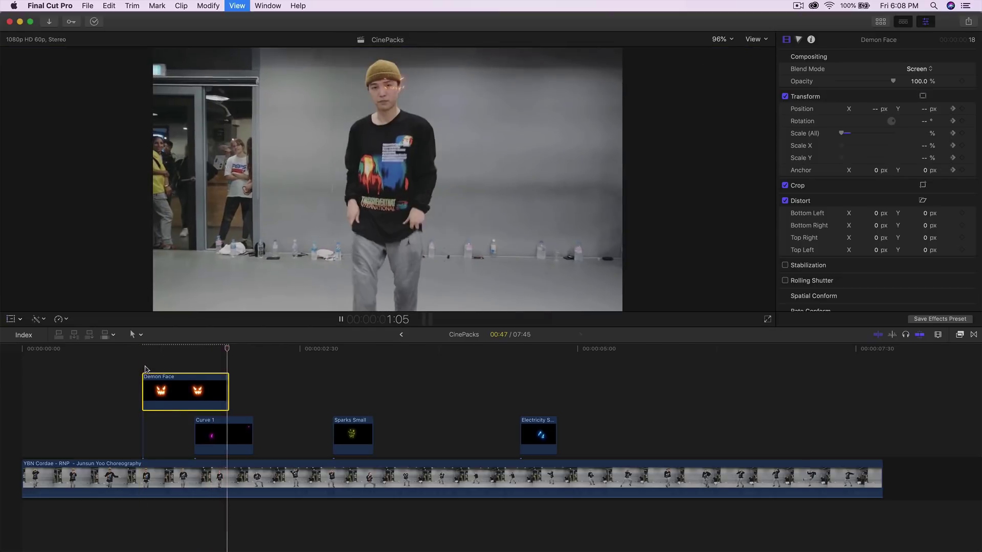
- Play back the Demon Face tracking to check it, restore the media browser and deselect the clip
key("space")
key("space")
key("space")
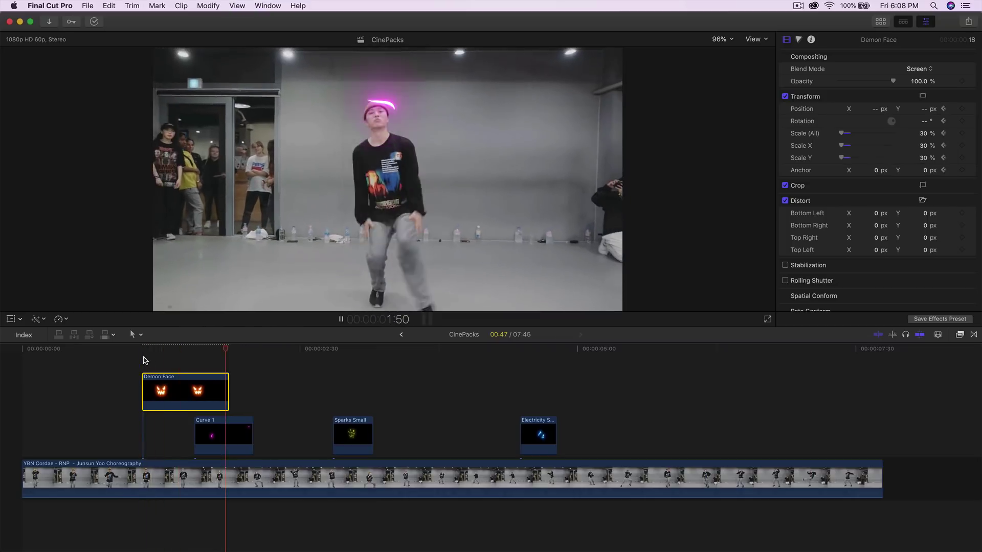
key("space")
key("space")
key("space")
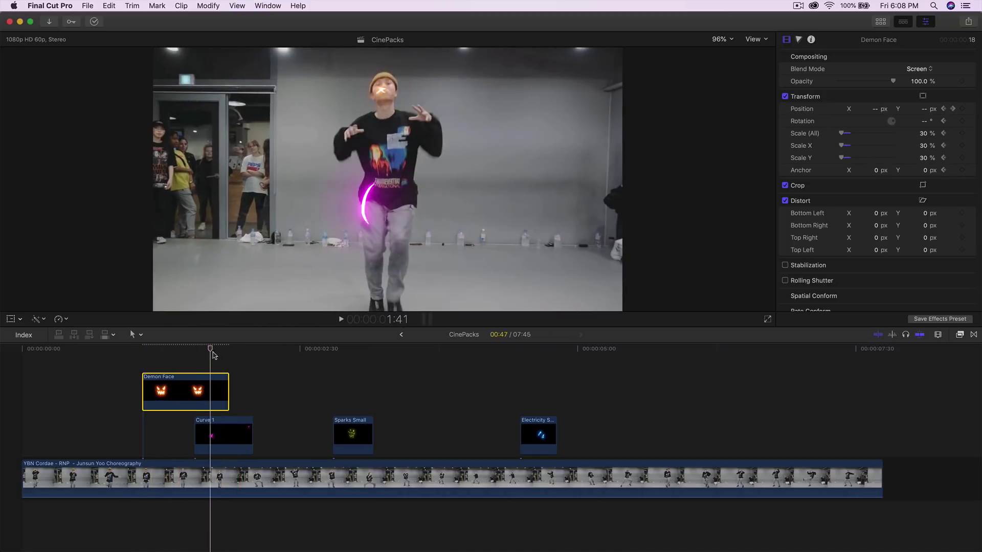
left_click(881, 22)
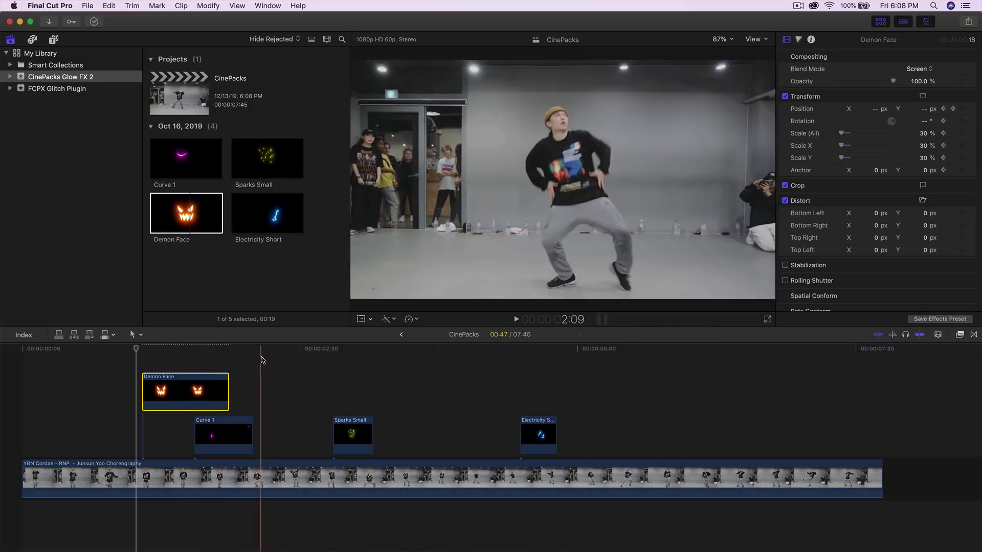
left_click(280, 392)
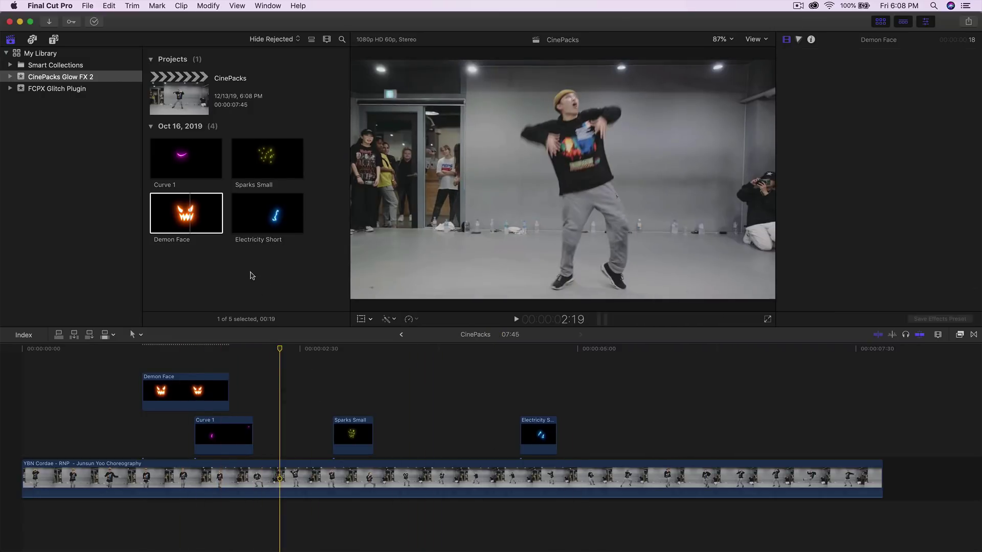
- Open media import and browse from the Desktop to the 2.1 updates folder inside CinePacks Glow FX 2.1
left_click(252, 275)
left_click(131, 349)
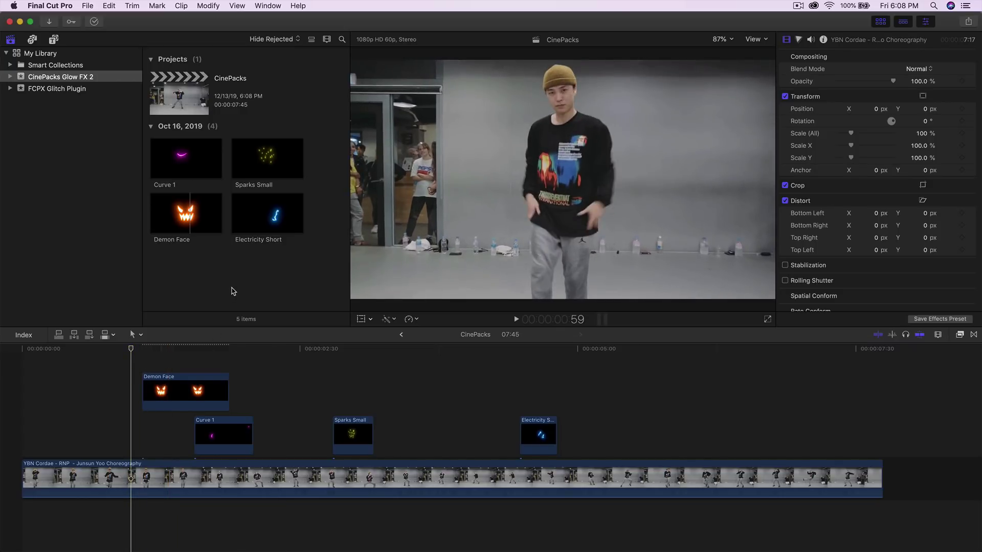
key("super+i")
left_click(312, 336)
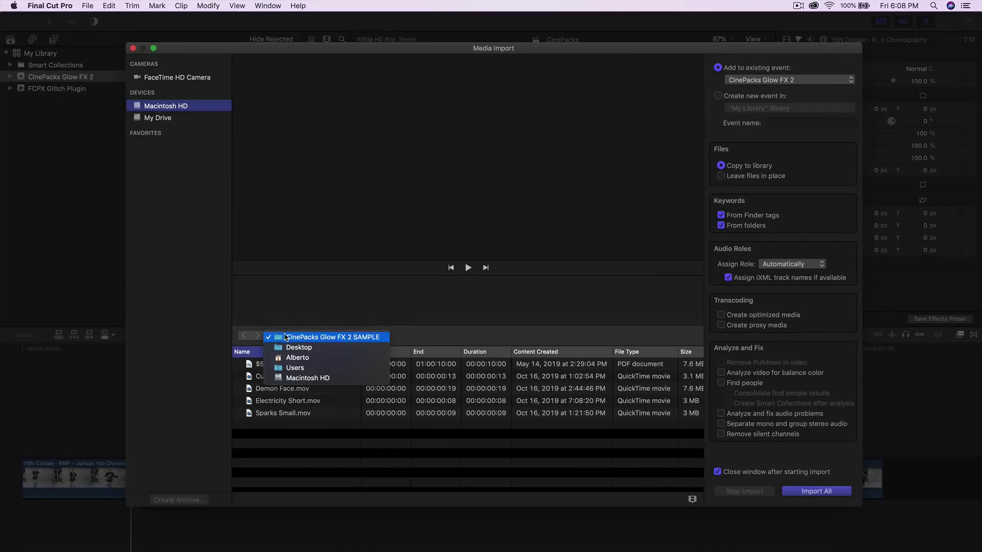
left_click(289, 348)
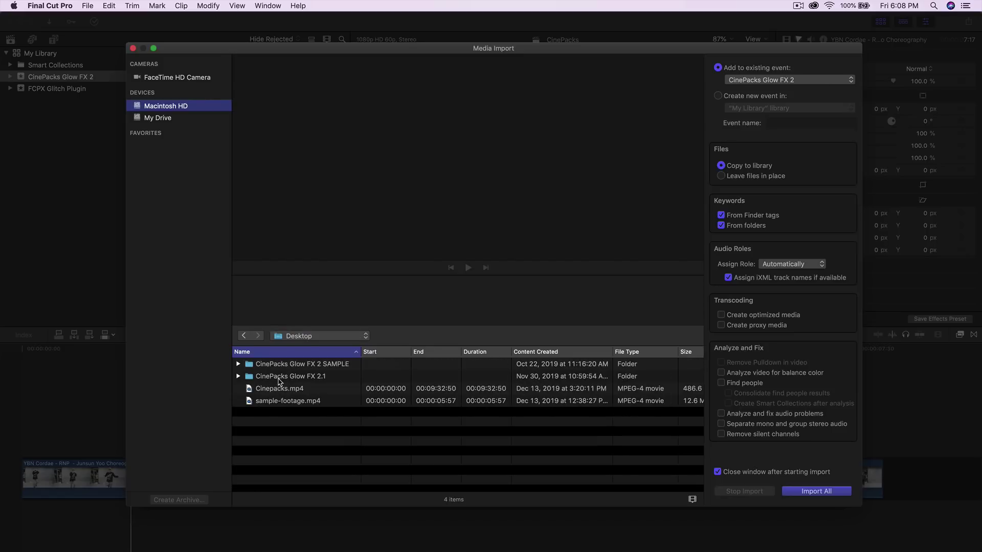
double_click(302, 378)
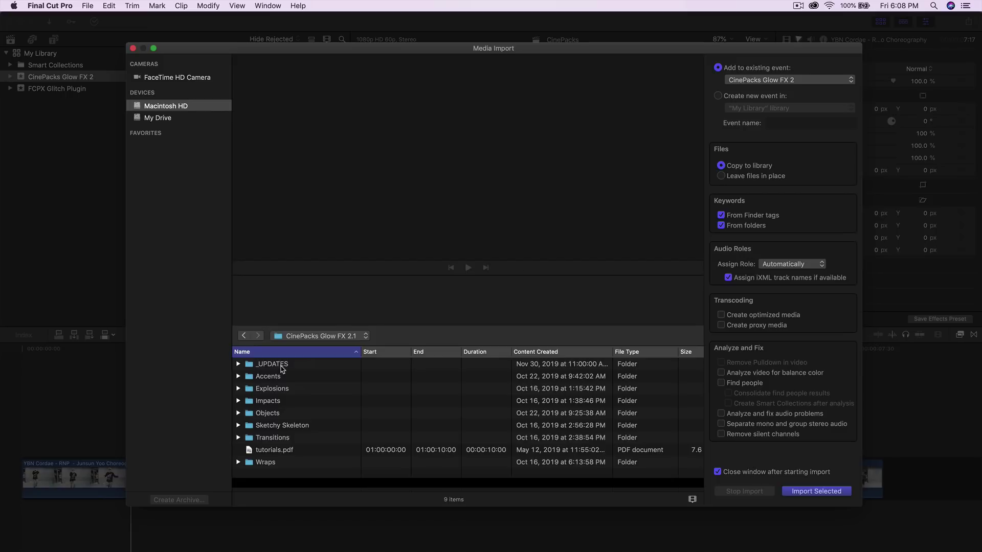
double_click(284, 366)
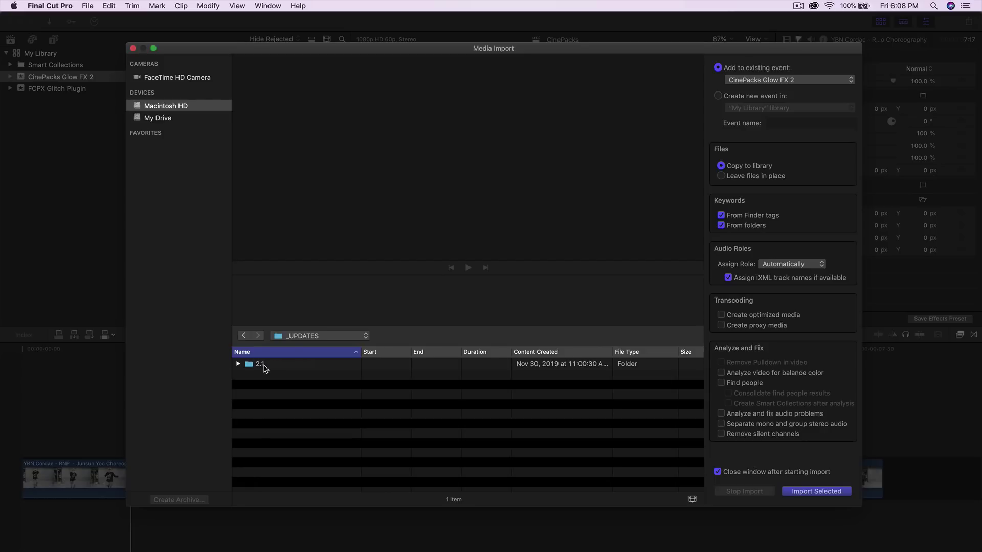
double_click(265, 365)
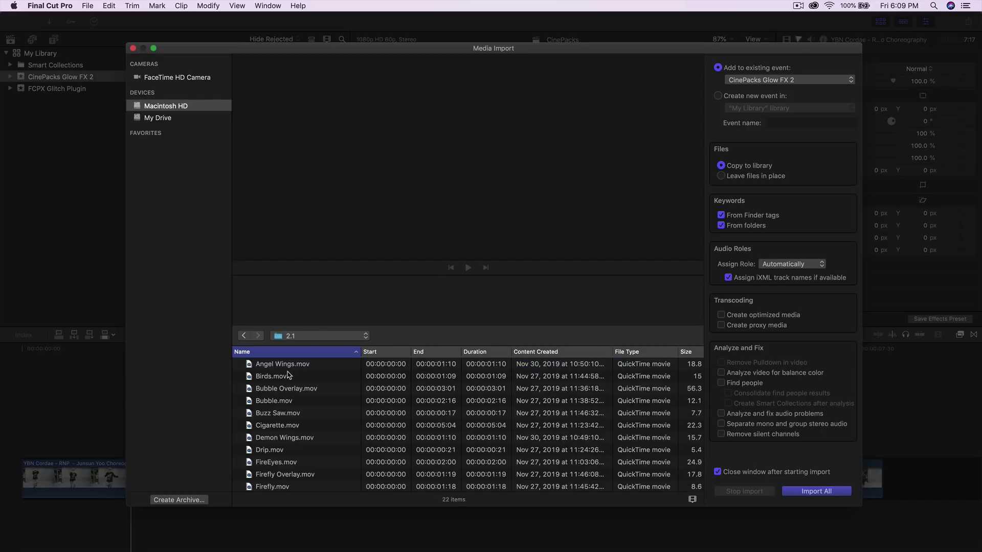
- Look through the 2.1 update clips and preview them in order from Angel Wings.mov to Drip.mov
scroll(288, 376, "down", 5)
scroll(288, 376, "up", 5)
left_click(314, 366)
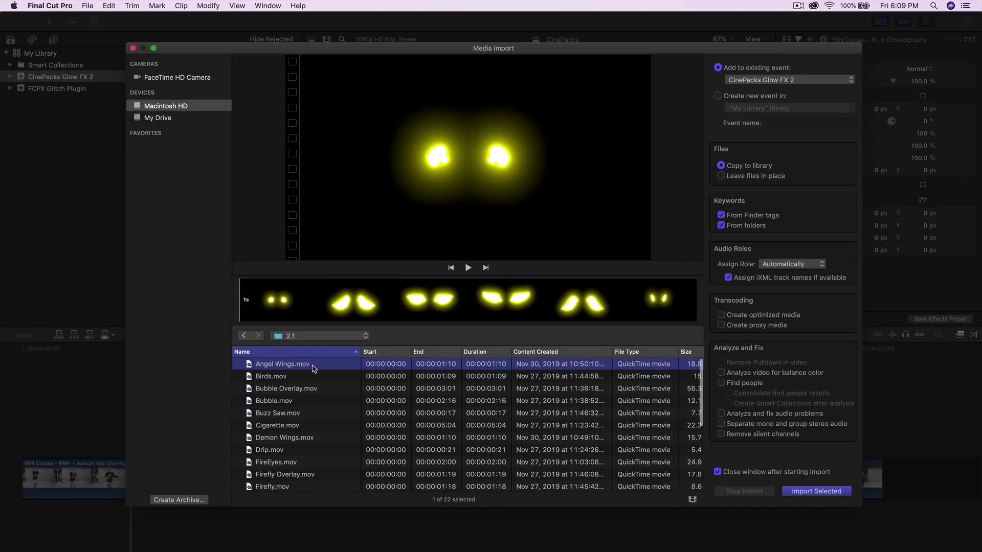
key("space")
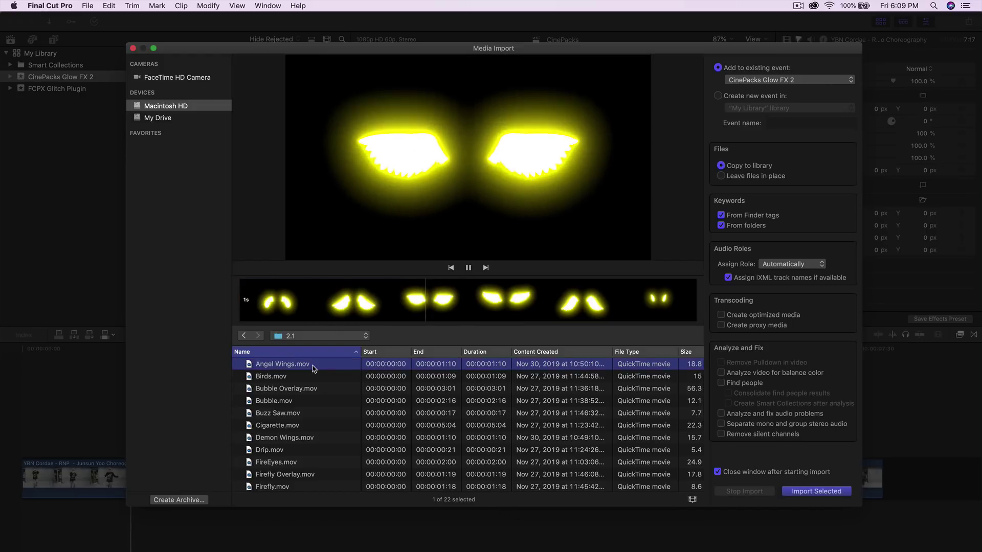
key("Down")
key("Down")
key("Down")
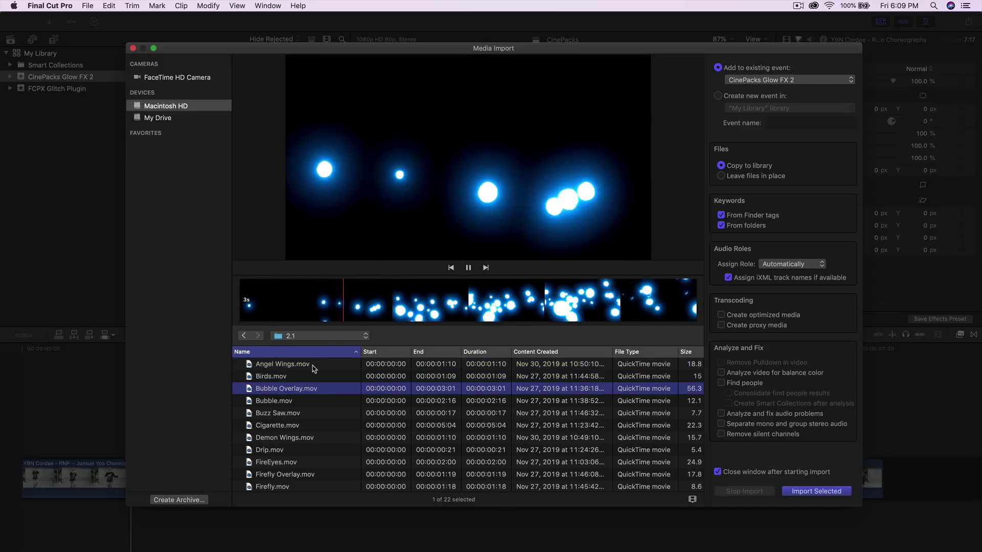
key("Down")
key("Down")
key("Down")
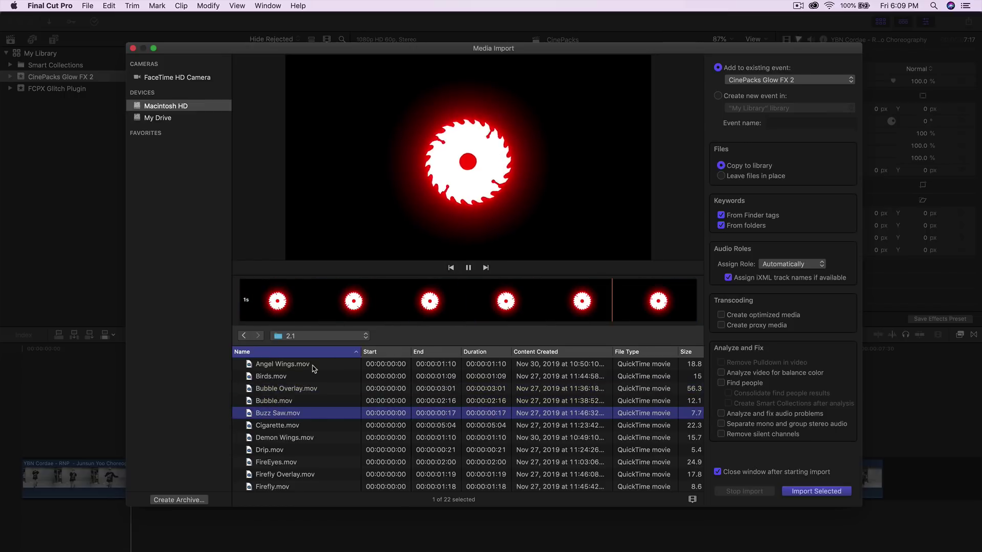
key("Down")
key("Down")
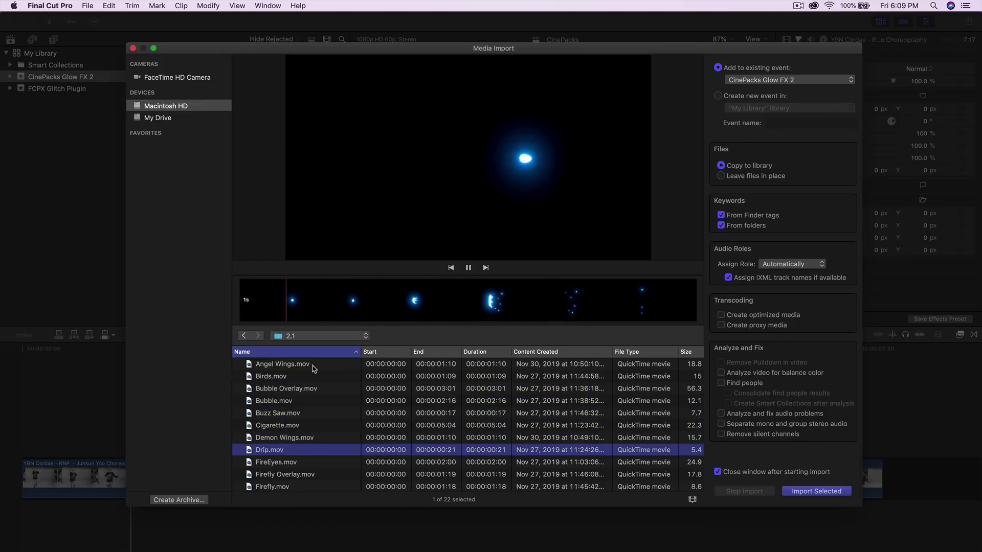
- Open the Accents folder and preview its clips in order from Chaotic Curves.mov to Loop Beam 2.mov
key("super+Up")
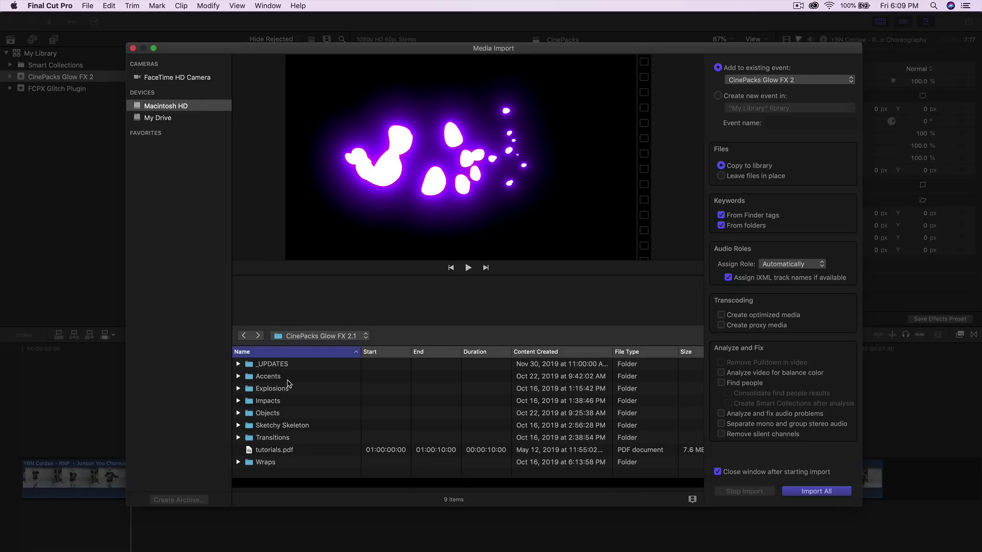
double_click(280, 377)
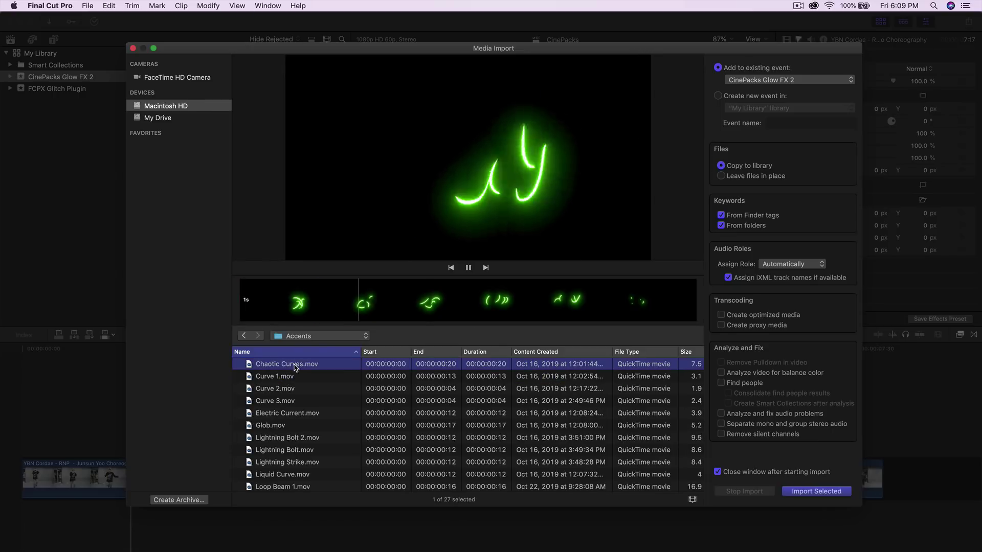
key("Down")
key("Down")
key("Down")
key("Down")
key("Down")
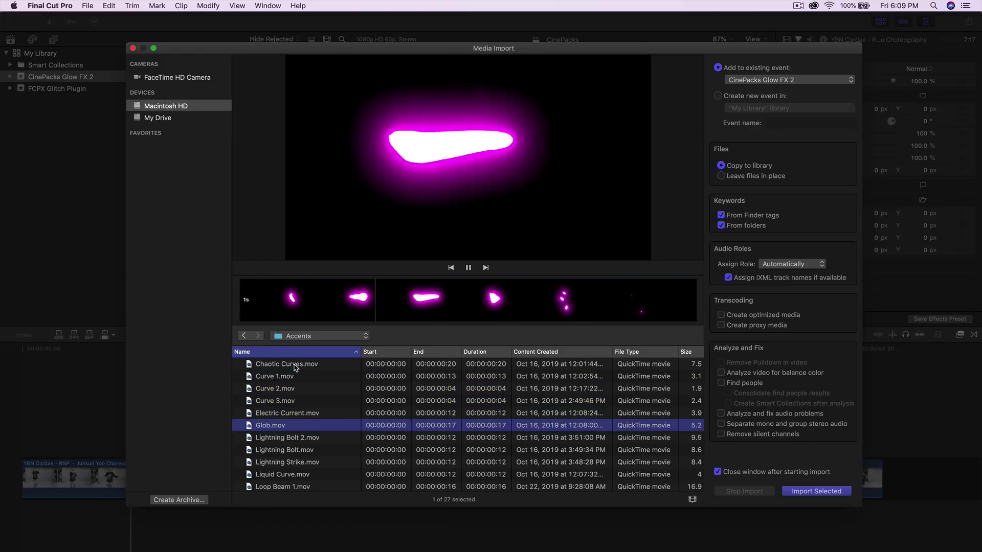
key("Down")
key("Down")
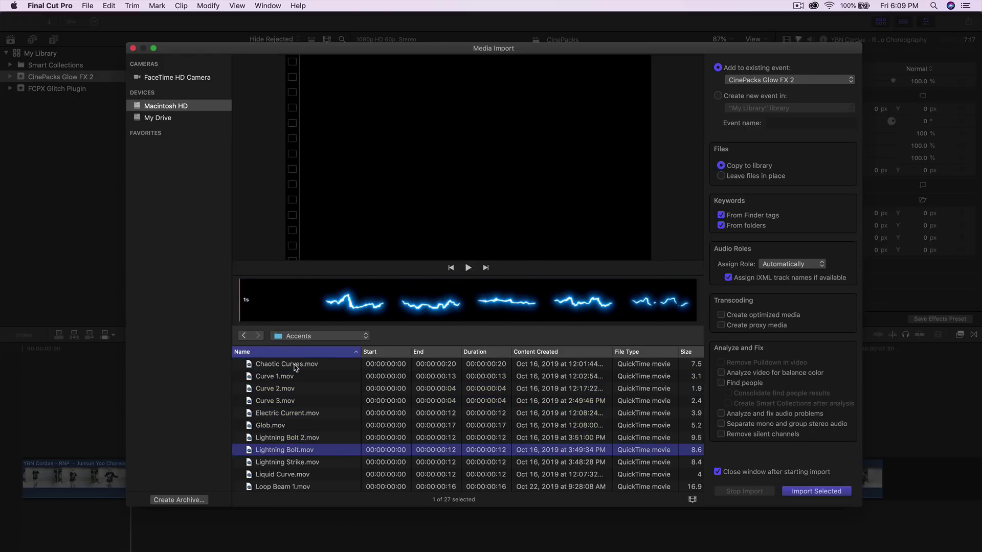
key("space")
key("Down")
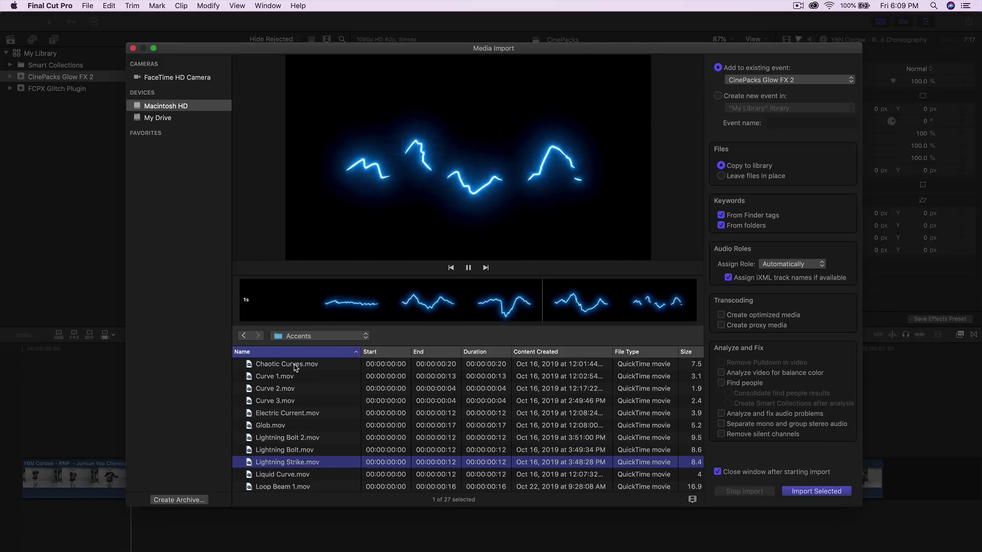
key("Down")
key("Down")
key("Down")
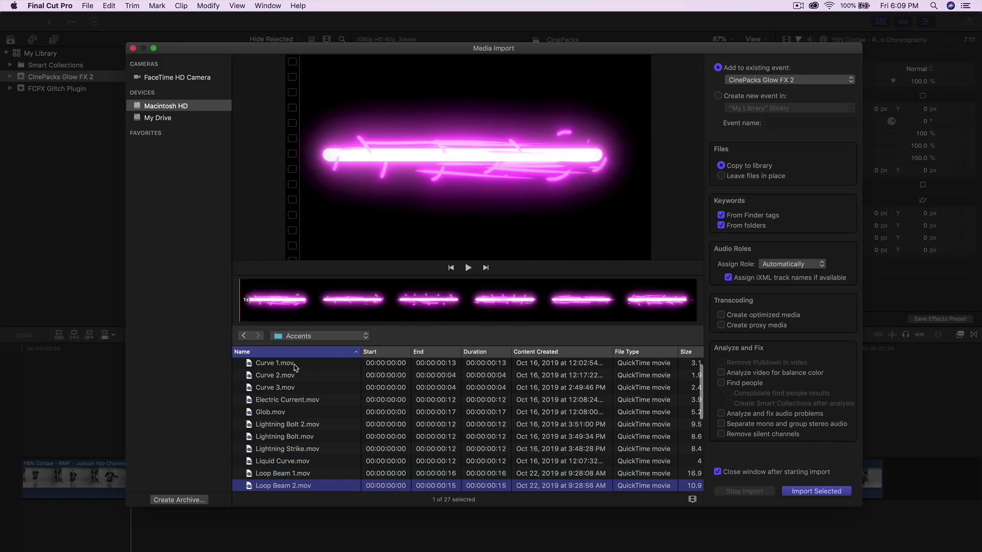
- Preview the last Accents clips in reverse order from Zap.mov up to Three Line Pop.mov
scroll(294, 391, "down", 5)
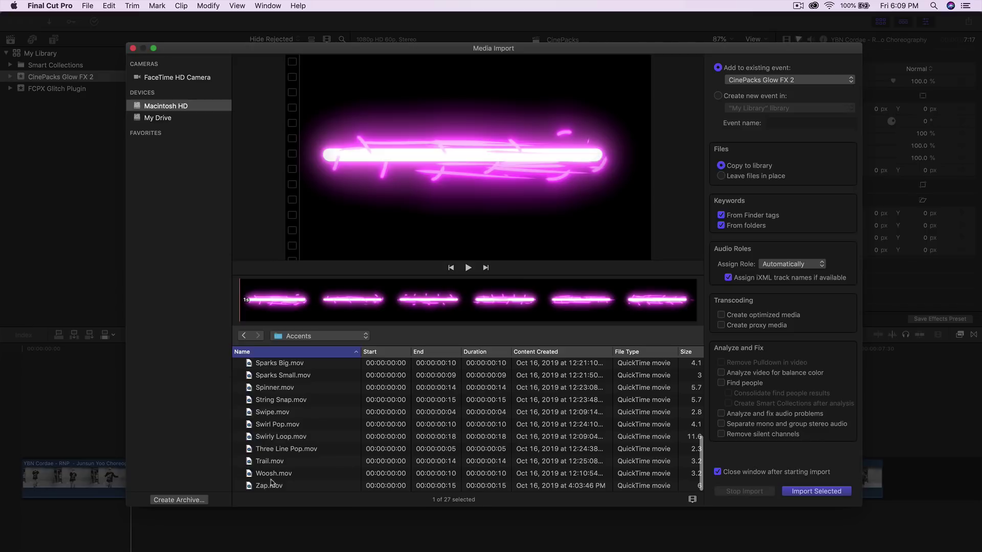
left_click(280, 485)
key("Up")
key("Up")
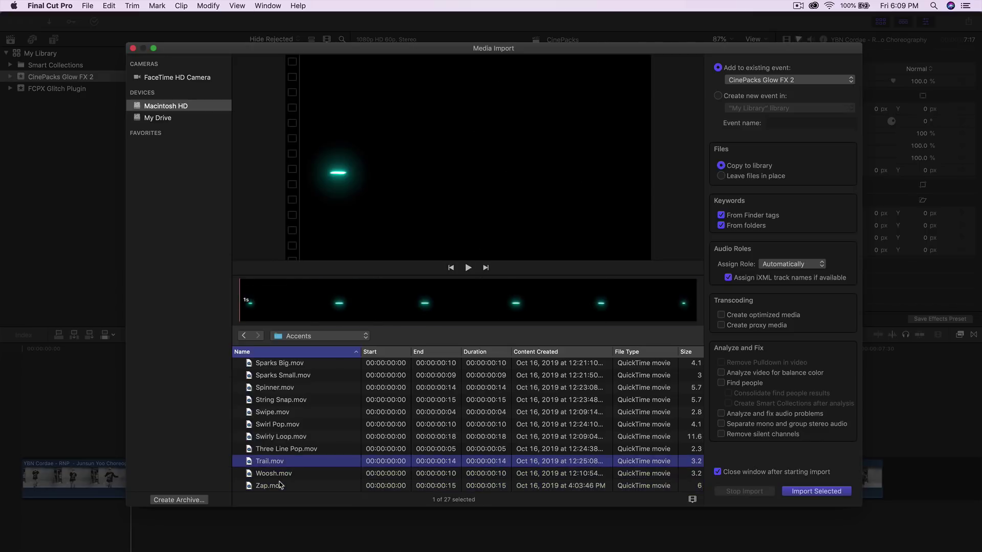
key("Up")
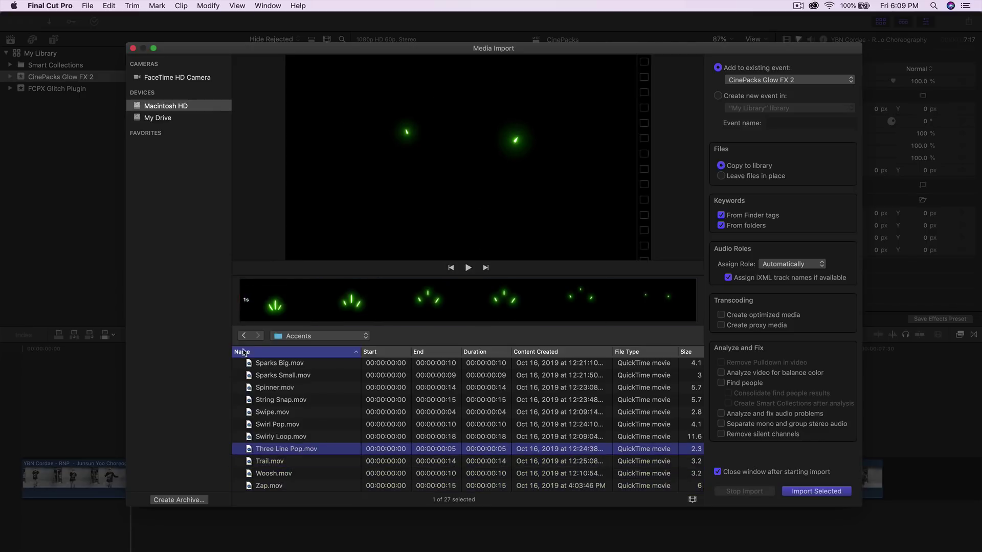
- Go back to the pack's main folder, open Explosions and preview its clips from Blast.mov to PyroTechnic.mov
left_click(244, 336)
double_click(280, 391)
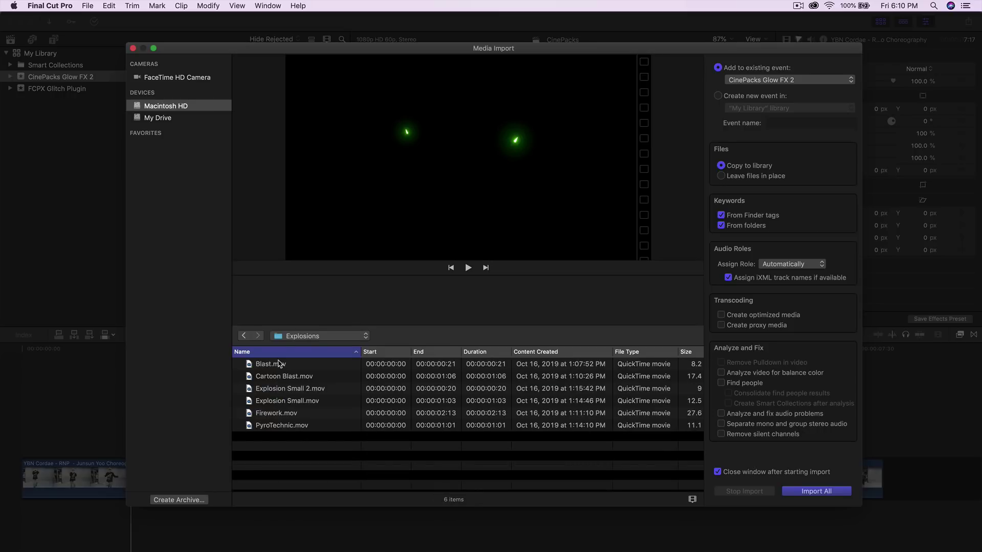
left_click(279, 363)
key("space")
key("Down")
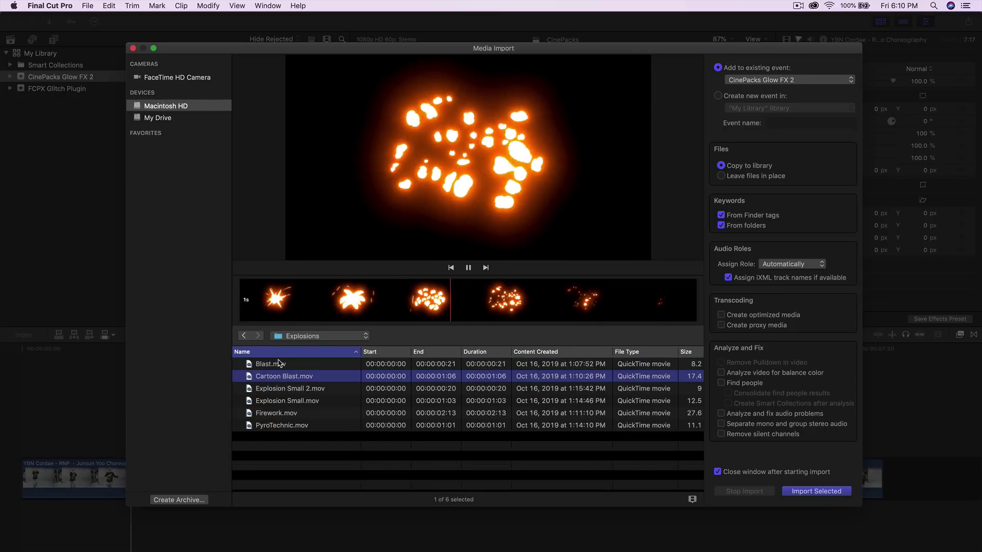
key("Down")
key("Down")
key("Down")
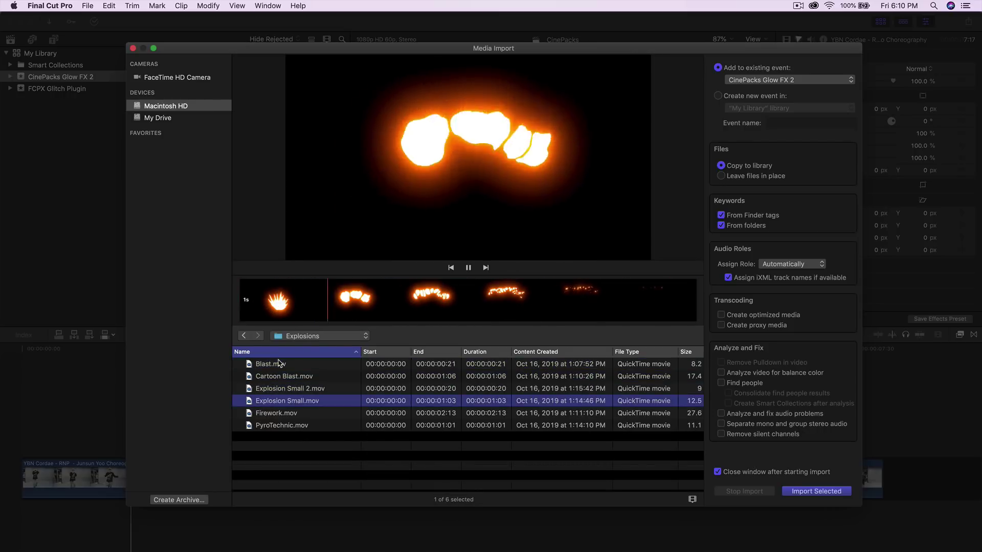
key("Down")
- Return to the pack's main folder, open Impacts and preview its clips from Ground Crack.mov to Stomp.mov
left_click(244, 336)
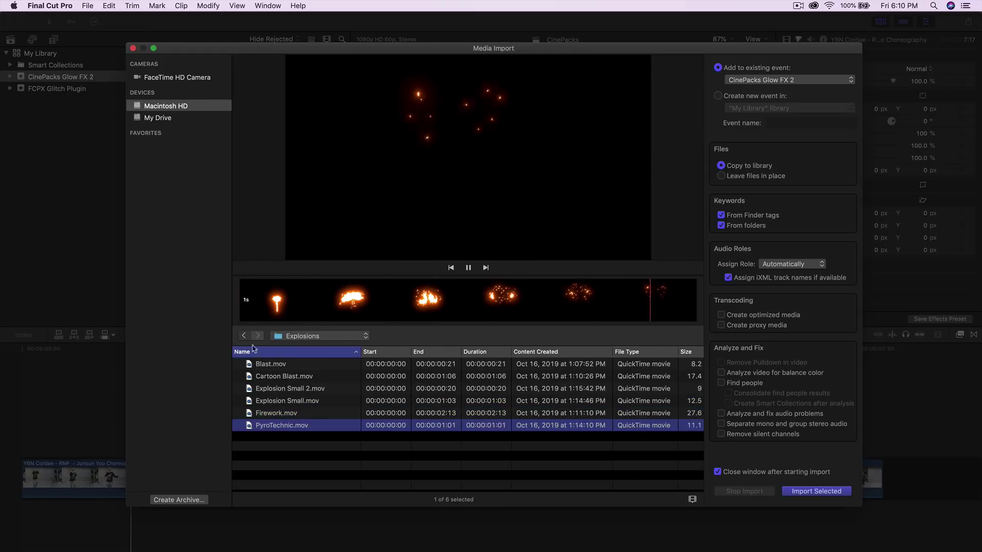
left_click(275, 404)
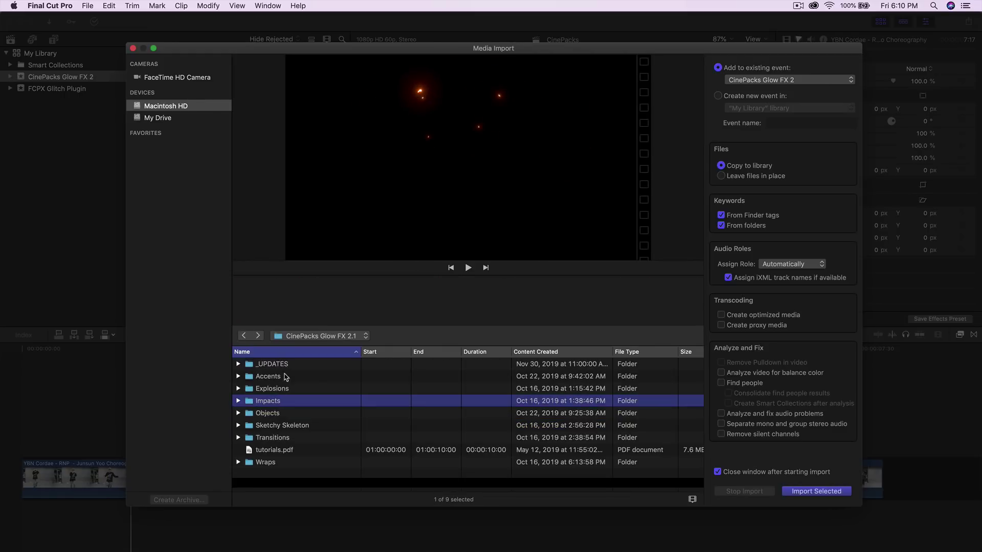
double_click(286, 400)
left_click(283, 366)
key("Down")
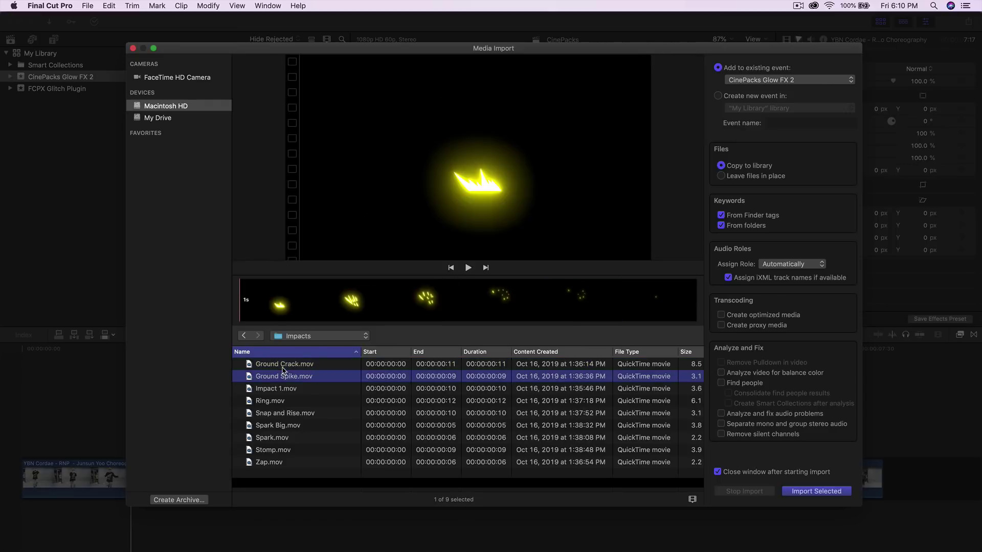
key("Down")
key("Down")
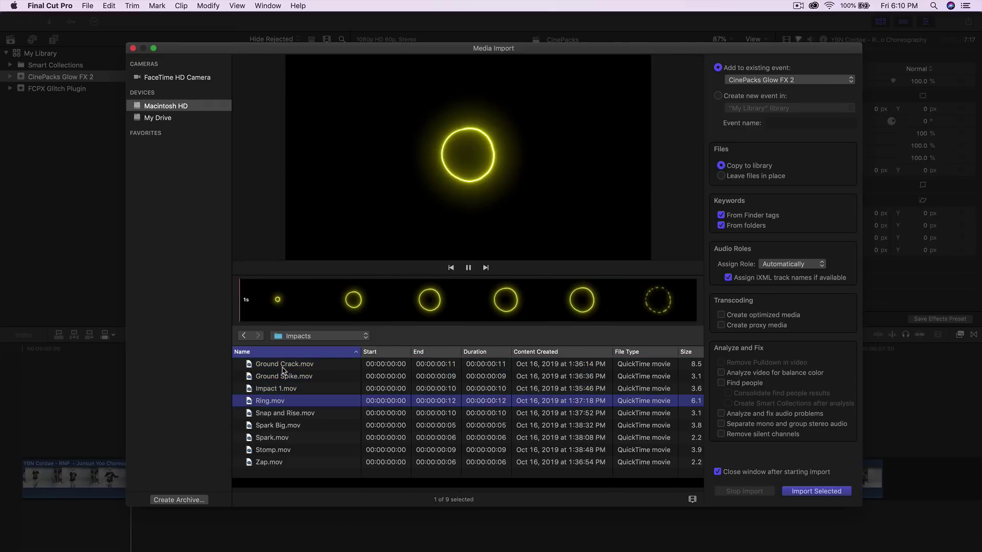
key("Down")
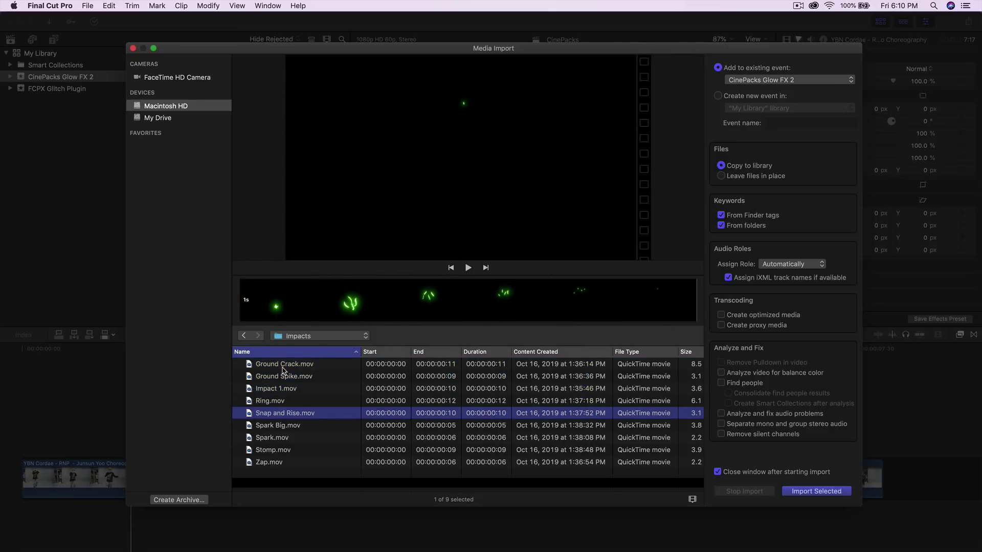
key("Down")
key("Down")
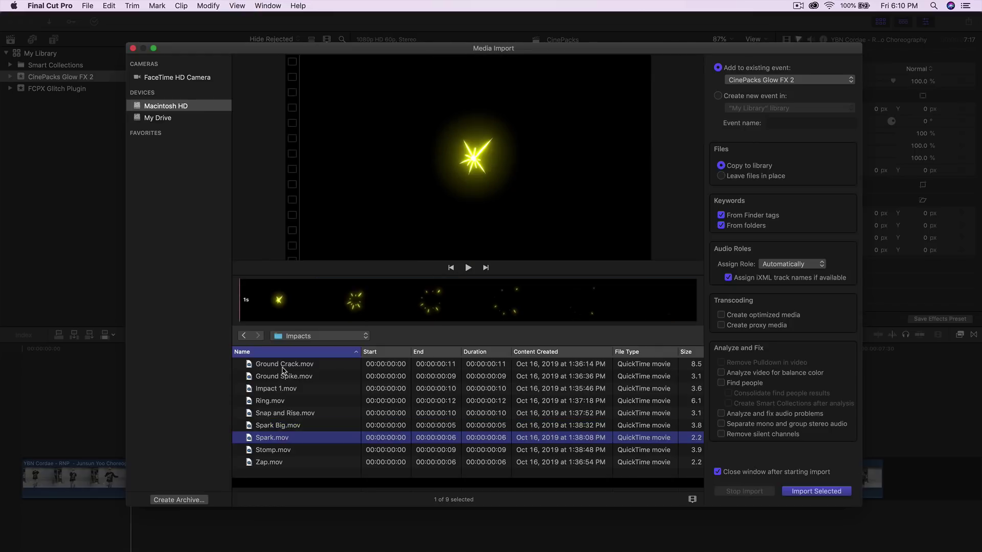
key("Down")
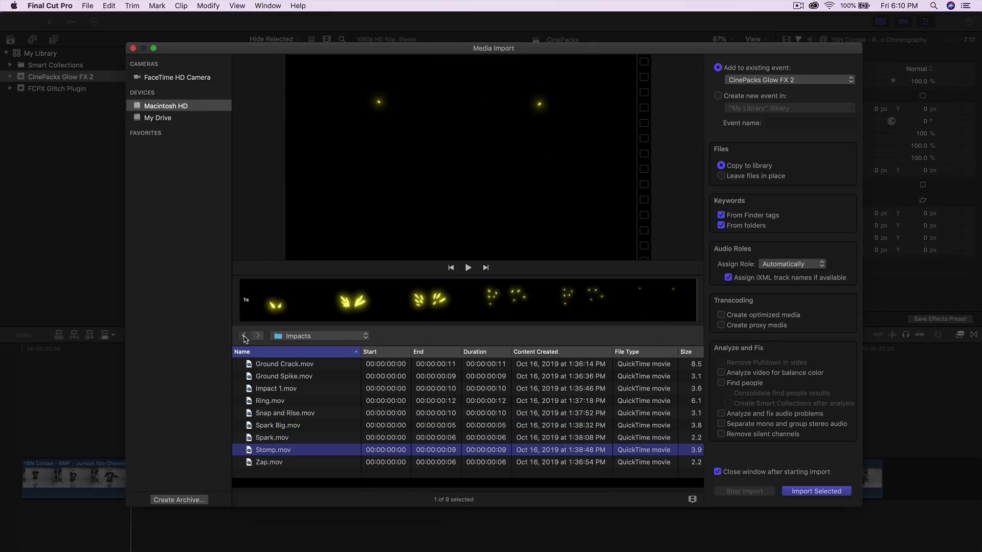
- Return to the pack's main folder, open Objects and preview its clips in order, starting with Bat Loop.mov and Bat Transition.mov
left_click(244, 336)
double_click(276, 417)
left_click(294, 366)
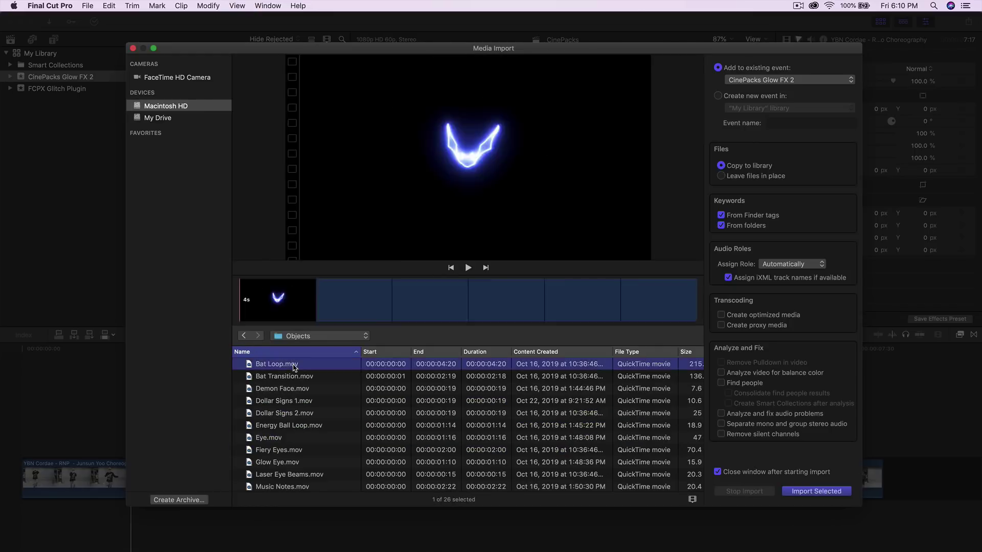
key("space")
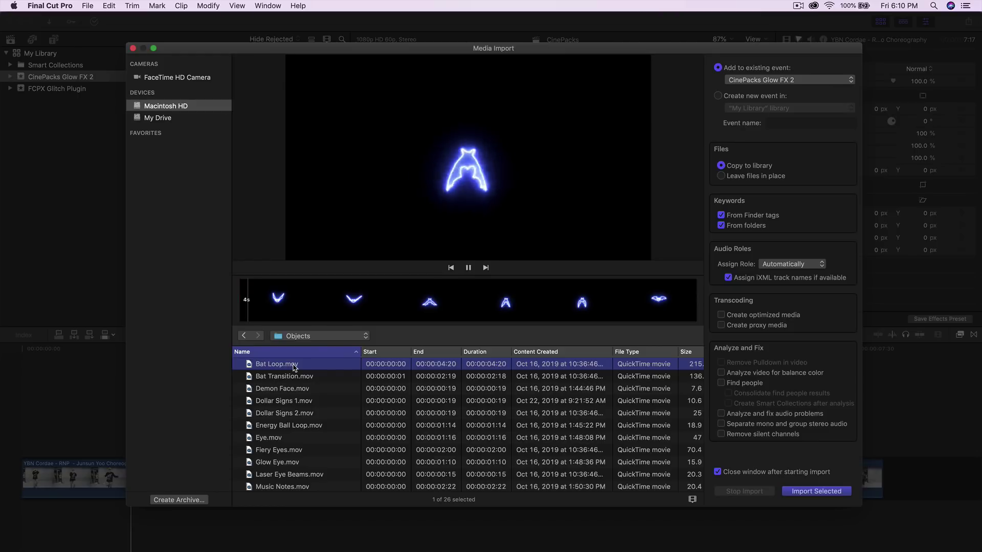
key("Down")
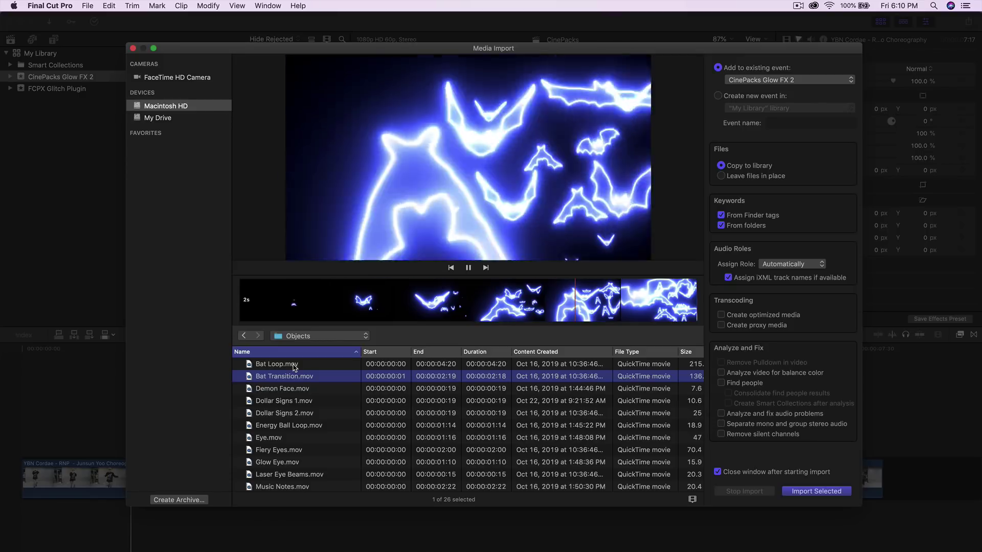
key("Down")
key("Down")
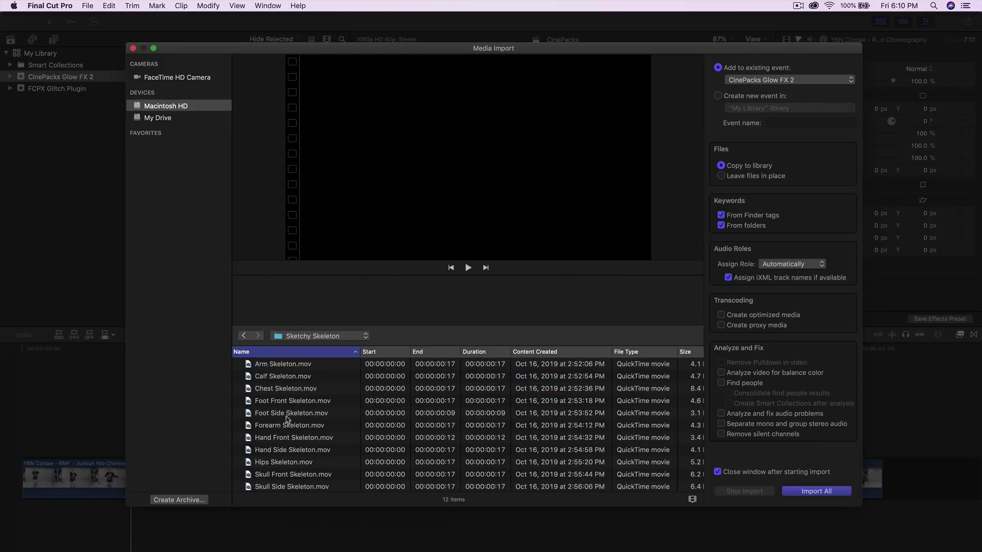
- Preview the Sketchy Skeleton clips in order from Arm Skeleton.mov to Skull Front Skeleton.mov
left_click(293, 364)
key("Down")
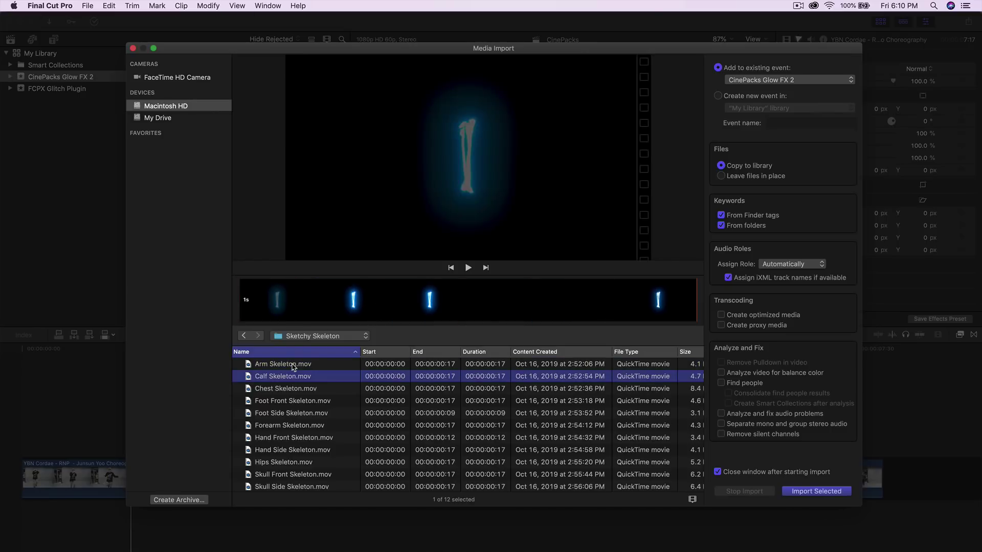
key("Down")
key("Down")
key("Down")
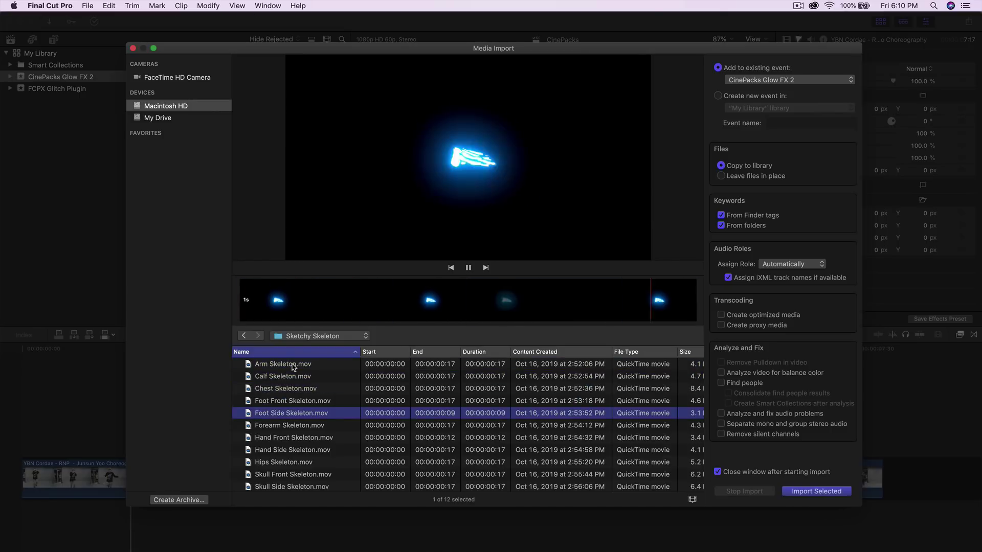
key("Down")
key("Down")
key("Down")
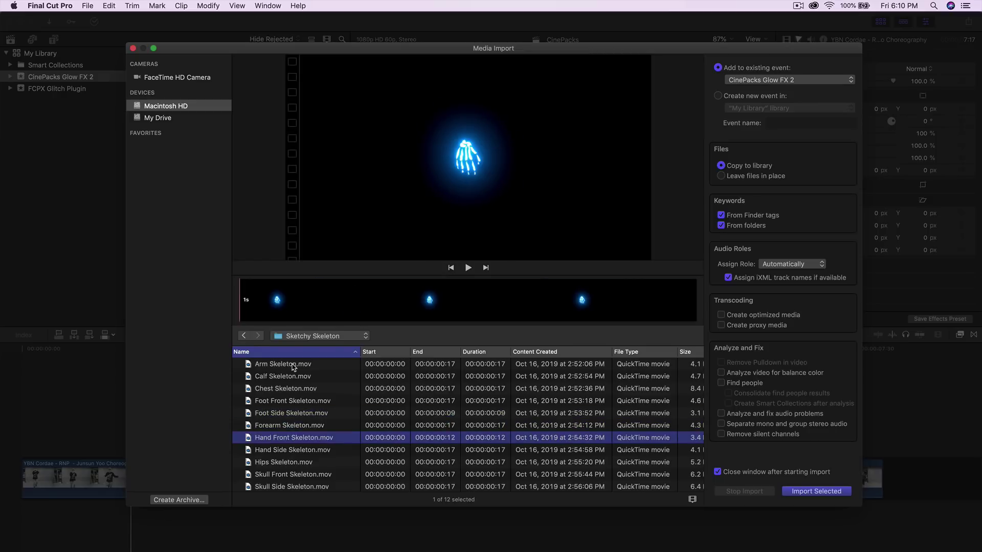
key("Down")
key("Down")
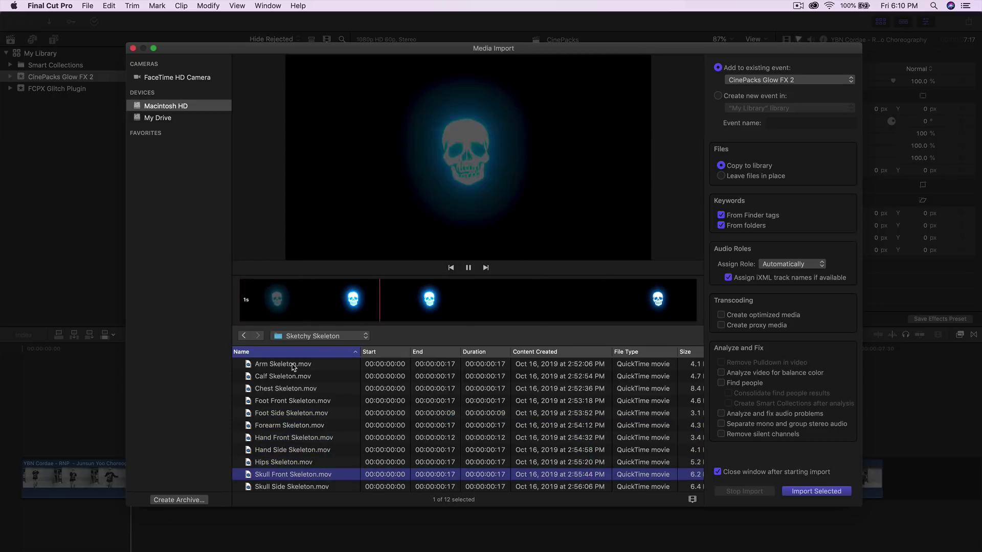
scroll(294, 369, "down", 1)
- Return to the pack's main folder, open Transitions and preview its clips from Energy Curves.mov to Speed Lines.mov
left_click(244, 335)
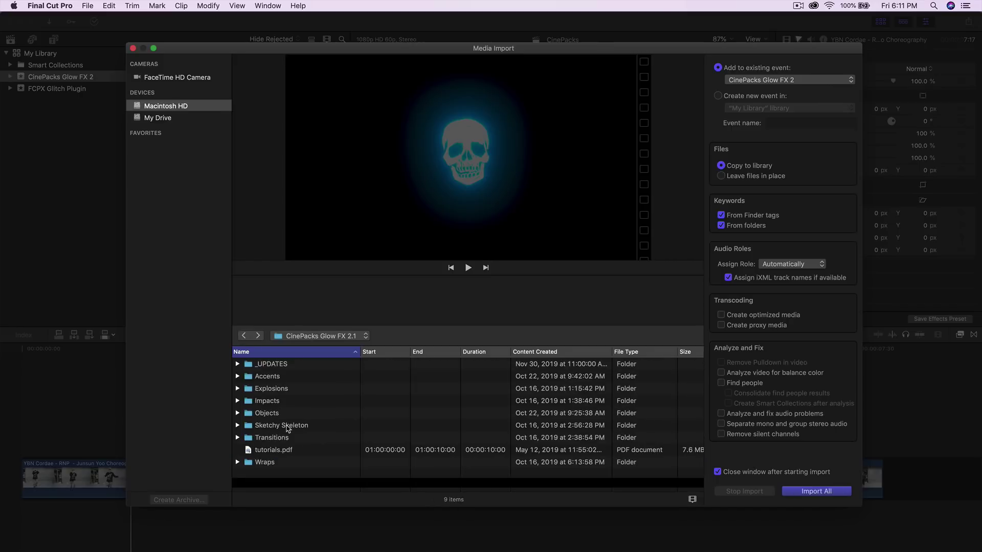
double_click(285, 438)
left_click(295, 363)
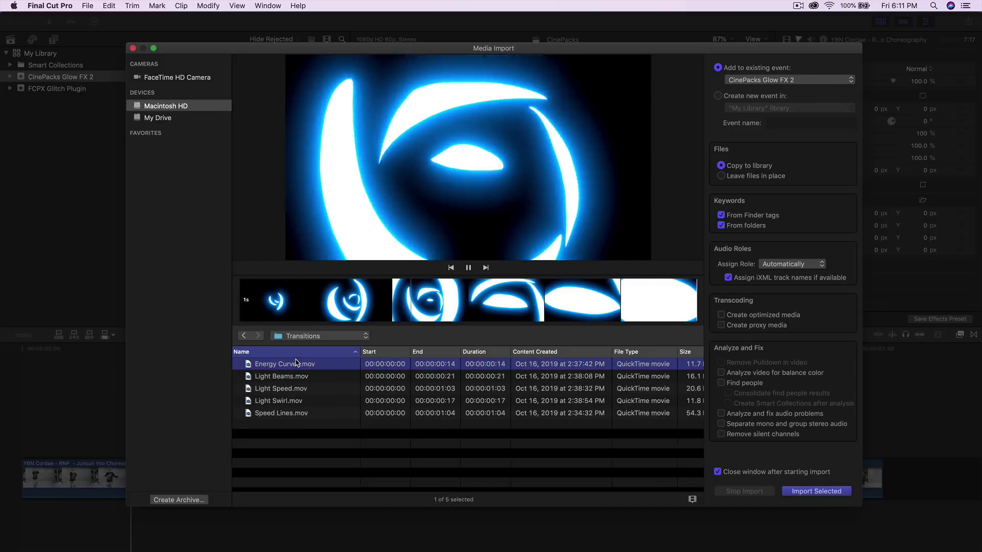
key("Down")
key("Down")
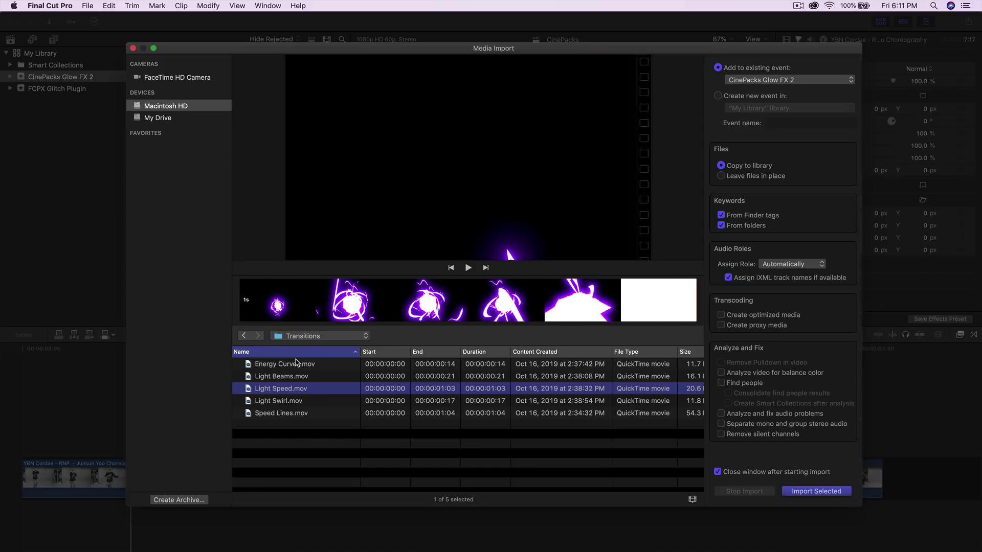
key("Down")
key("Down")
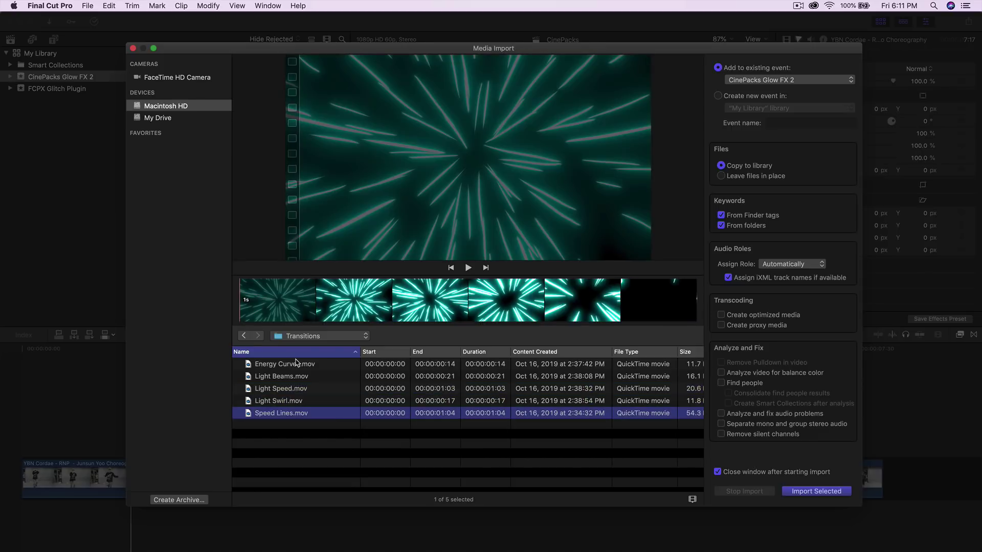
- Return to the main folder, open Wraps, preview its clips from Blob Long.mov to Curve Long.mov, and close the import window
left_click(243, 336)
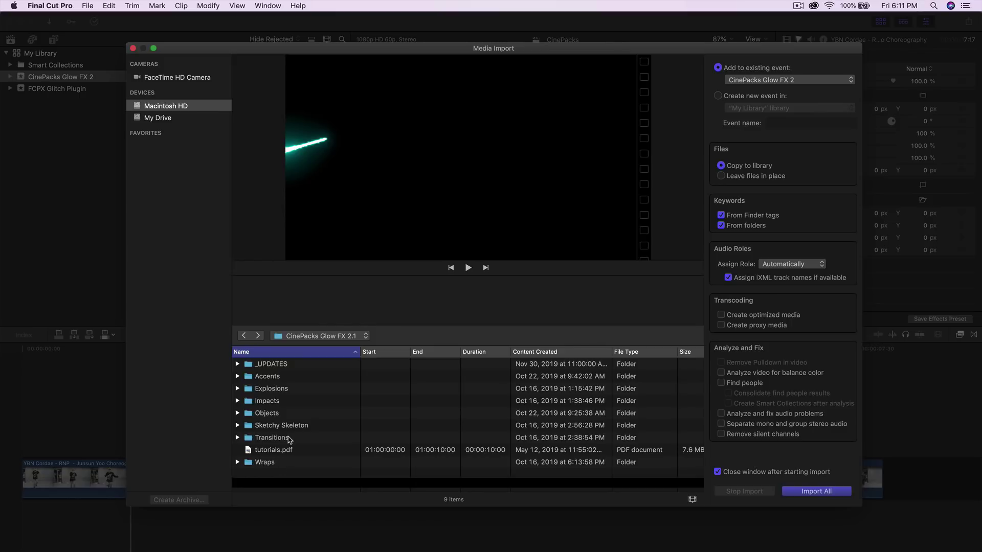
double_click(293, 461)
left_click(290, 366)
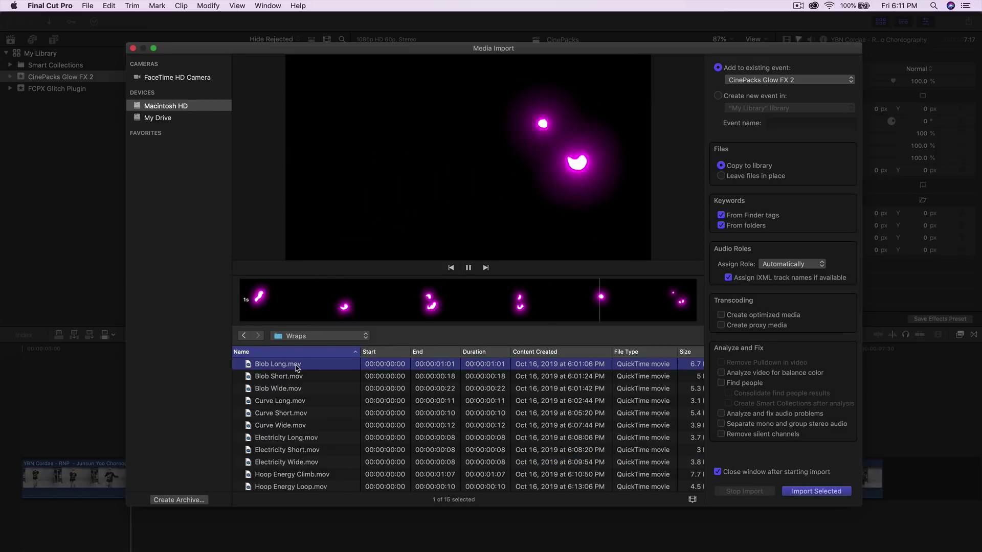
key("Down")
key("Down")
key("Down")
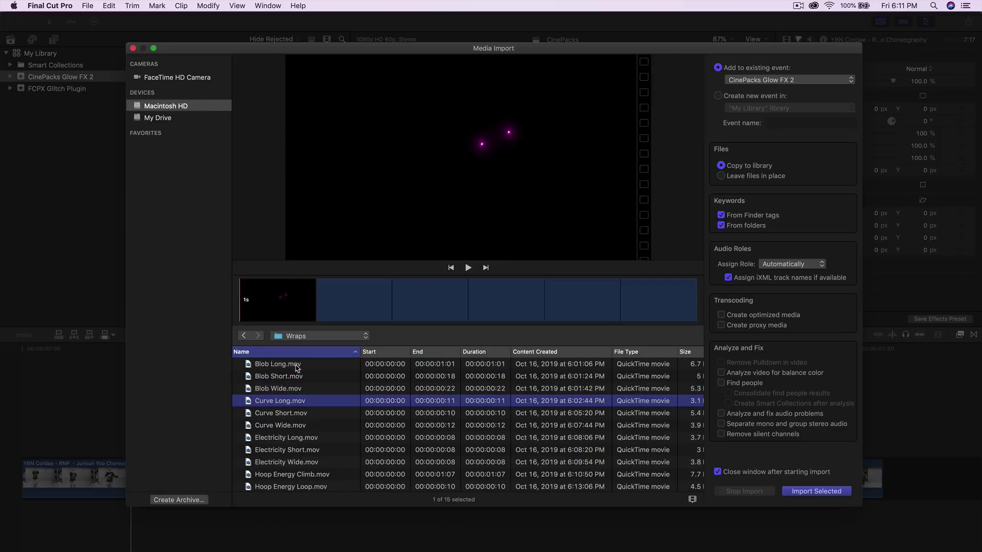
key("Escape")
- Connect the Dollar Signs 1 clip above the start of the dance video and set its blend mode to Screen
left_click_drag(30, 353, 43, 353)
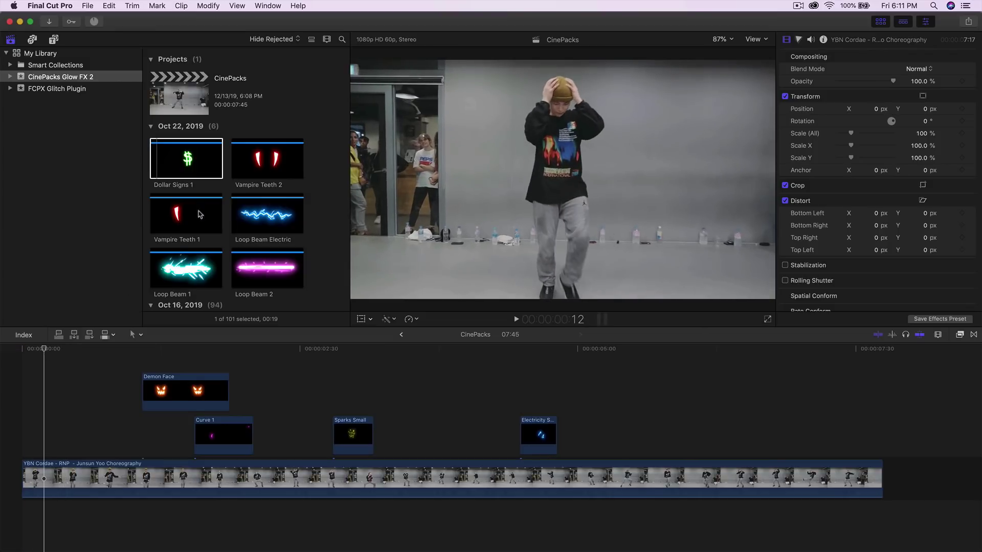
left_click_drag(175, 152, 63, 406)
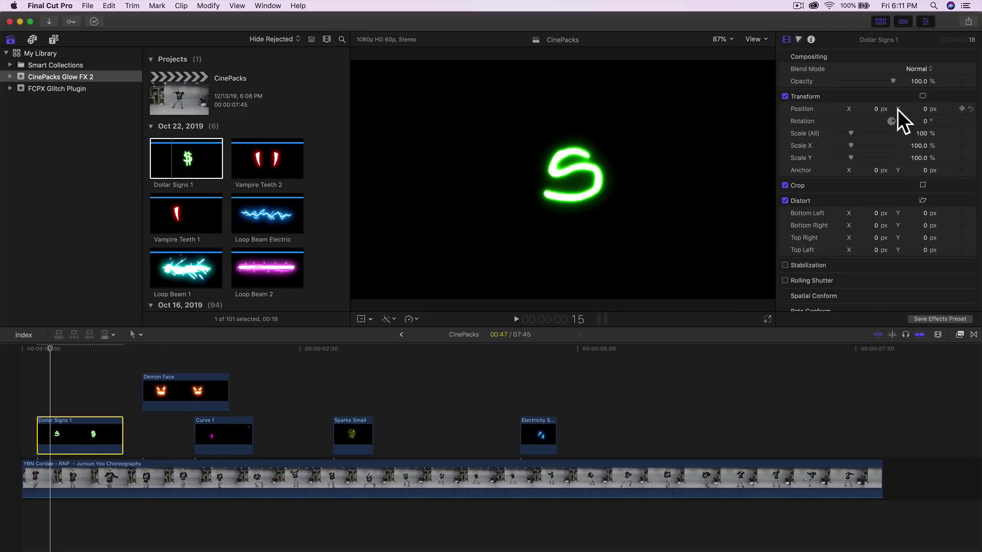
left_click(917, 68)
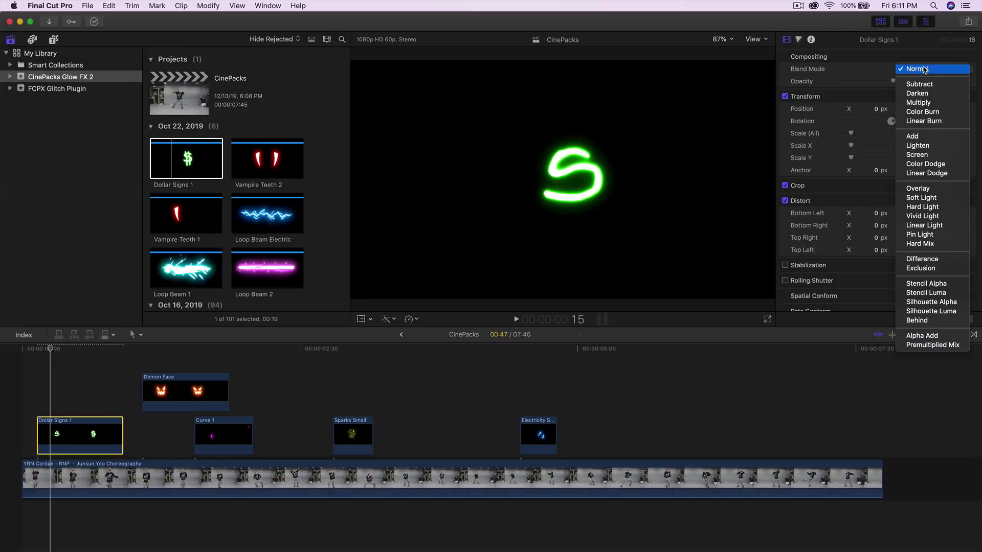
left_click(920, 155)
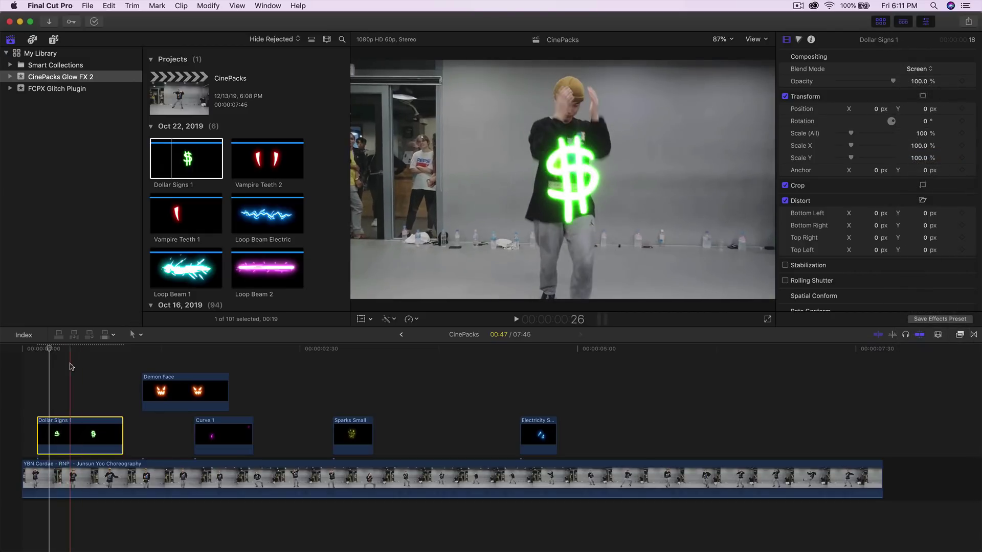
- Transform Dollar Signs 1 to about 66% scale and 5° rotation, placing it beside the dancer at about X -479, Y 220 px
left_click(361, 320)
left_click_drag(562, 179, 410, 143)
left_click_drag(621, 264, 550, 223)
left_click_drag(429, 143, 459, 147)
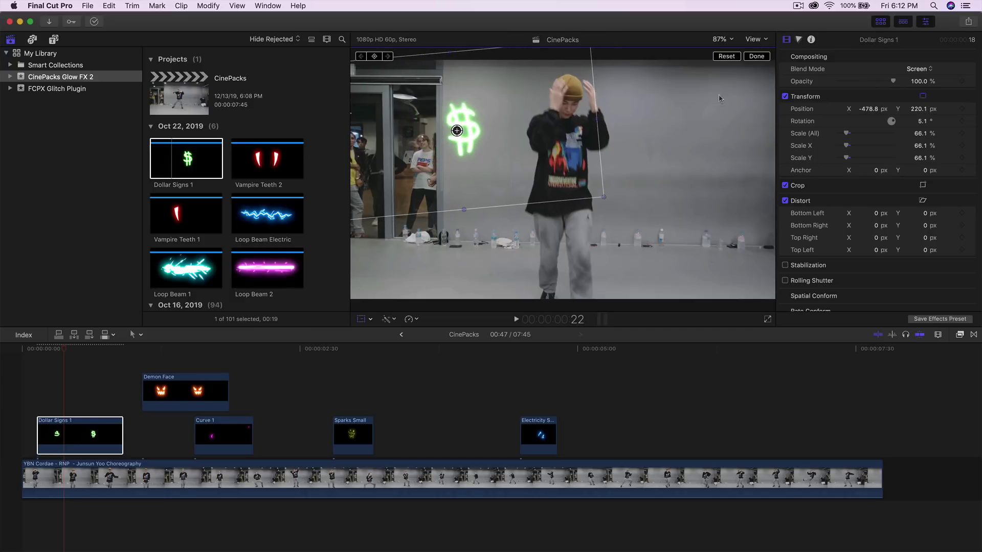
left_click(752, 60)
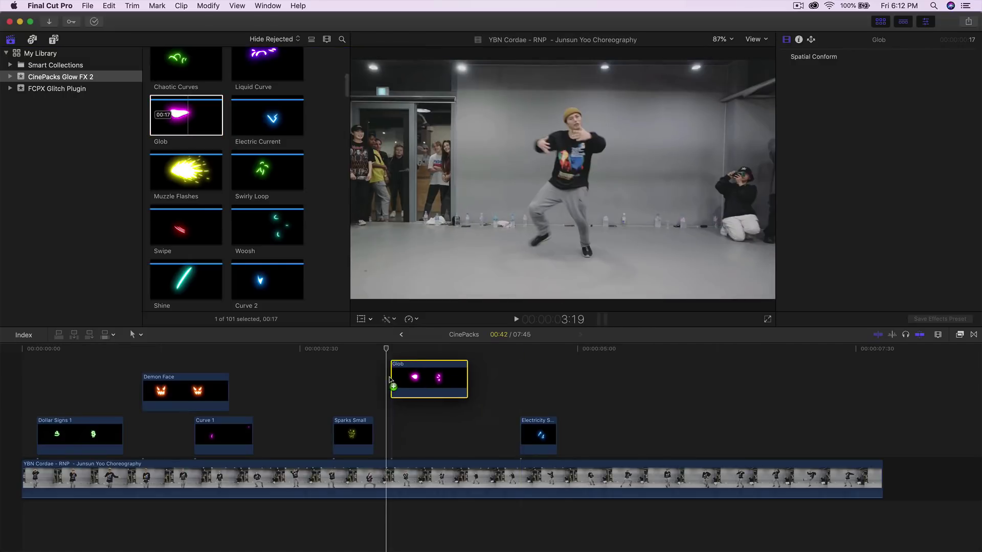
- Connect the Glob clip above the dance video just after Sparks Small and set its blend mode to Screen
left_click_drag(390, 379, 387, 435)
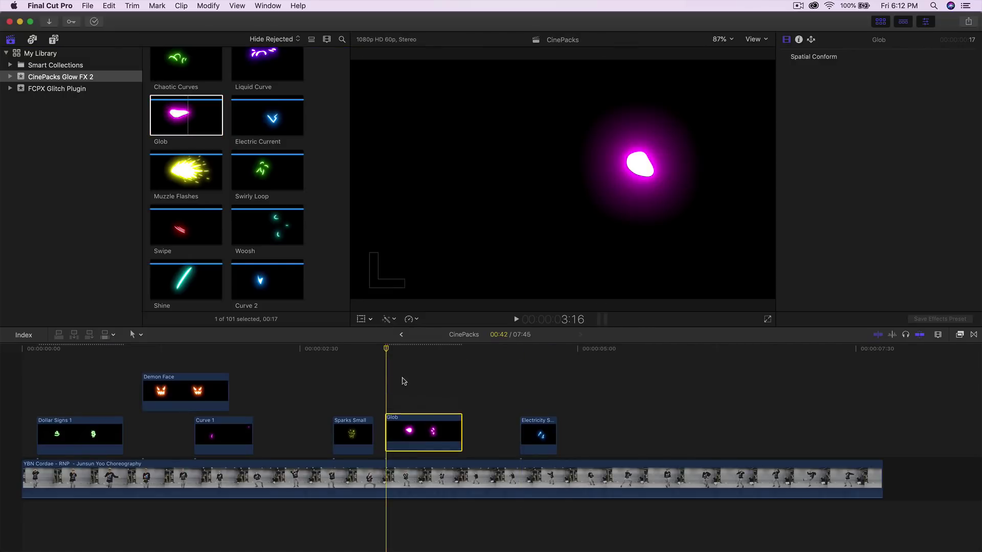
left_click(922, 70)
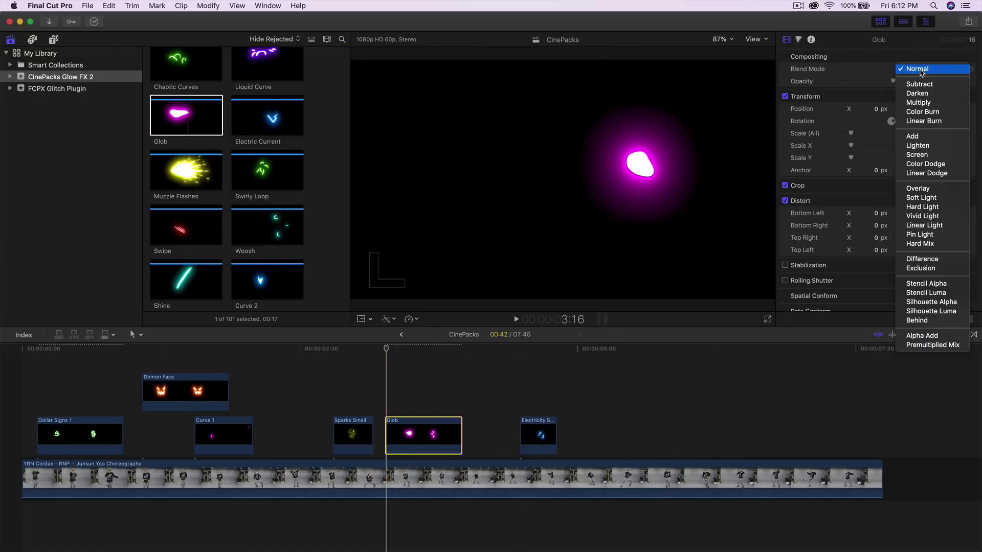
left_click(926, 155)
- Turn on Transform for the Glob clip a few frames in and scale it down to 64%
mouse_move(387, 348)
left_mouse_down()
mouse_move(432, 353)
mouse_move(393, 350)
left_mouse_up()
key("shift+t")
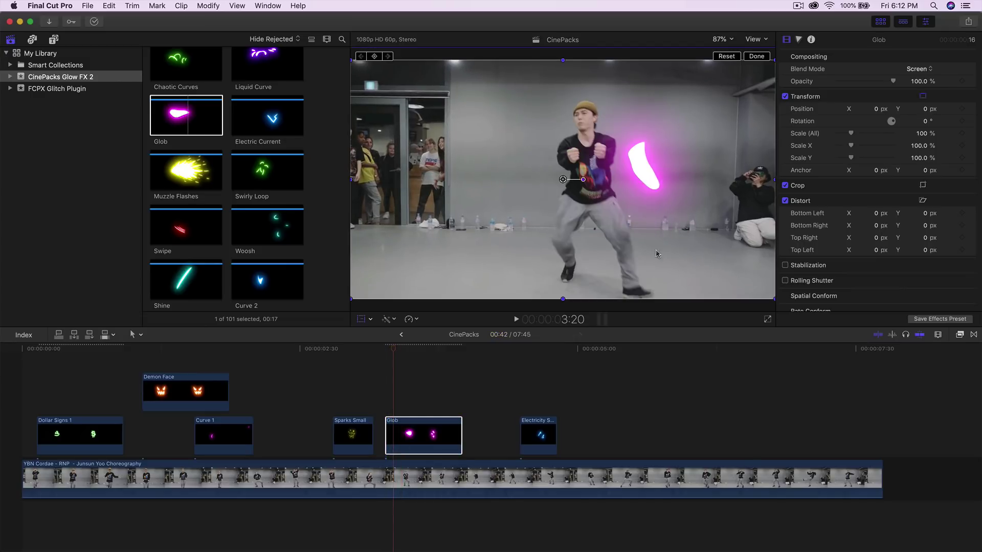
left_click_drag(850, 134, 848, 136)
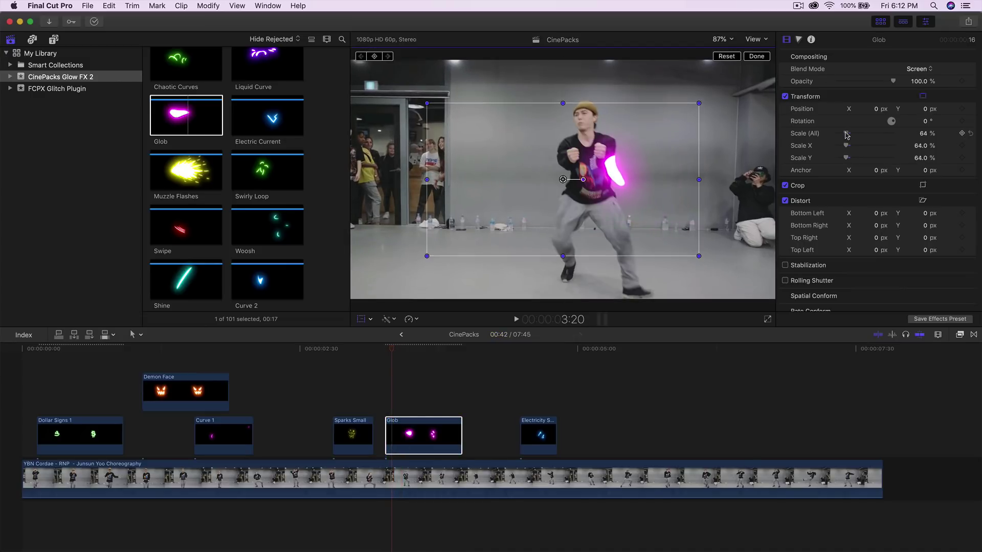
- Play back the Glob effect and nudge its position on the dancer at 3:53
mouse_move(391, 351)
left_mouse_down()
mouse_move(376, 353)
mouse_move(403, 357)
left_mouse_up()
key("space")
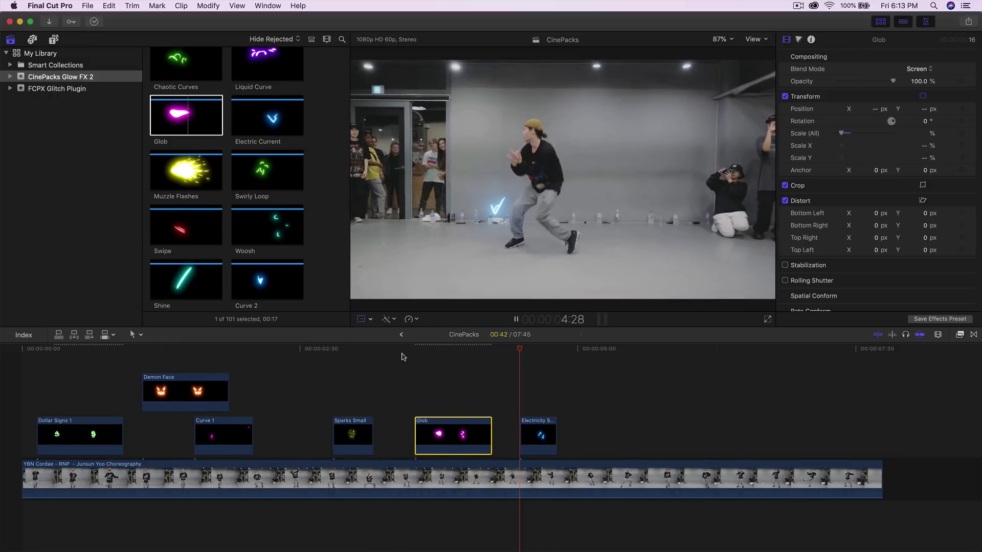
left_click_drag(475, 352, 453, 351)
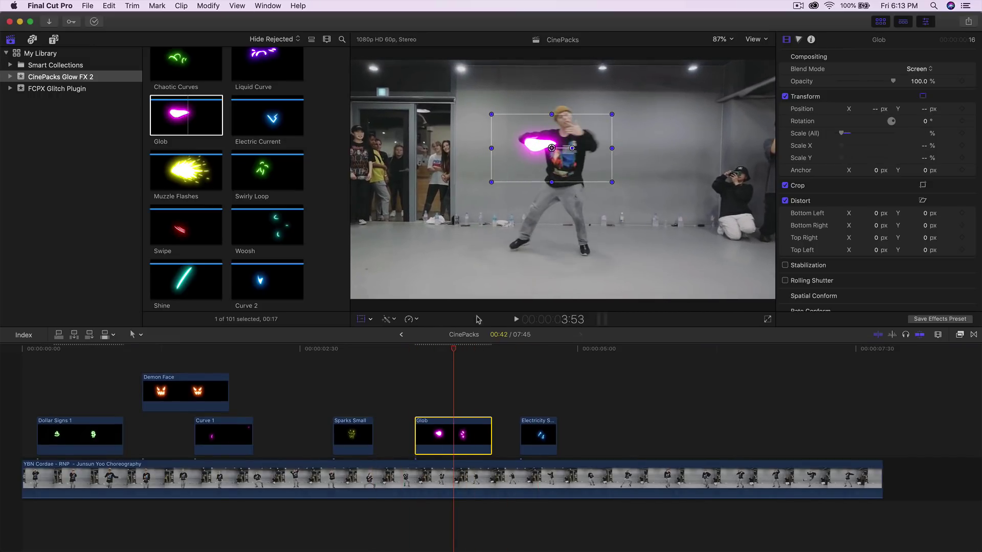
left_click_drag(562, 165, 570, 167)
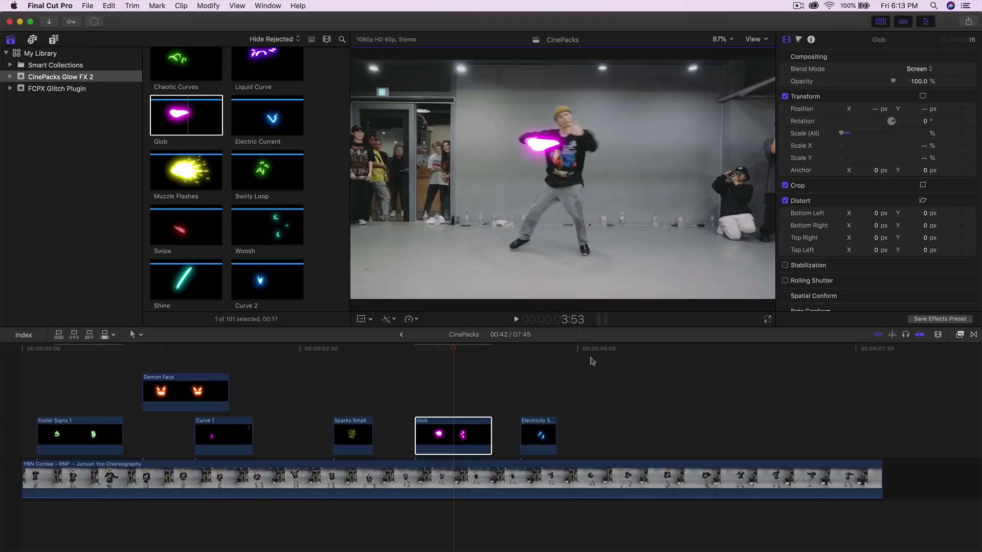
key("space")
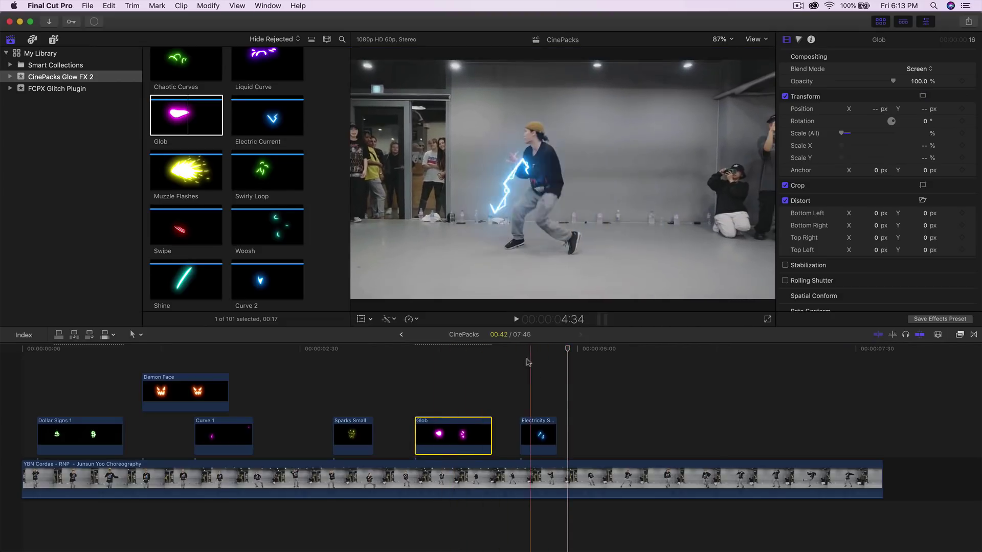
left_click(564, 350)
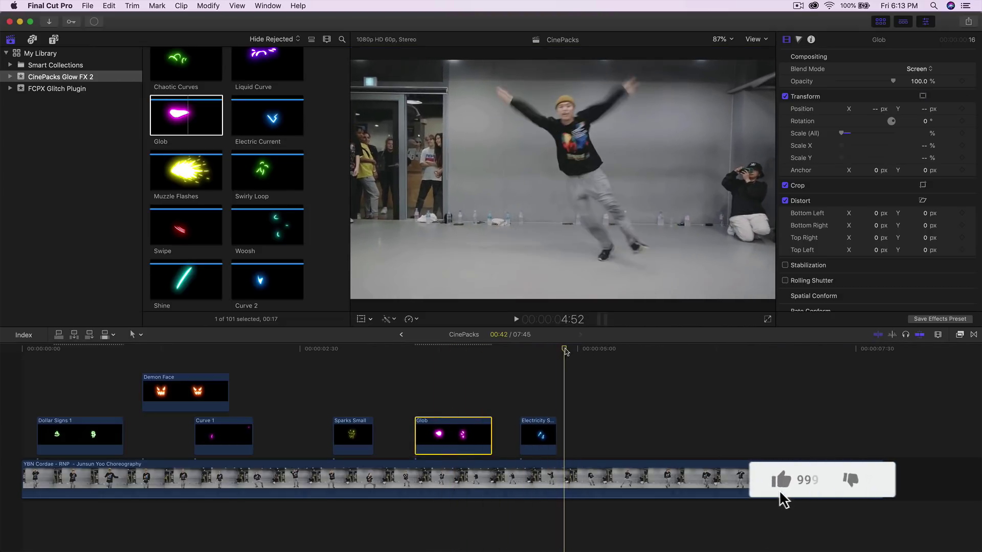
- Find the Ring clip in the event, connect it at the end of the Electricity clip, and set its blend mode to Screen
scroll(225, 179, "down", 2)
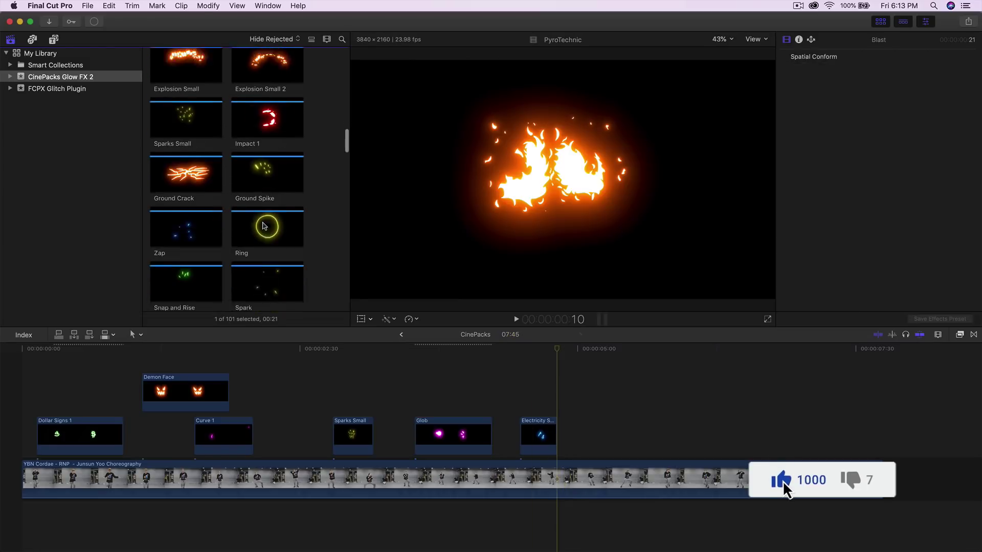
scroll(264, 226, "down", 2)
left_click(256, 186)
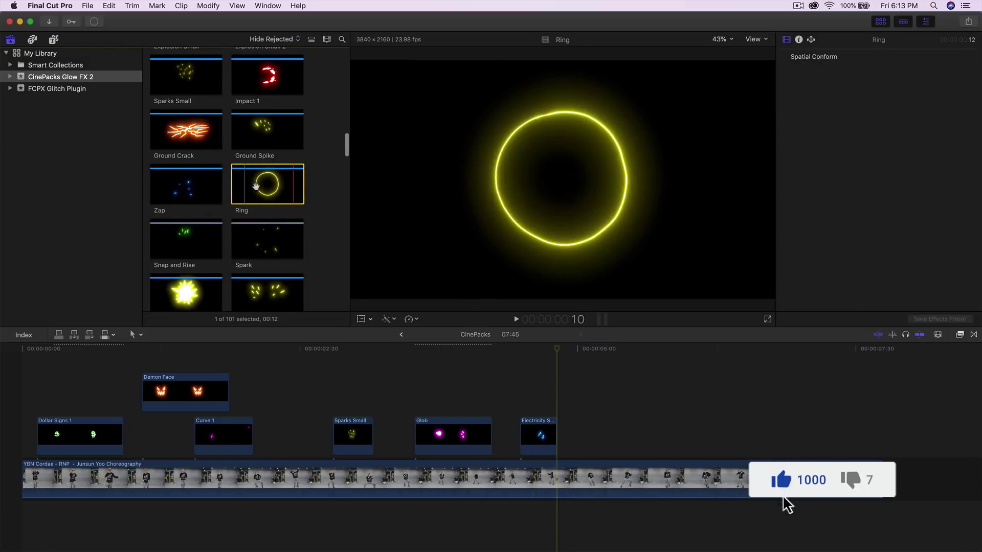
mouse_move(557, 350)
left_mouse_down()
mouse_move(579, 349)
mouse_move(557, 350)
left_mouse_up()
key("super+1")
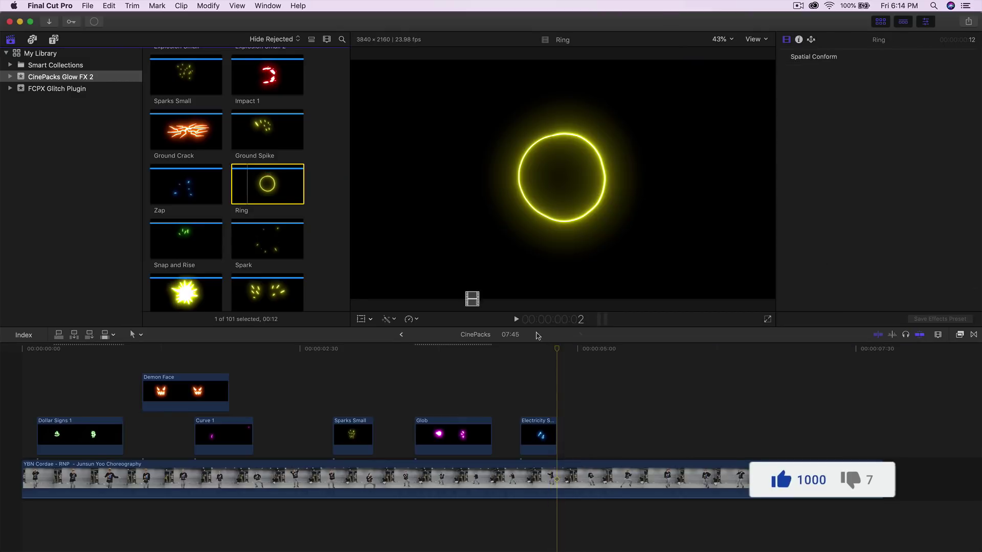
key("q")
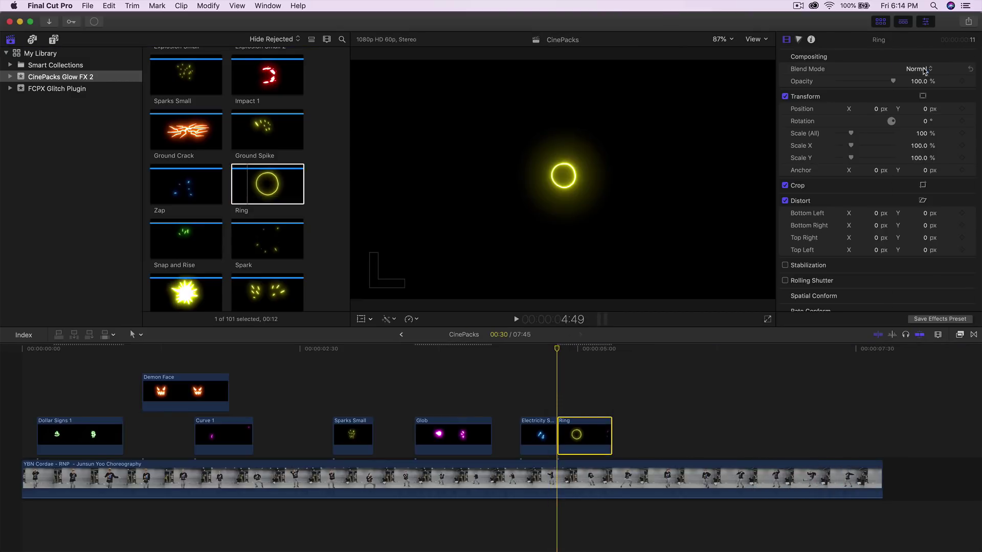
left_click(925, 71)
left_click(916, 154)
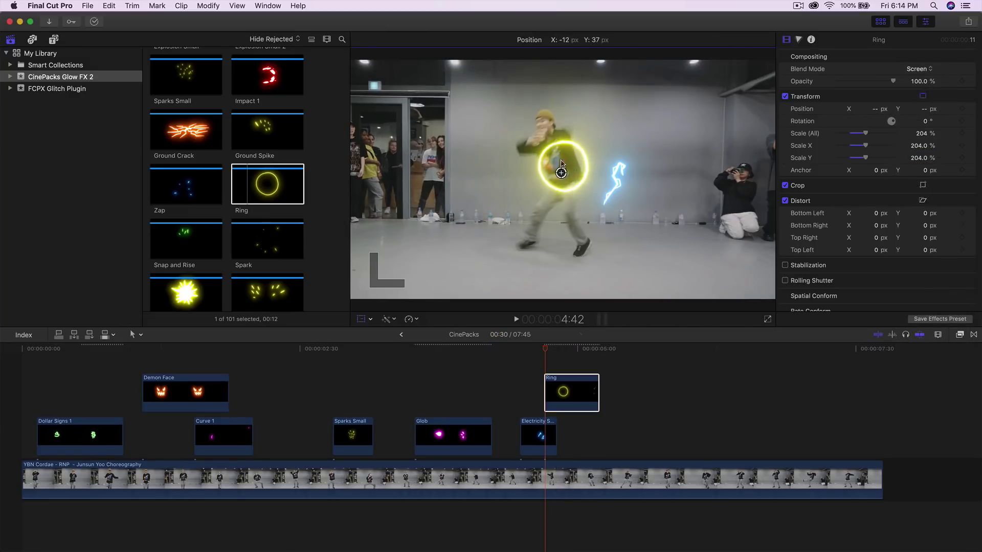
- Reposition the enlarged Ring effect over the dancer's torso at 4:42 and play back the section to check it
left_click_drag(570, 181, 556, 172)
left_click_drag(547, 352, 602, 351)
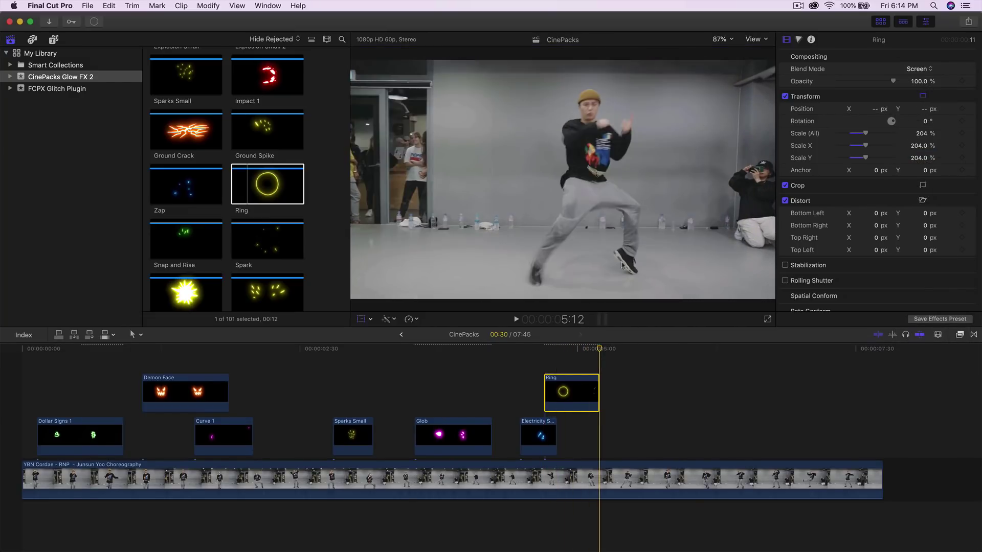
key("space")
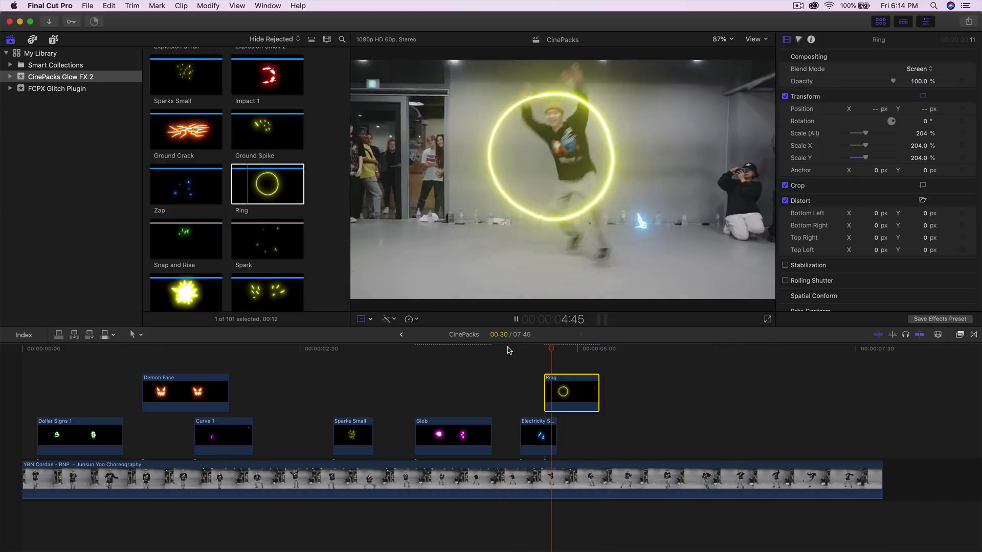
key("space")
key("space")
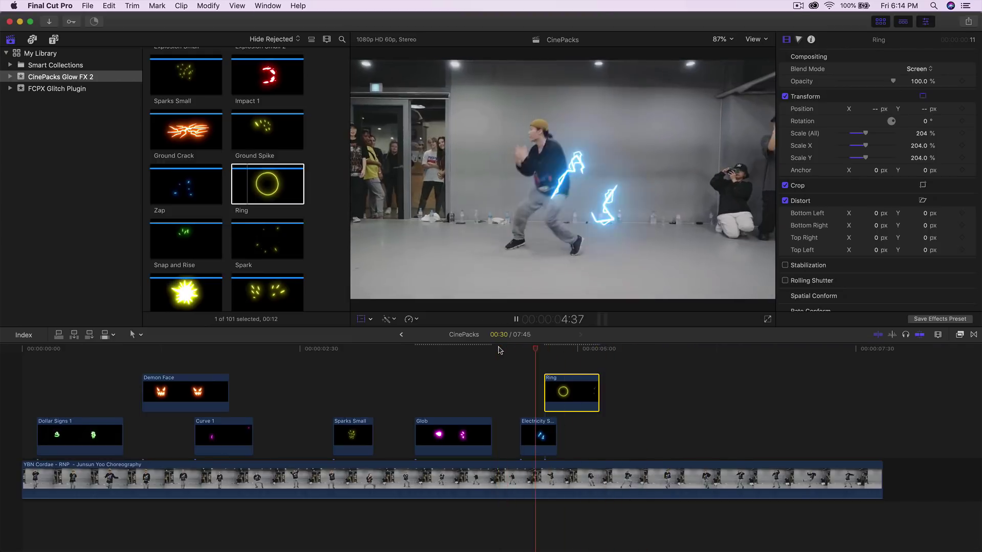
key("space")
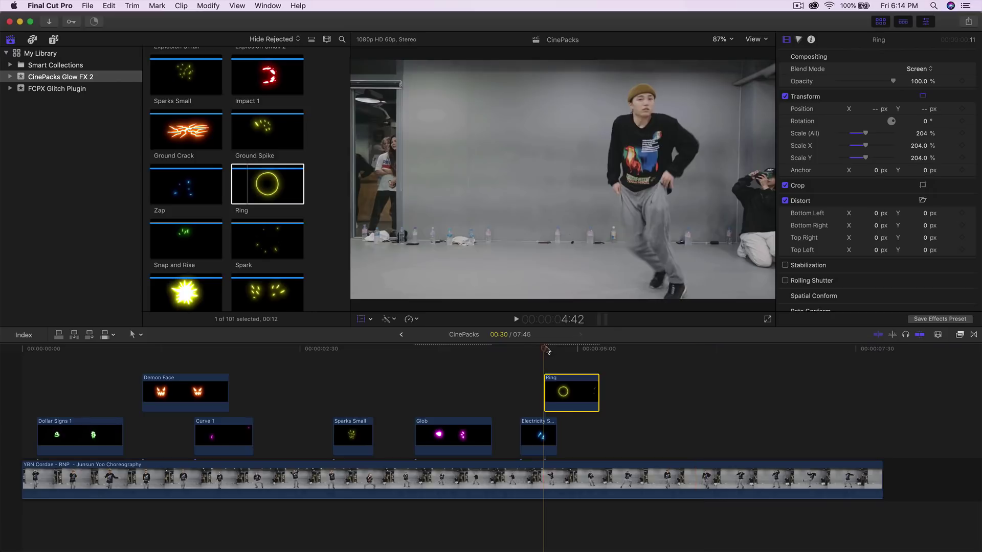
- Scrub through the Ring effect to 4:56 and play the section through to check it on the dancer
left_click_drag(546, 350, 571, 350)
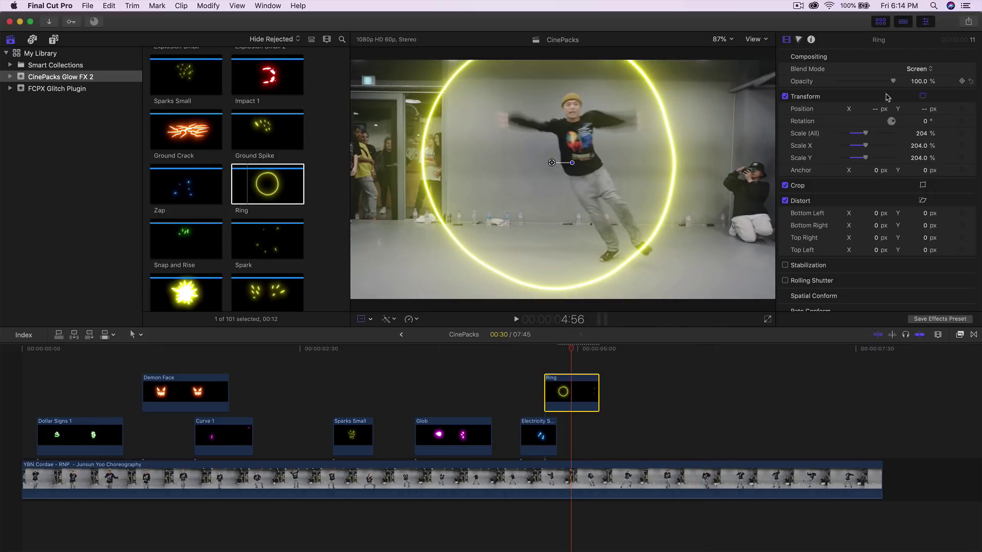
scroll(282, 194, "down", 3)
key("space")
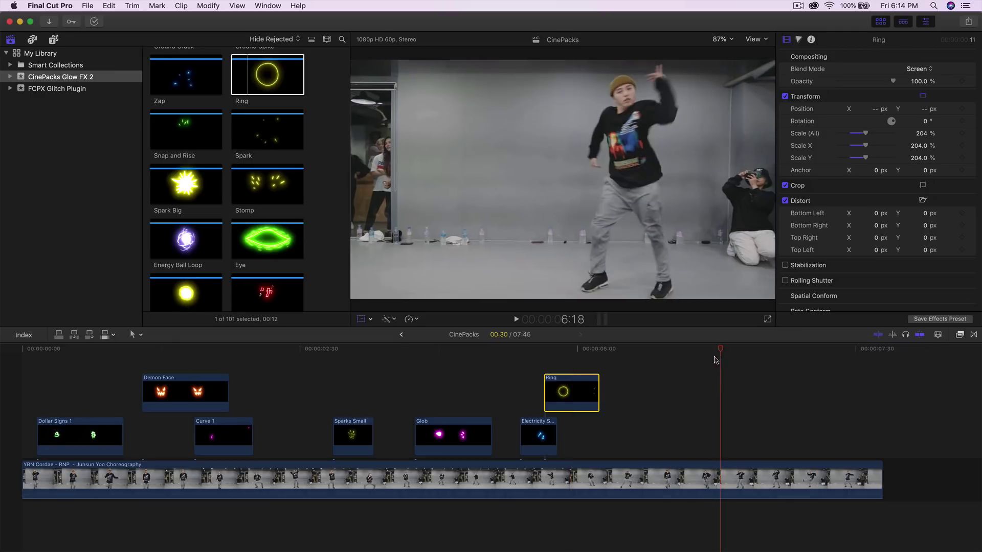
- Browse the glow effects in the event, previewing Stomp and Snake Tongue, for another clip to add
scroll(237, 223, "down", 2)
left_click(264, 110)
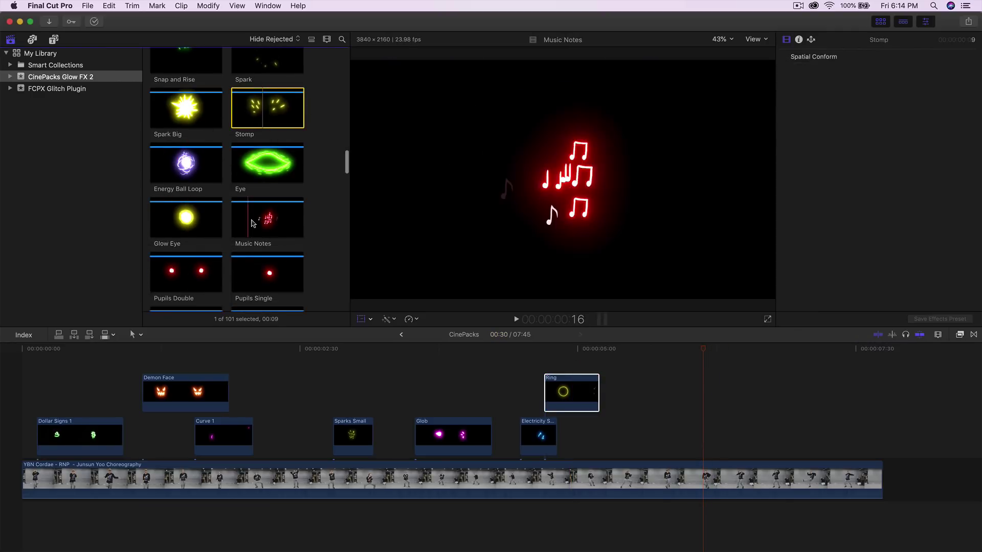
scroll(254, 223, "down", 4)
left_click(174, 246)
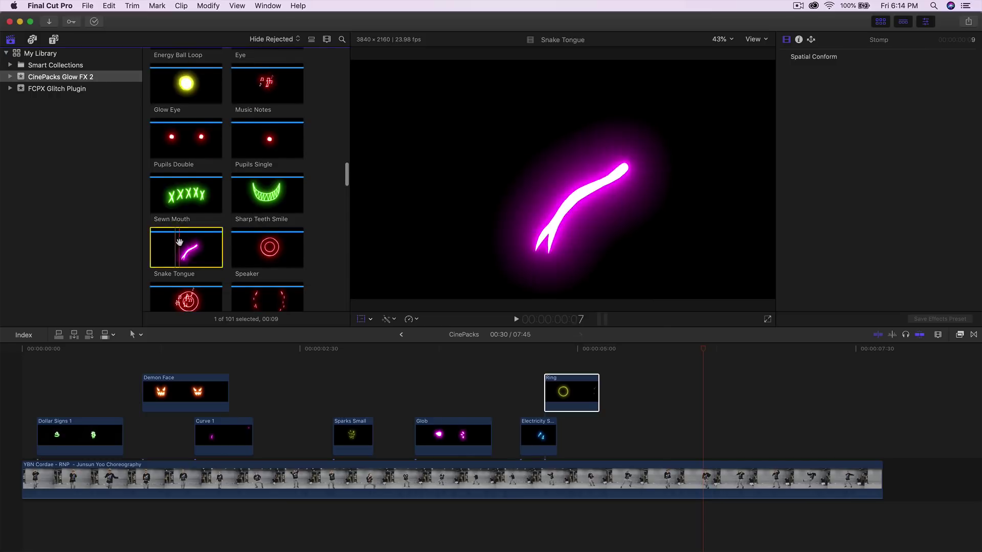
scroll(179, 240, "down", 3)
scroll(245, 213, "down", 3)
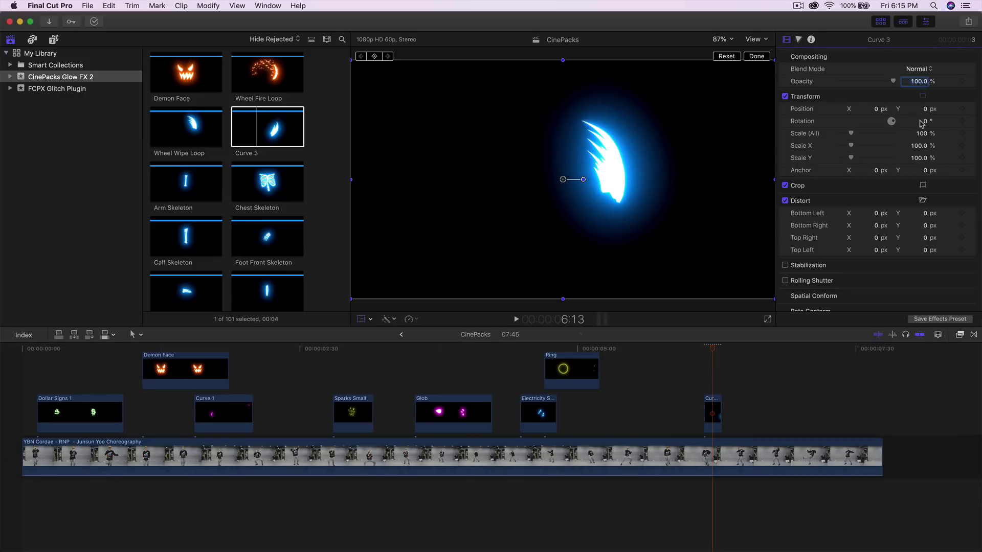
- Set the Curve 3 clip's blend mode to Screen and rotate it to 126.5°, with its on-screen Transform controls enabled
left_click(916, 67)
left_click(917, 155)
mouse_move(894, 121)
left_mouse_down()
mouse_move(919, 122)
mouse_move(879, 128)
mouse_move(918, 121)
mouse_move(884, 110)
left_mouse_up()
left_click(360, 318)
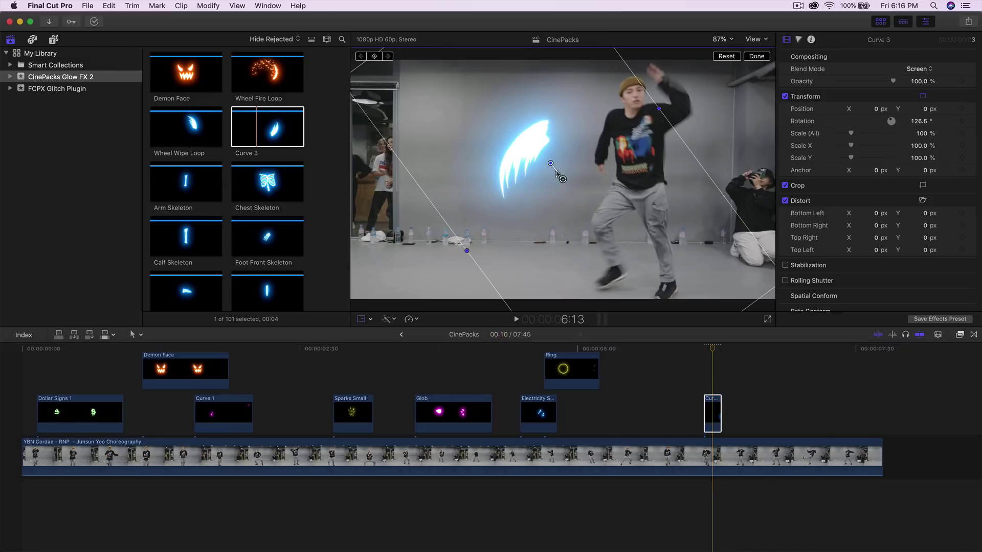
- Place the Curve 3 effect over the dancer's moving arm, rotated to 192.8° and scaled to 62.38%, and finish the transform
left_click_drag(527, 159, 639, 148)
left_click(712, 352)
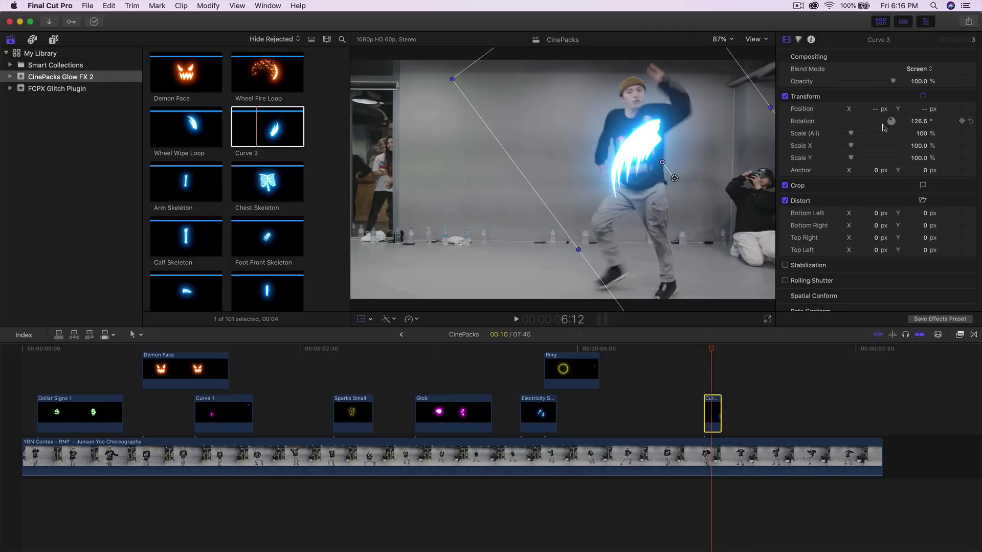
left_click_drag(884, 126, 892, 134)
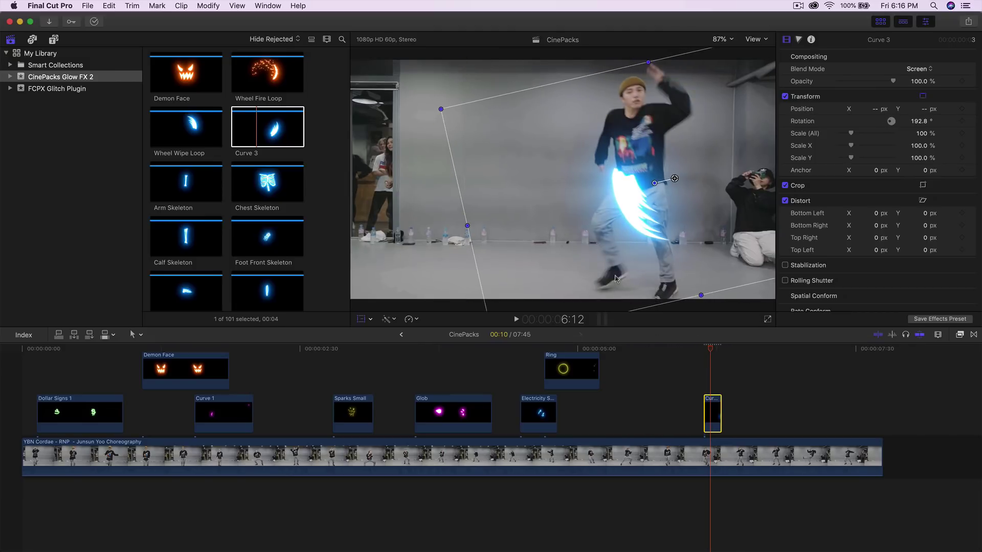
left_click_drag(615, 279, 643, 228)
left_click_drag(524, 293, 575, 235)
left_click(757, 56)
- Scale the Curve 3 effect to 93% and play back its section of the dance
key("space")
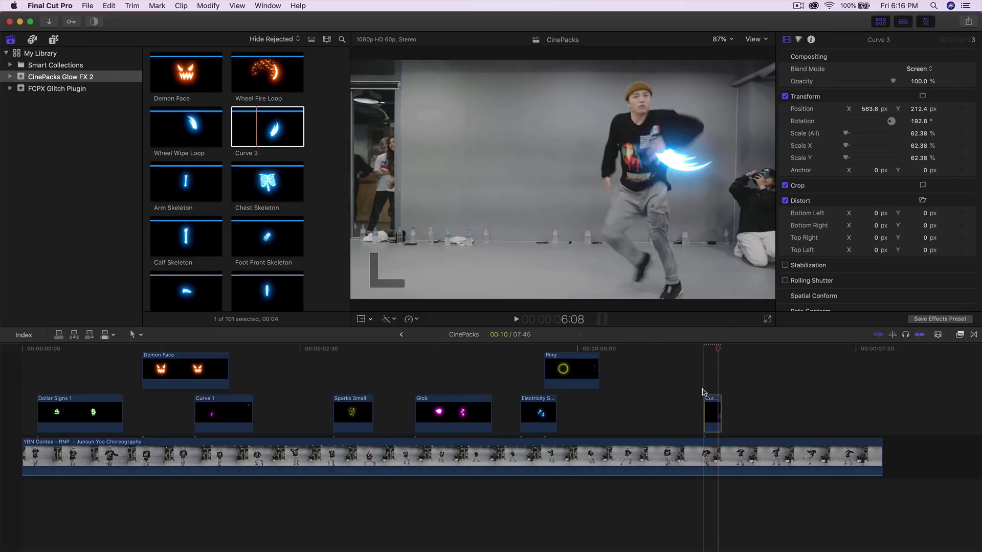
left_click(704, 350)
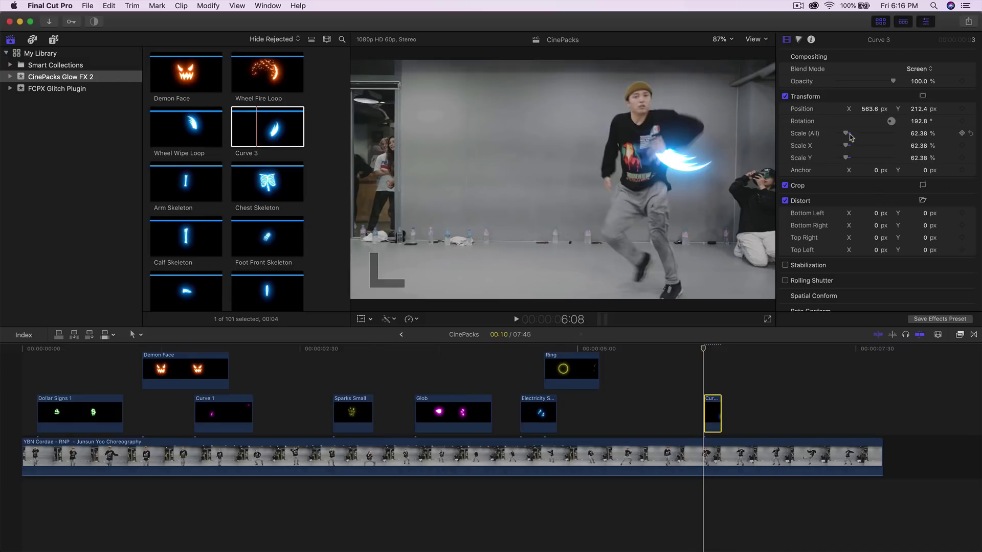
left_click_drag(849, 135, 851, 134)
key("space")
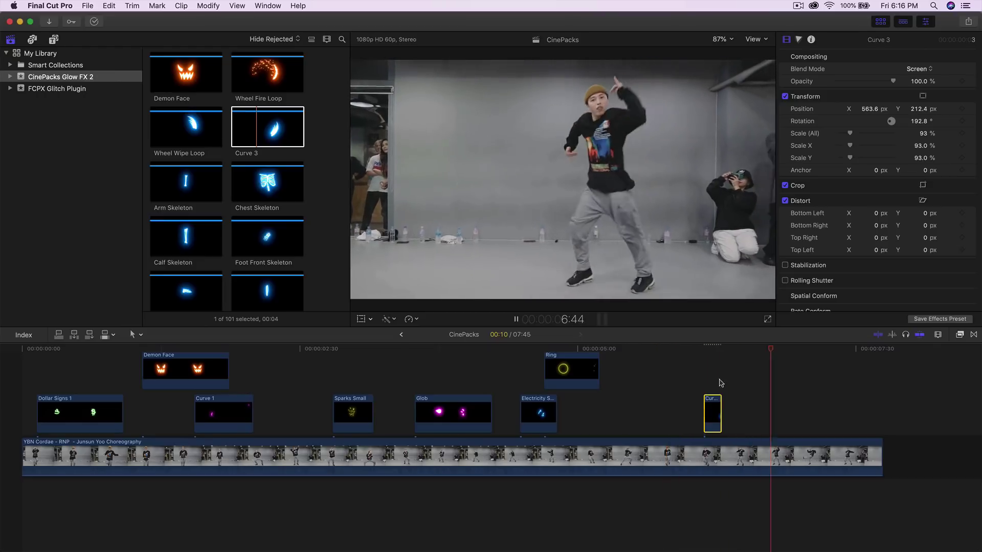
key("space")
- Find the Hoop Ring Climb clip in the event and connect it above the dance clip at 6:36
left_click(764, 350)
key("Left")
key("Left")
key("Left")
key("Left")
key("Left")
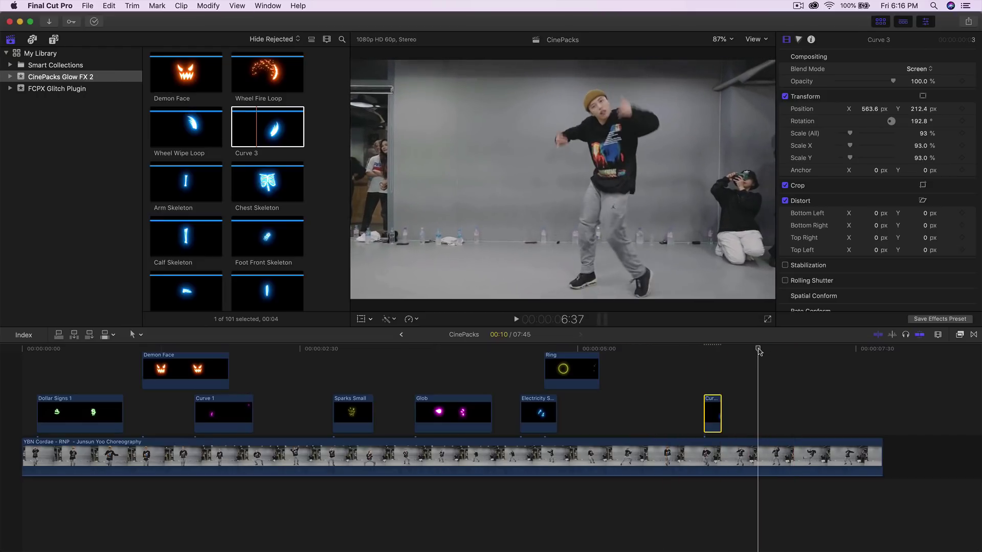
scroll(172, 215, "down", 10)
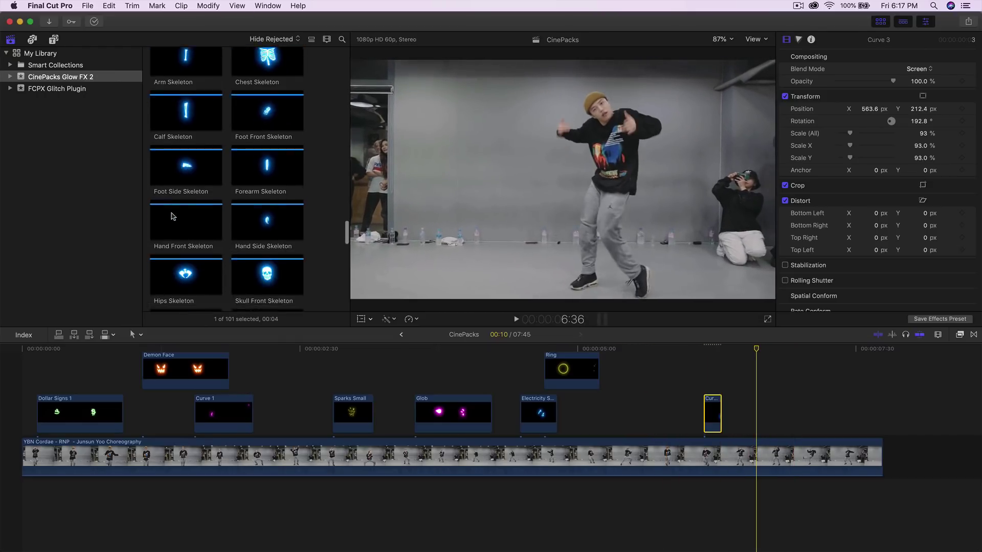
scroll(201, 227, "down", 5)
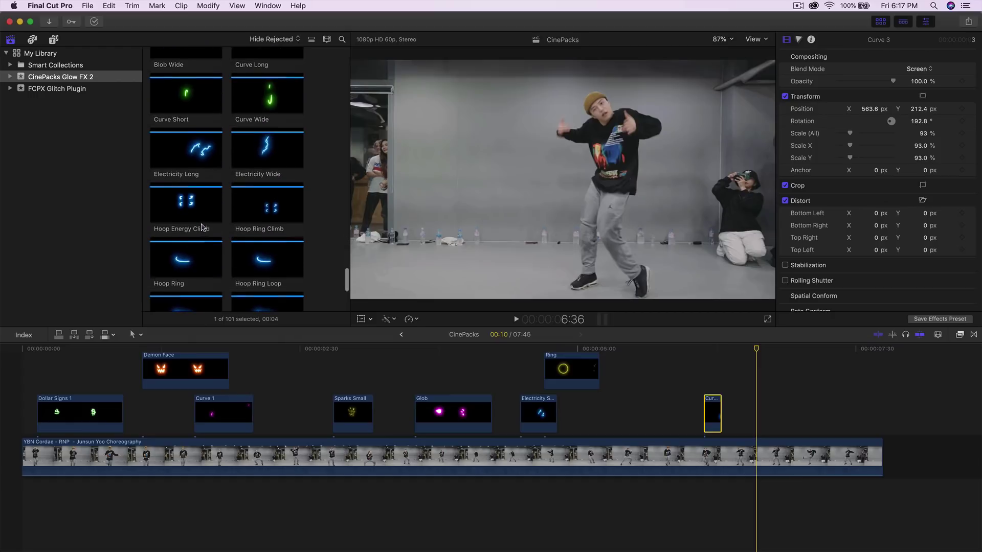
left_click(196, 200)
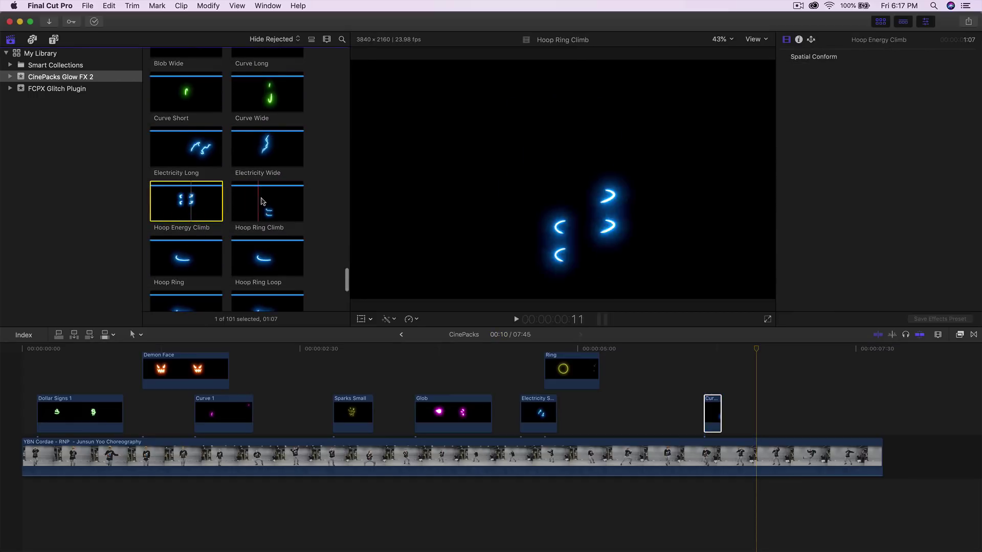
left_click_drag(262, 203, 271, 205)
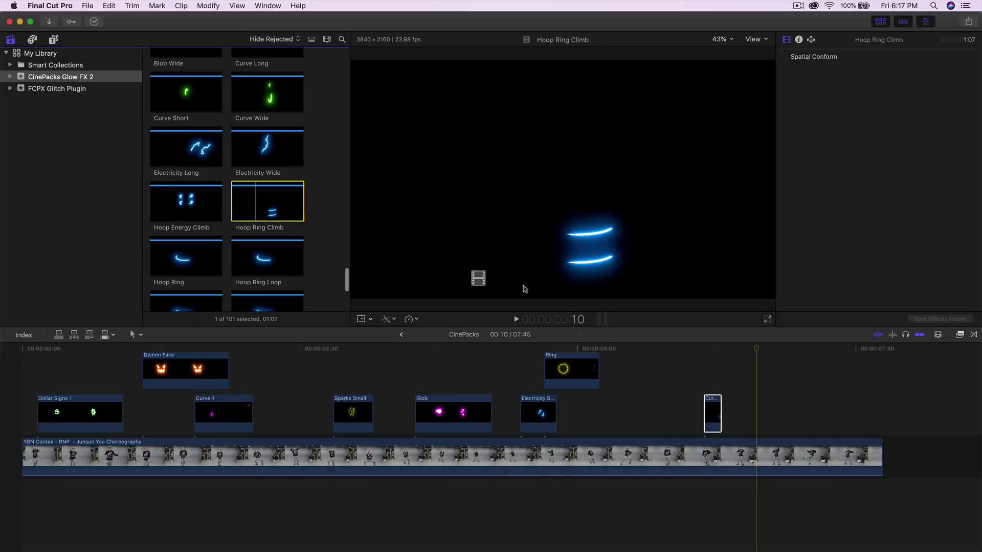
left_click_drag(525, 289, 767, 398)
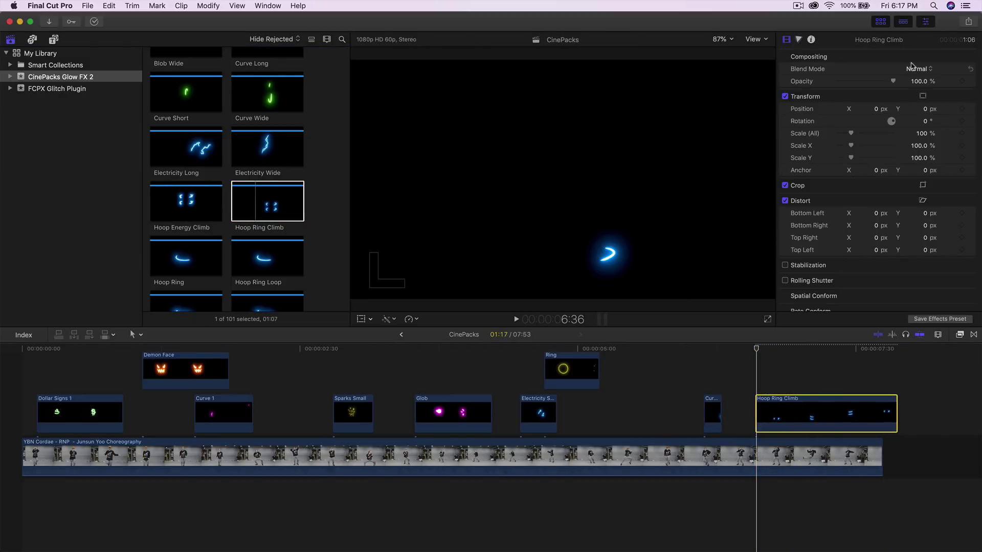
- Set the Hoop Ring Climb clip's blend mode to Screen and trim its end to match the end of the dance clip
left_click(928, 69)
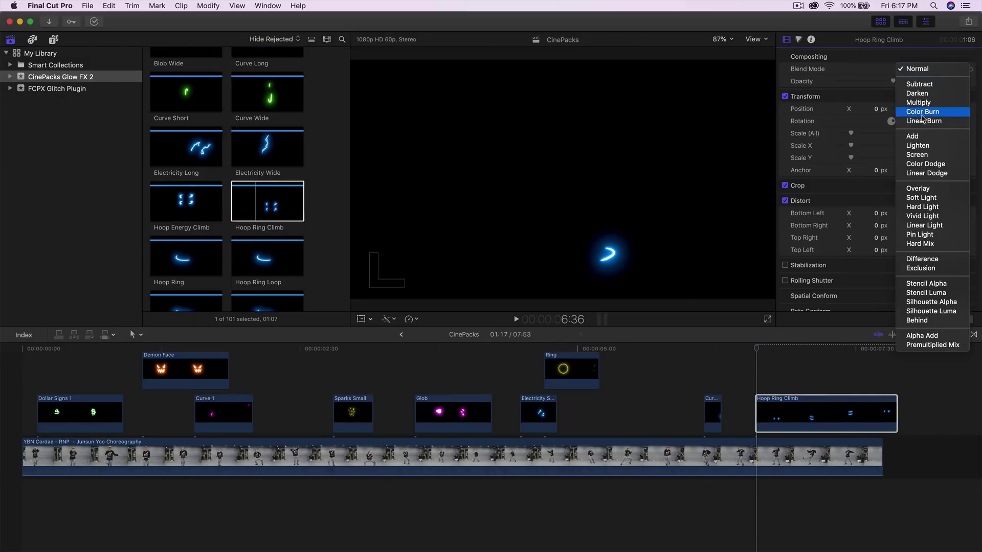
left_click(922, 155)
left_click_drag(764, 351, 857, 354)
left_click_drag(897, 404, 877, 402)
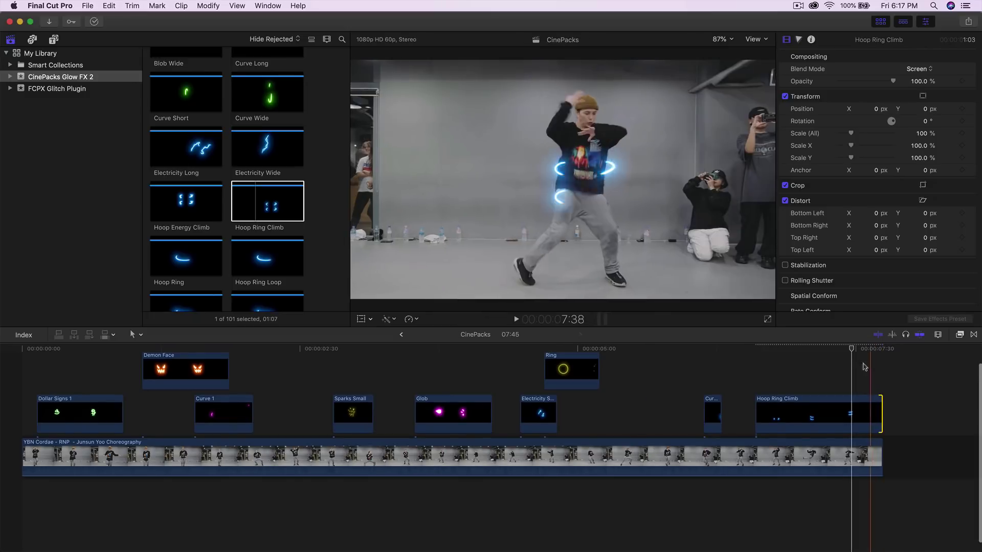
left_click(764, 350)
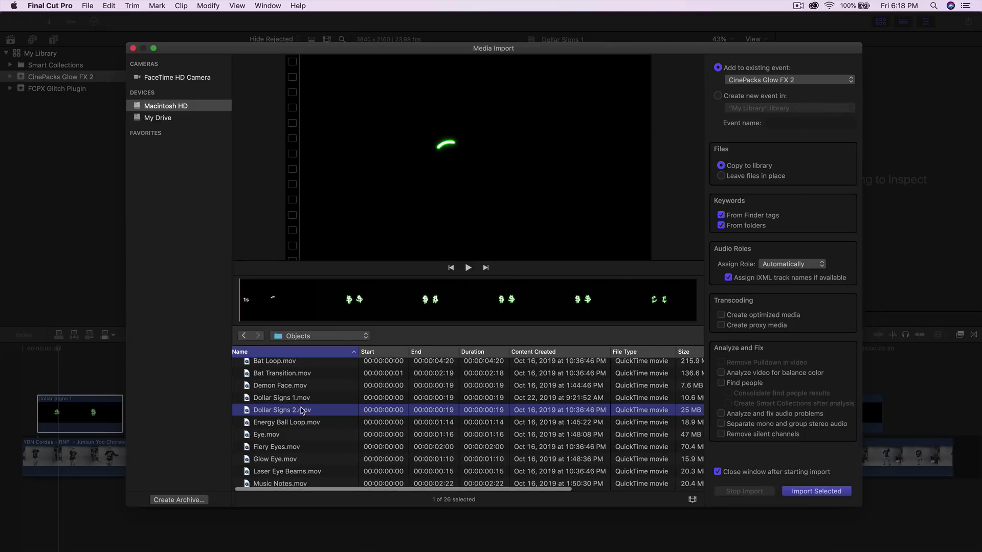
- Import Dollar Signs 2.mov into the CinePacks Glow FX 2 event and connect it above Dollar Signs 1 with the Screen blend mode
key("Return")
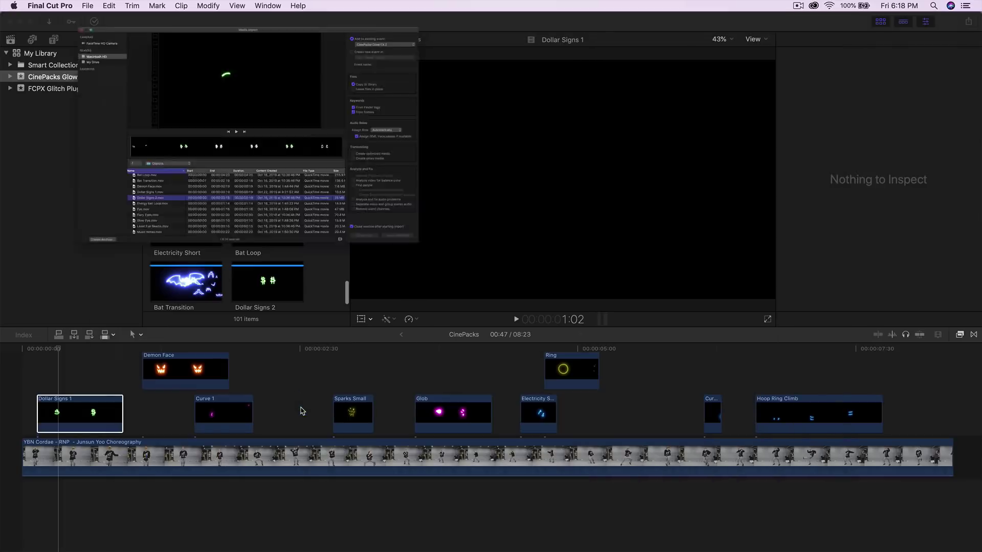
left_click_drag(262, 217, 81, 353)
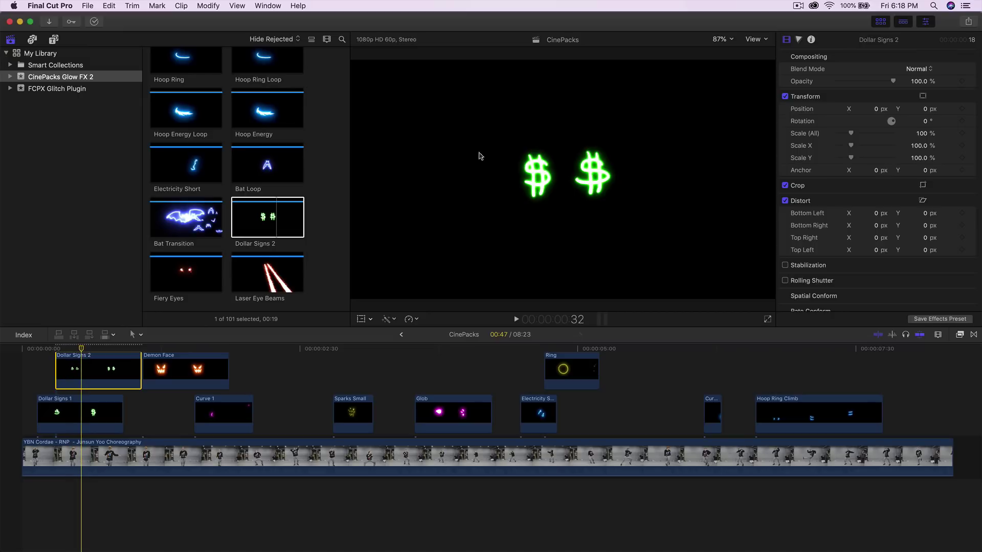
left_click(917, 70)
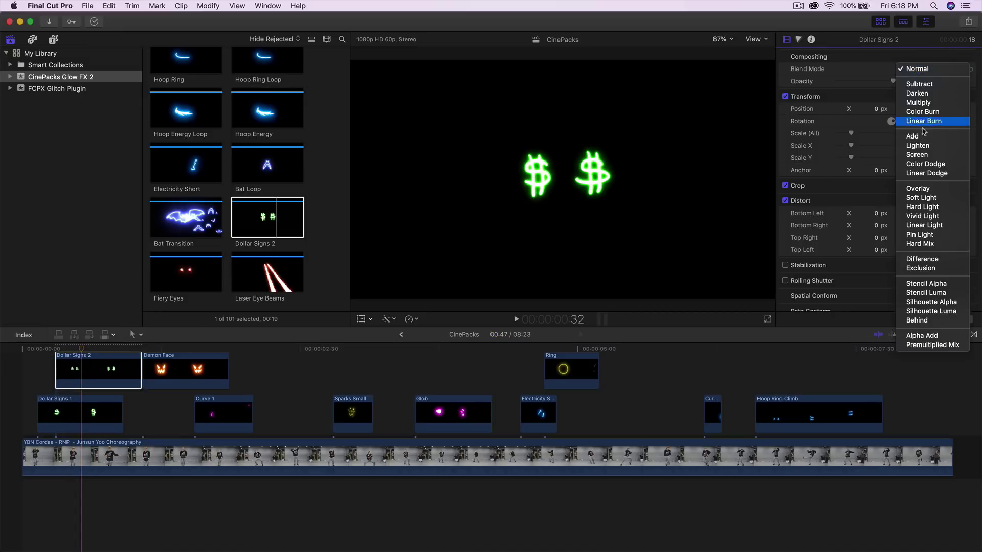
left_click(918, 154)
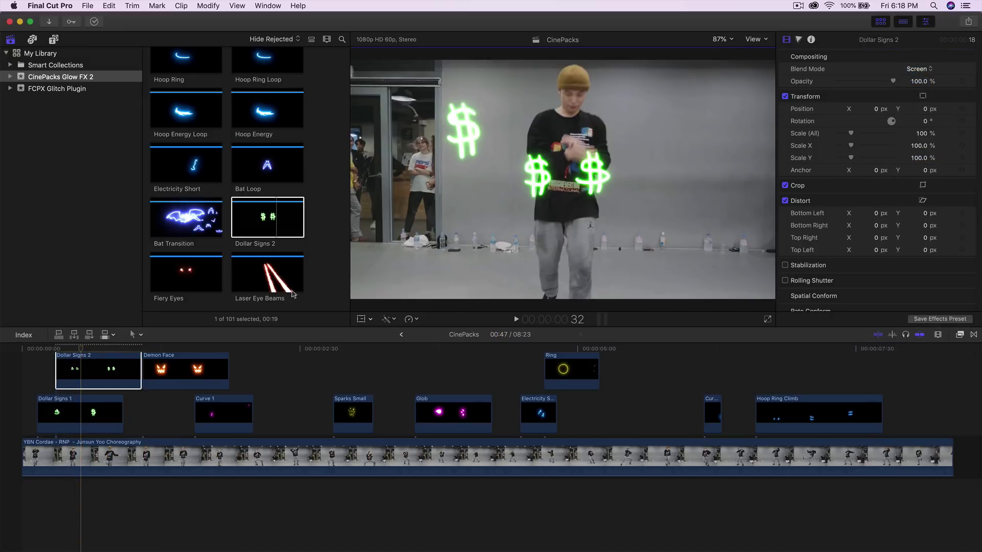
- Move Dollar Signs 2 onto the wall beside the dancer at X 509.7, Y 207.3 px, rotate it to -9.6°, and play it back
left_click_drag(565, 190, 696, 137)
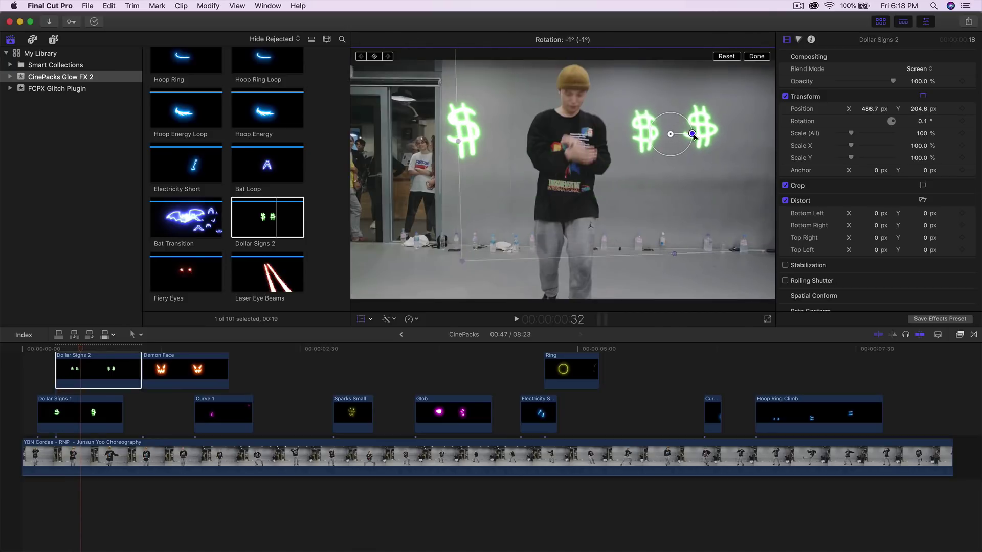
left_click(752, 59)
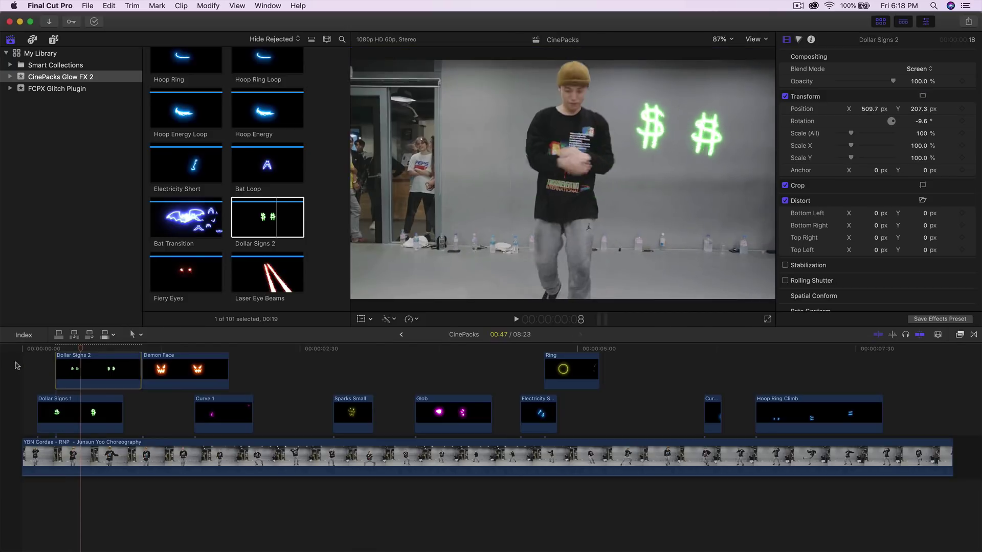
key("space")
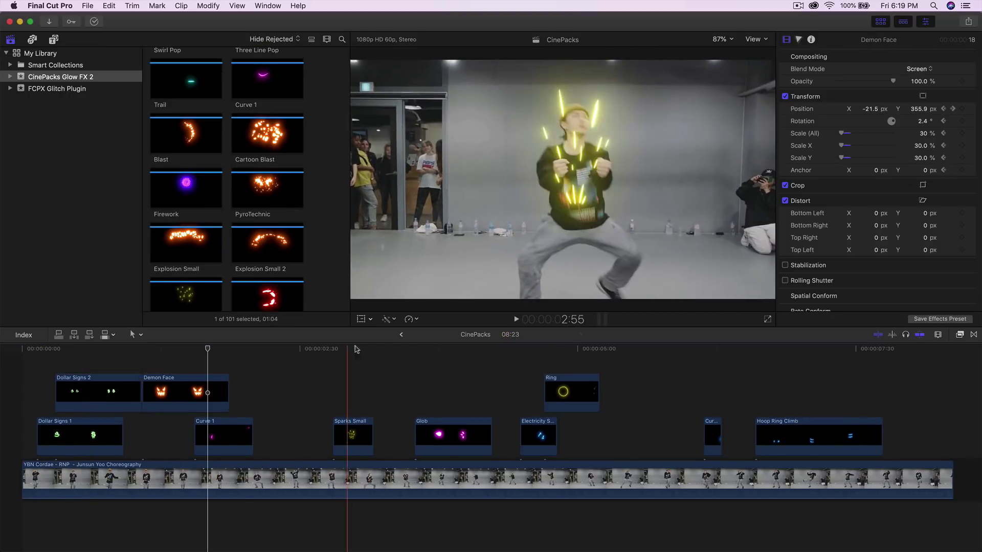
- Add a Hue/Saturation Curves correction to the Dollar Signs 2 clip and shift its overall hue from green to light blue
left_click(104, 358)
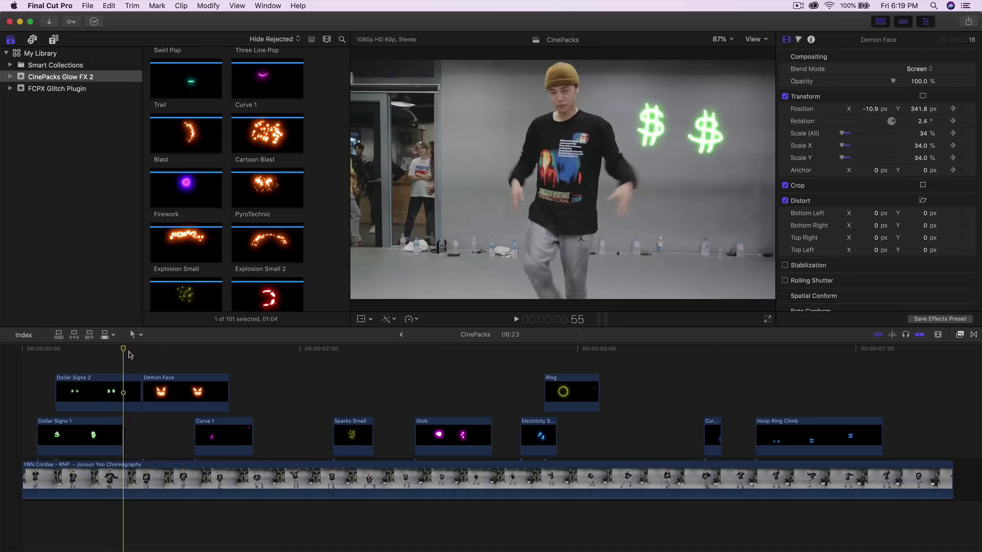
left_click(106, 391)
left_click(91, 352)
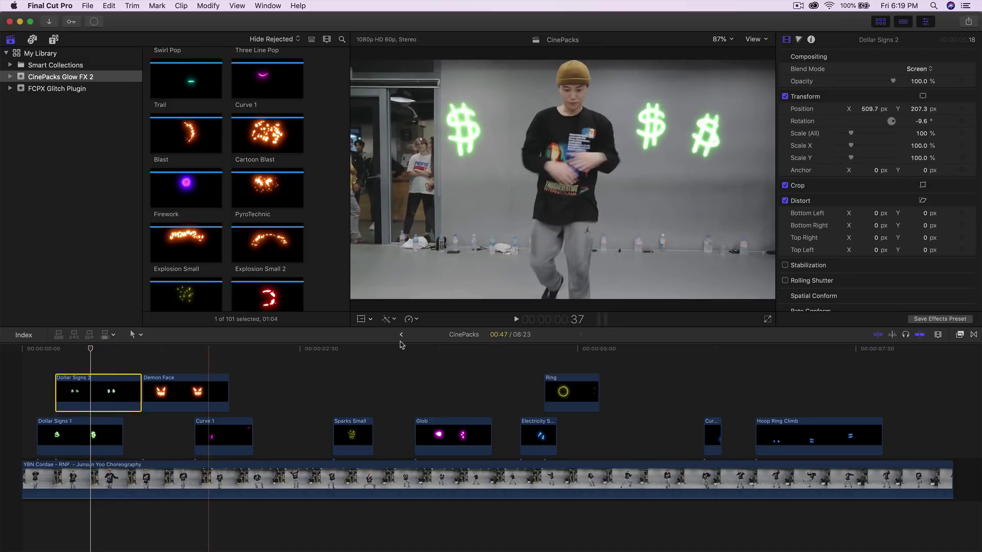
left_click(799, 40)
left_click(833, 56)
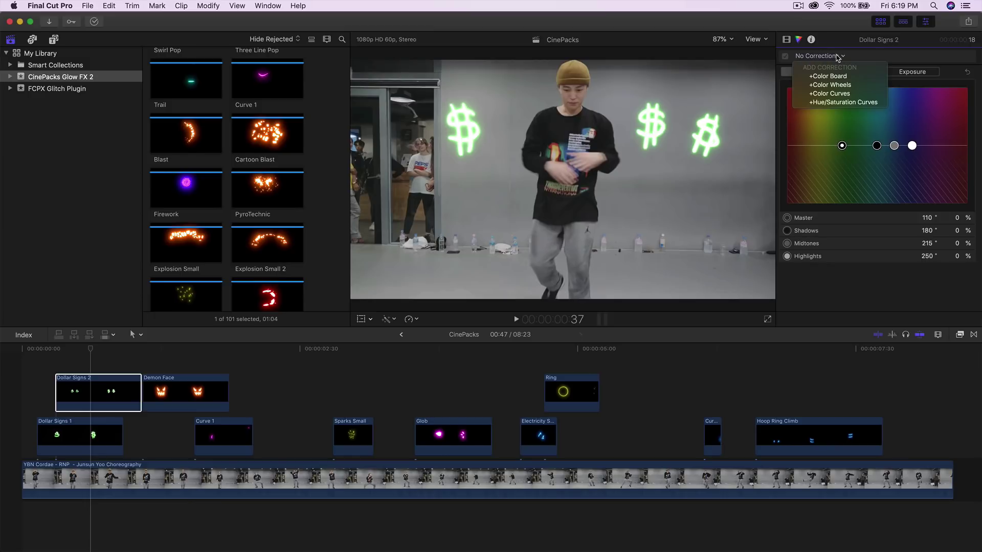
left_click(826, 103)
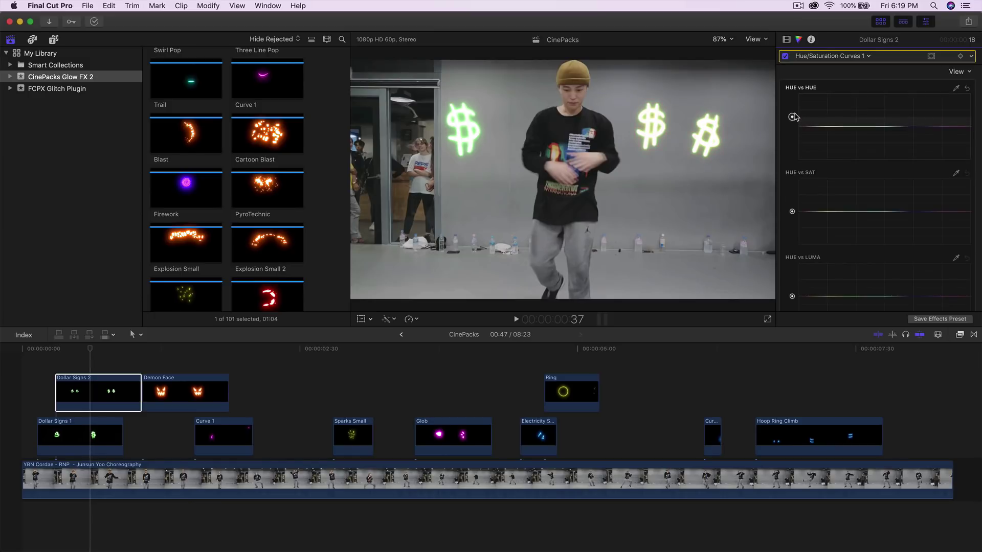
left_click_drag(793, 147, 795, 159)
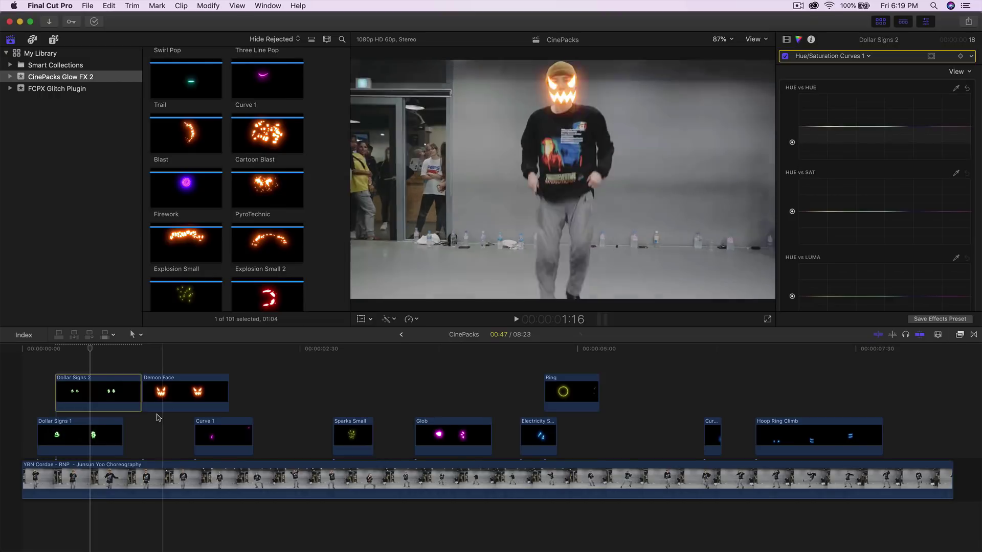
- Add a Hue/Saturation Curves correction to the Demon Face clip and shift its overall hue from orange to magenta
left_click(102, 419)
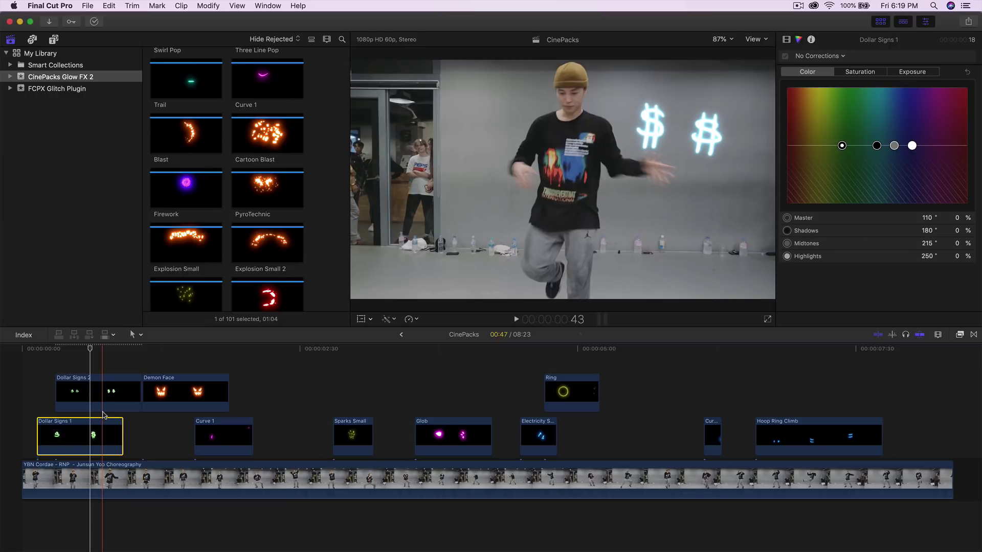
left_click(103, 402)
left_click(185, 401)
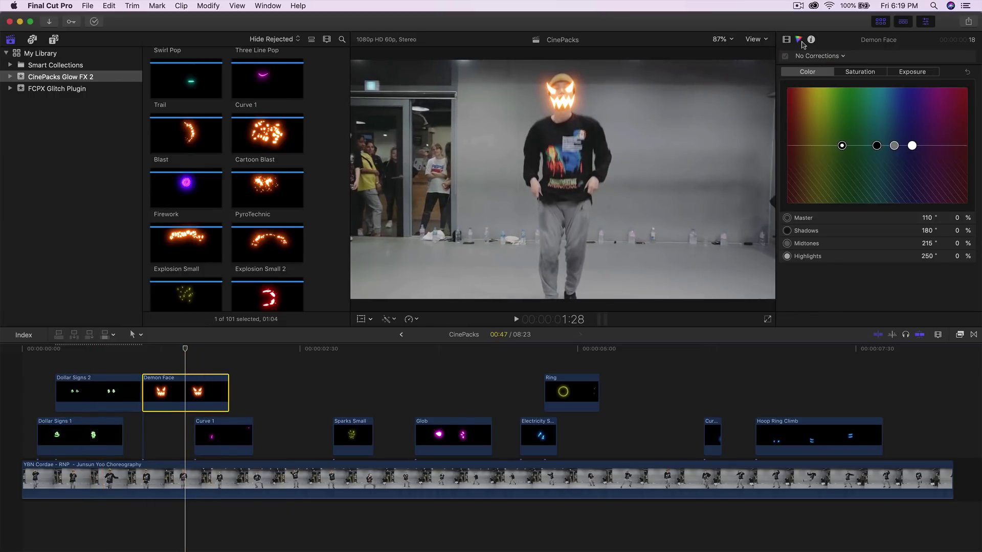
left_click(824, 56)
left_click(821, 102)
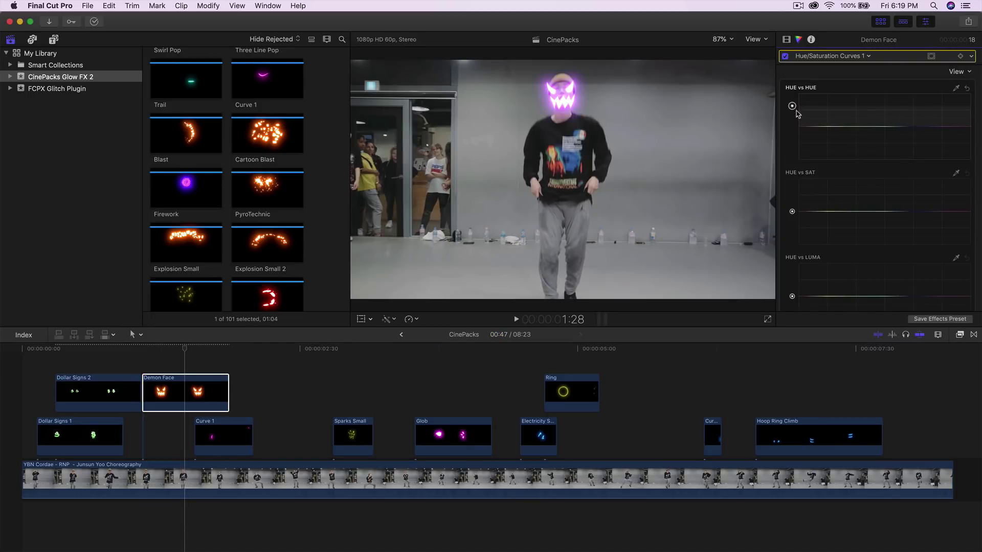
left_click_drag(792, 106, 793, 144)
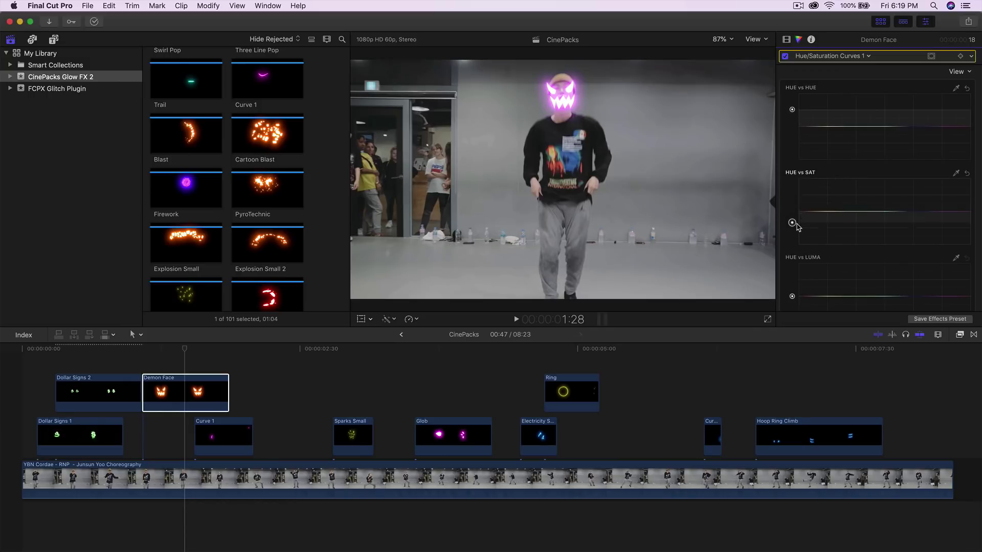
- Raise the Demon Face clip's overall saturation with the Hue vs Sat curve and look through the remaining curves and correction types
mouse_move(797, 227)
left_mouse_down()
mouse_move(794, 177)
mouse_move(805, 215)
left_mouse_up()
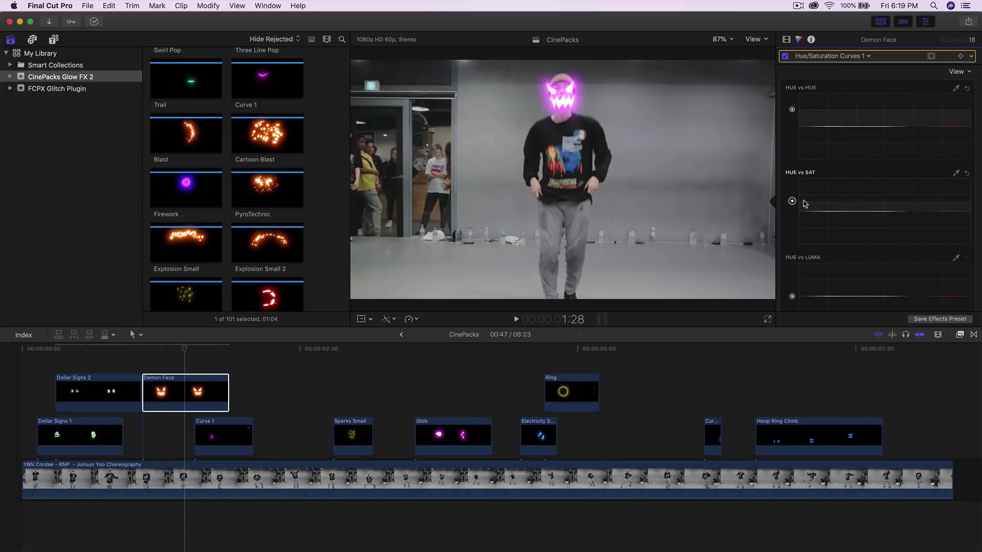
scroll(790, 205, "down", 2)
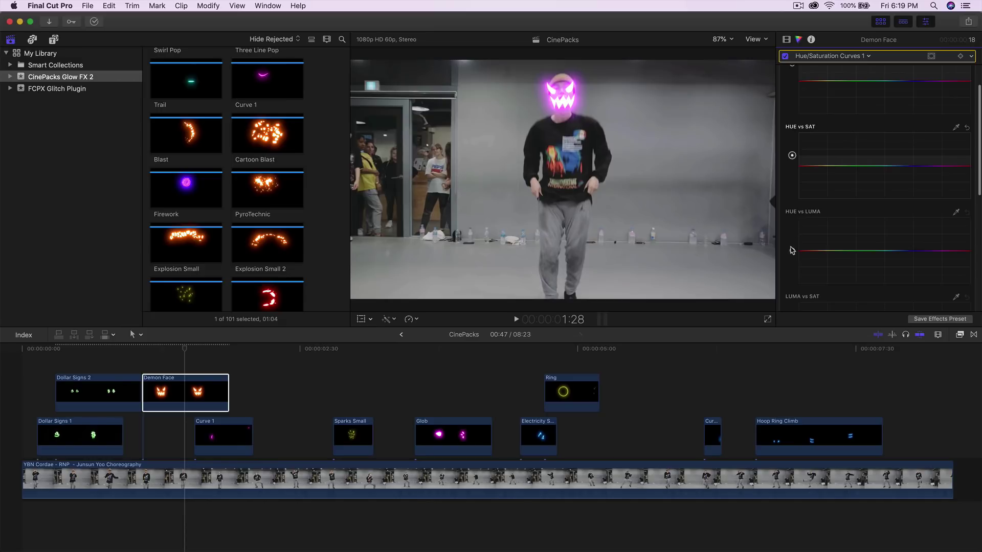
left_click_drag(792, 247, 793, 251)
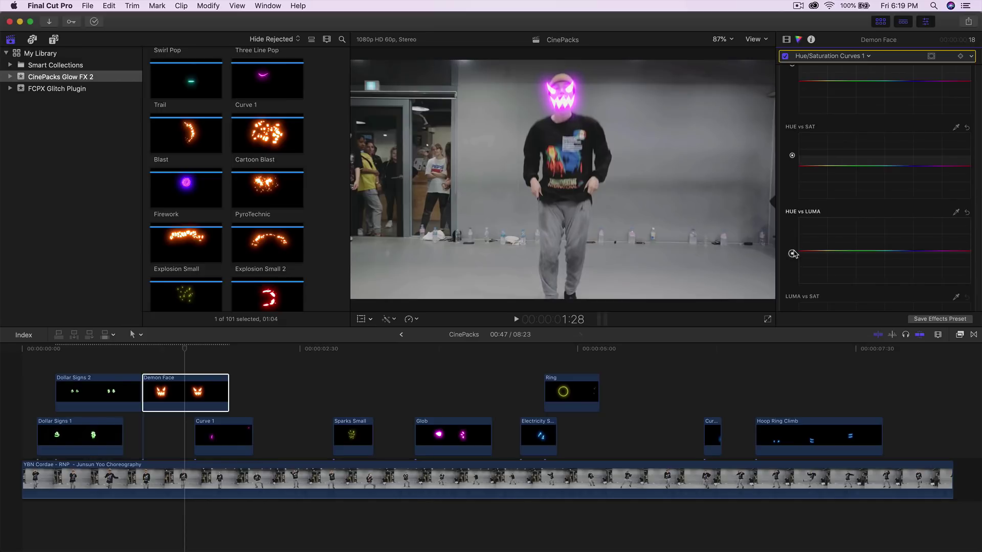
scroll(793, 249, "up", 1)
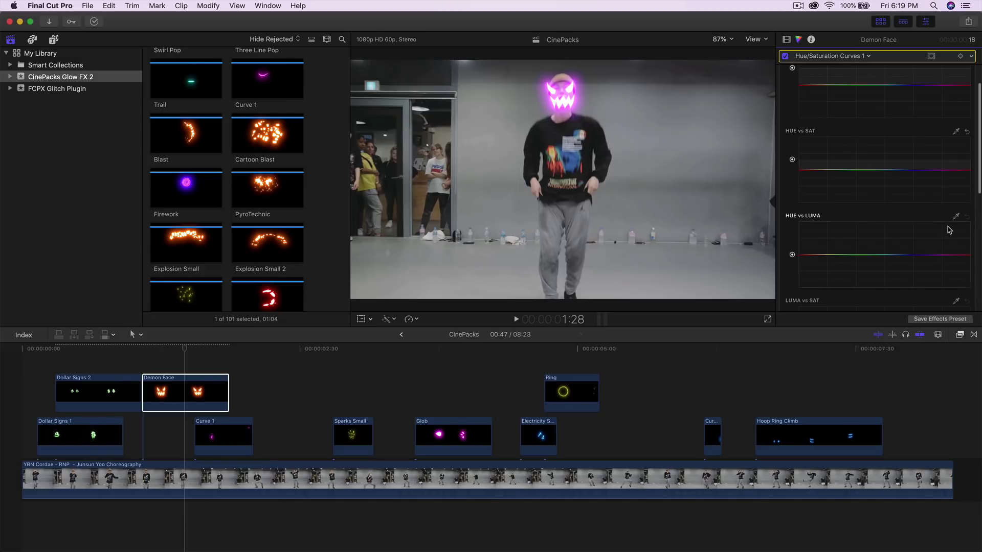
scroll(949, 230, "down", 10)
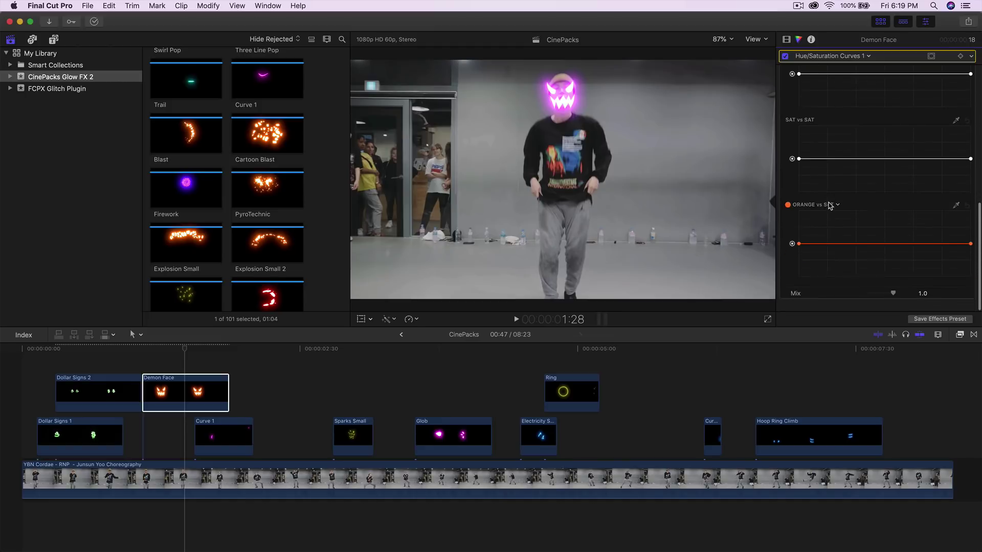
scroll(830, 206, "up", 10)
left_click(842, 57)
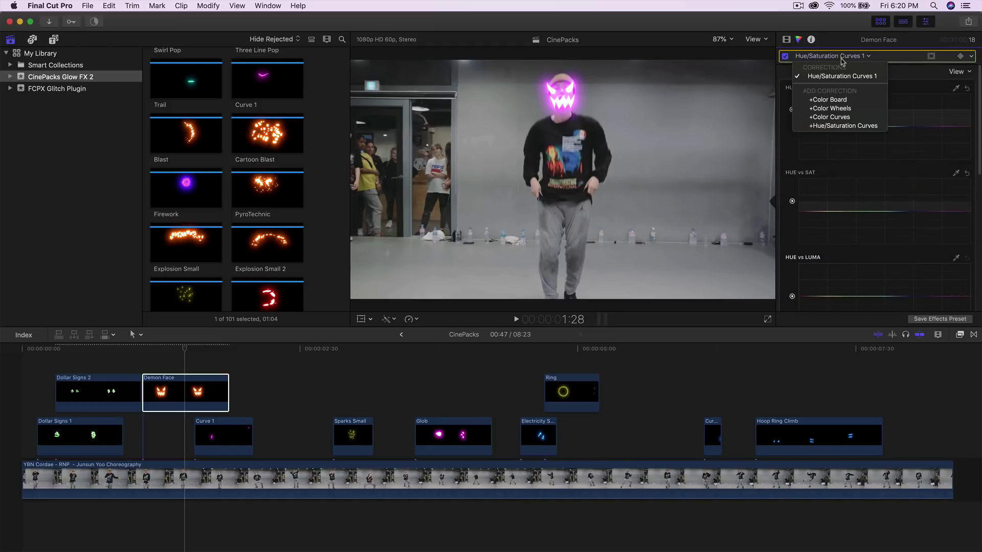
key("Escape")
- Add a Hue/Saturation Curves correction to Sparks Small, shift its hue to green with more saturation, and play it back
left_click(150, 349)
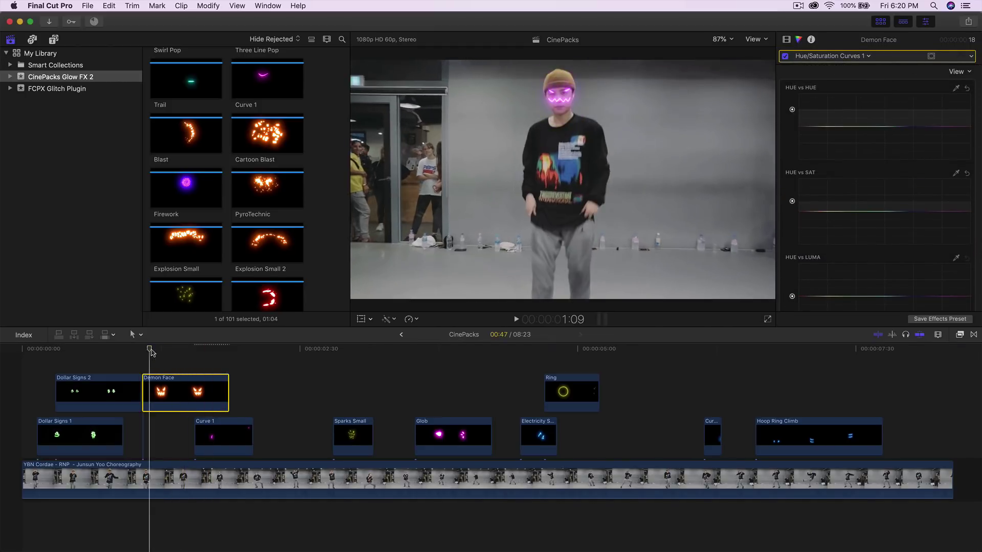
left_click_drag(151, 351, 352, 364)
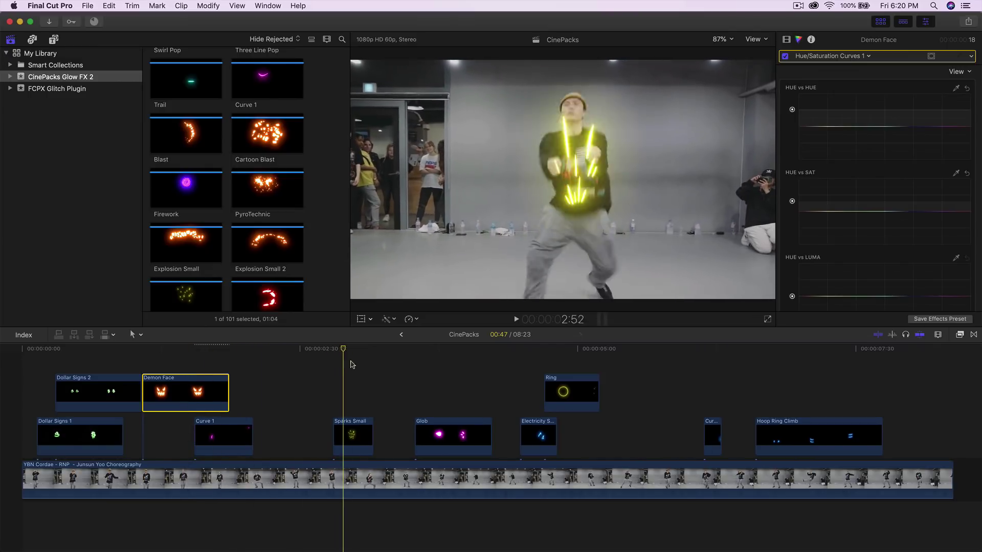
left_click(350, 434)
left_click(354, 352)
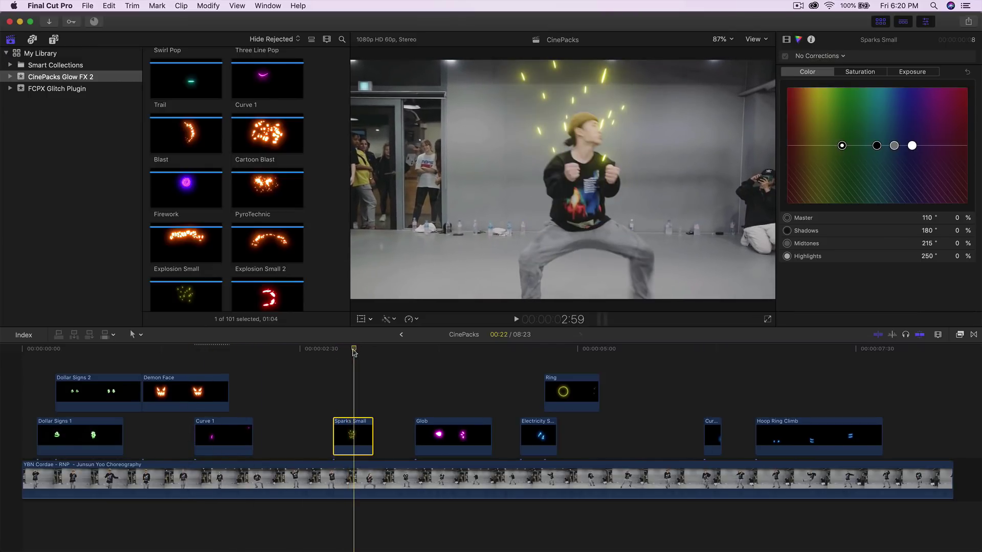
left_click(844, 57)
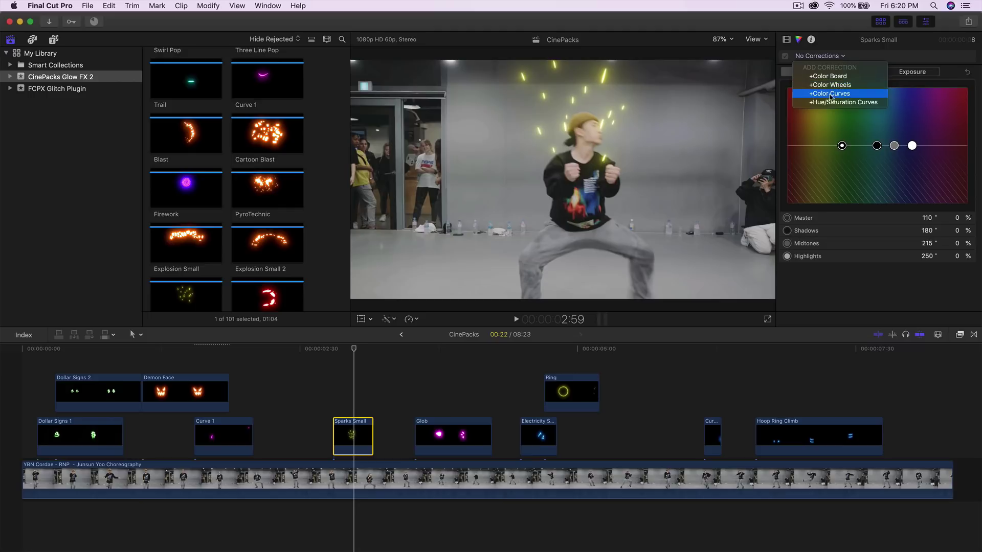
left_click(857, 102)
left_click_drag(793, 127, 794, 111)
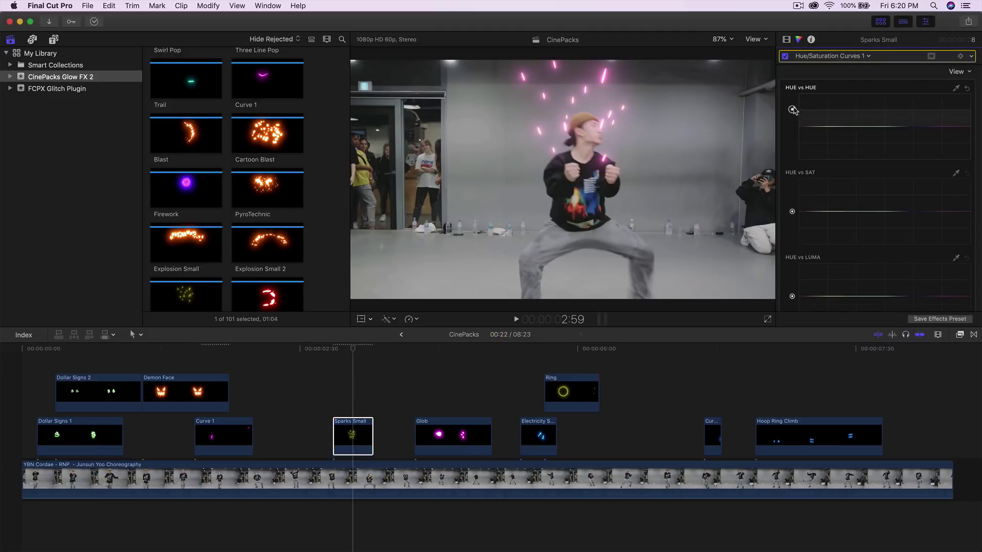
scroll(809, 168, "down", 4)
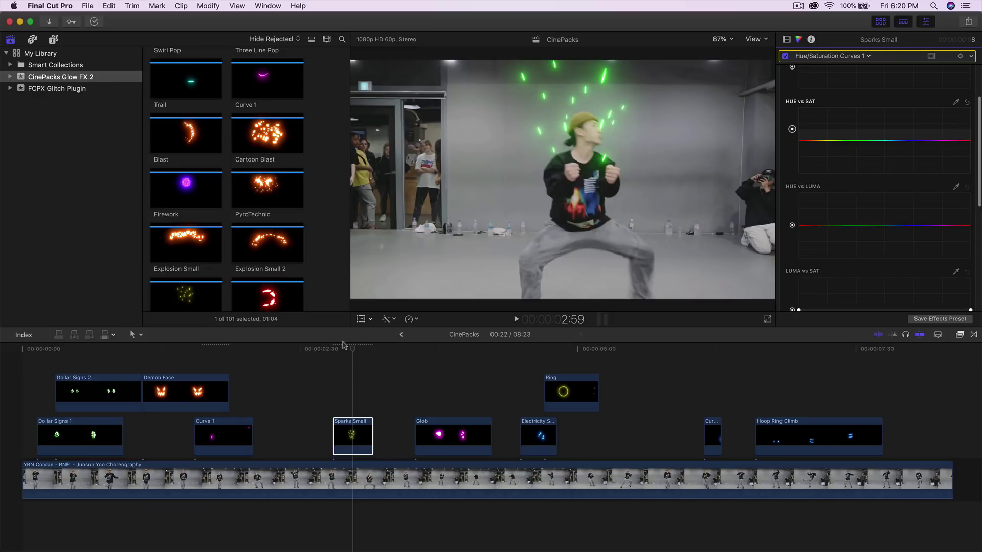
key("space")
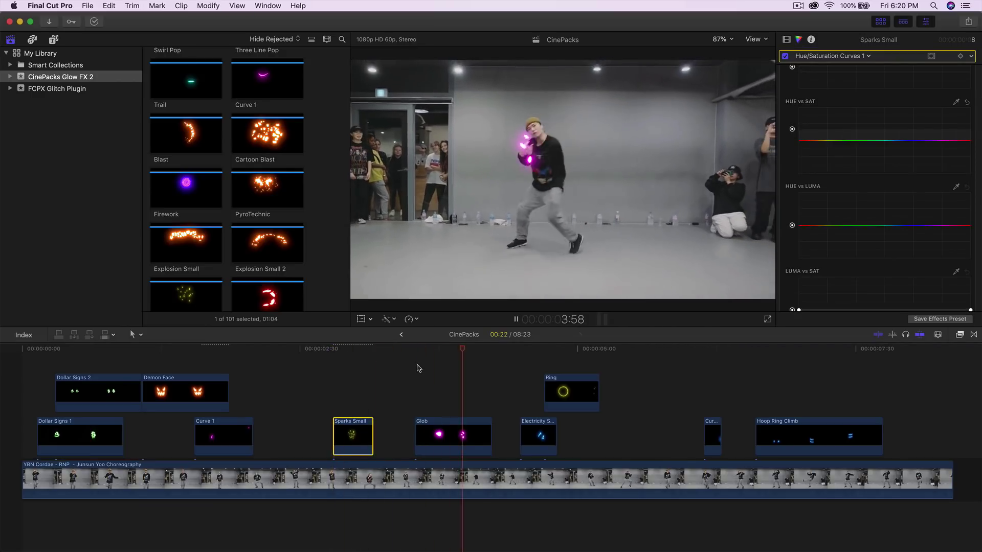
key("space")
- Recolor the Ring clip from yellow to violet-blue with Hue/Saturation Curves, raise its saturation, and play it back
left_click(572, 397)
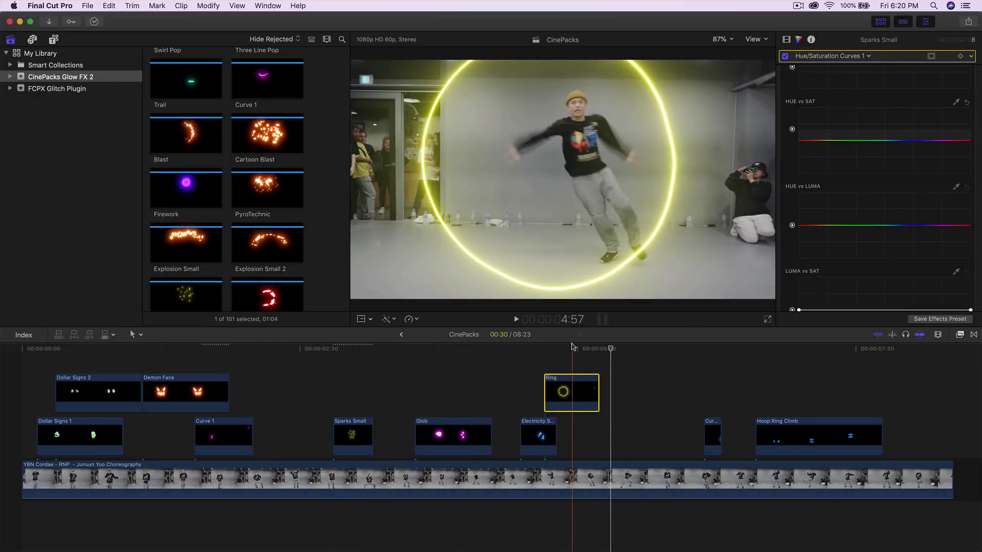
left_click_drag(794, 127, 792, 117)
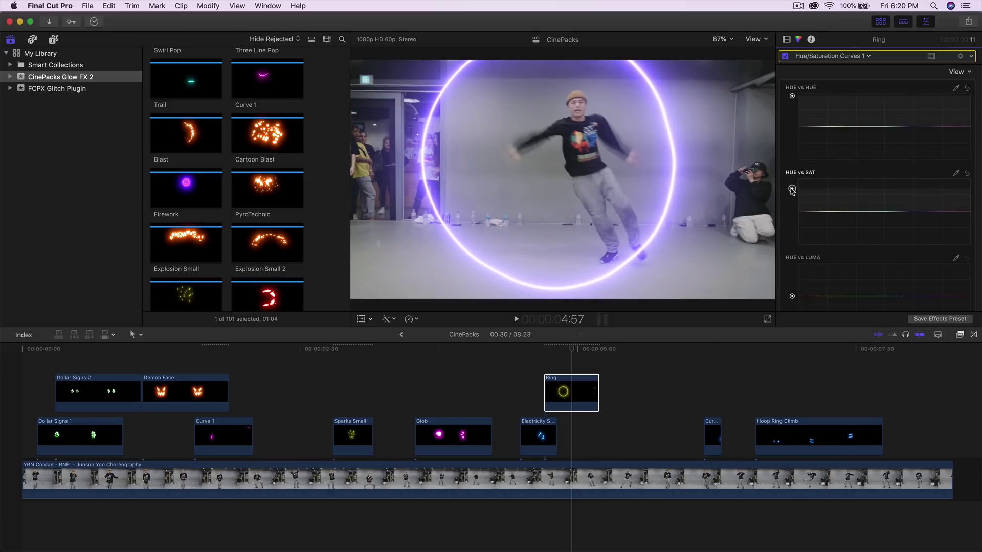
left_click_drag(792, 96, 792, 95)
key("space")
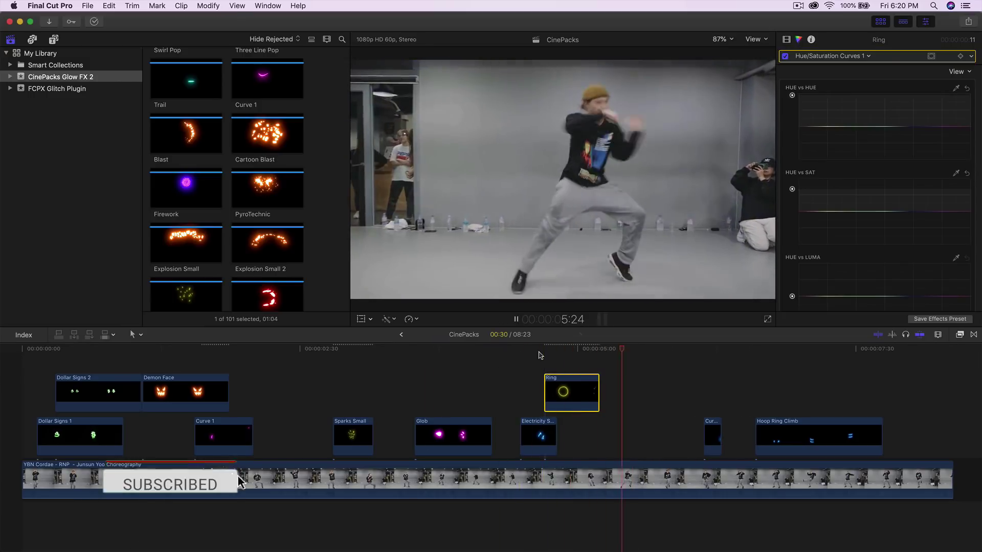
key("space")
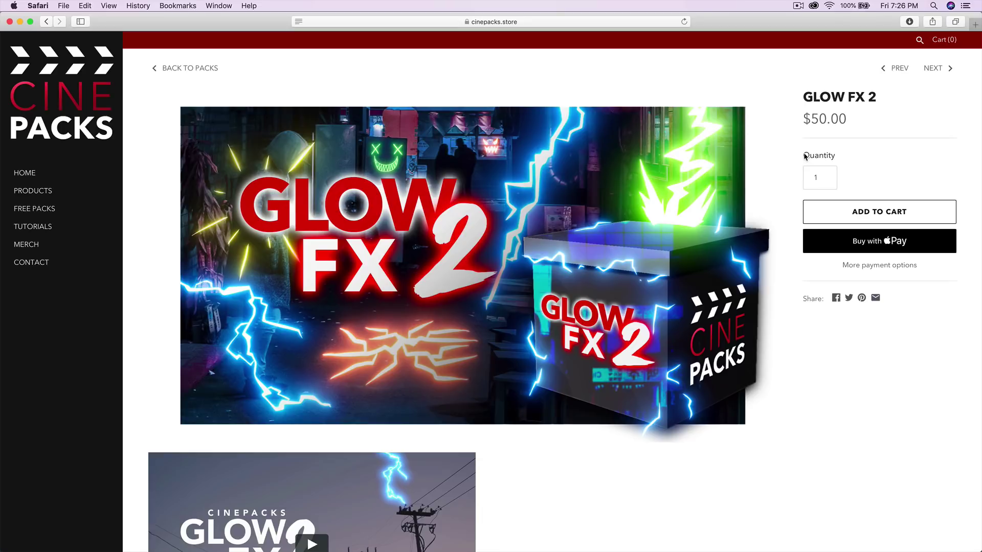
- Switch to Safari and look over the Glow FX 2 product page and its preview videos on cinepacks.store
scroll(811, 153, "down", 5)
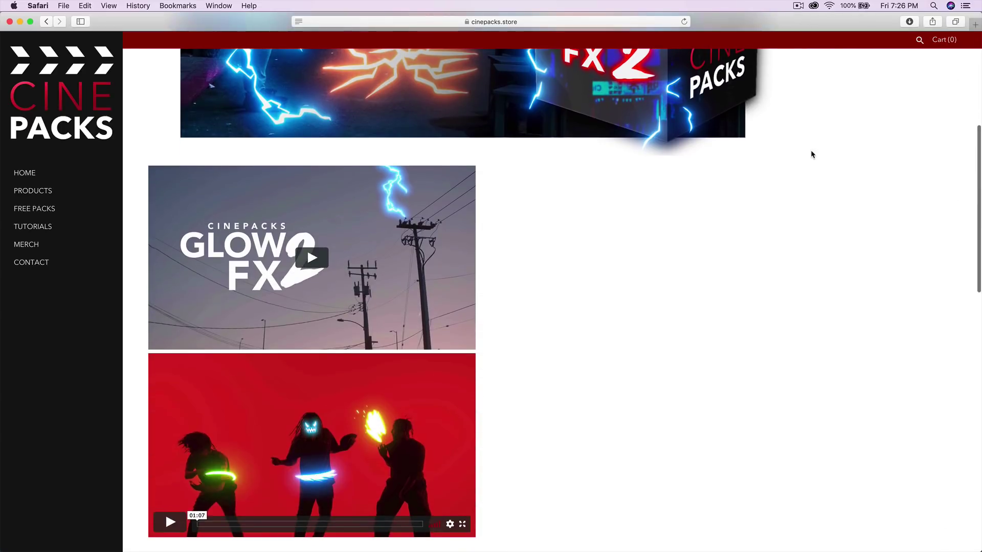
scroll(813, 154, "up", 5)
scroll(814, 156, "down", 12)
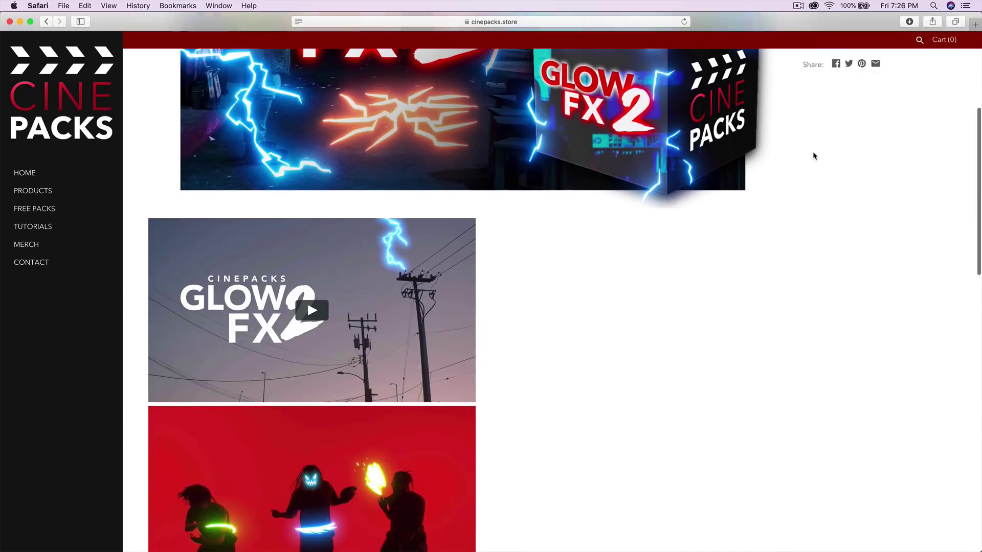
scroll(813, 154, "down", 1)
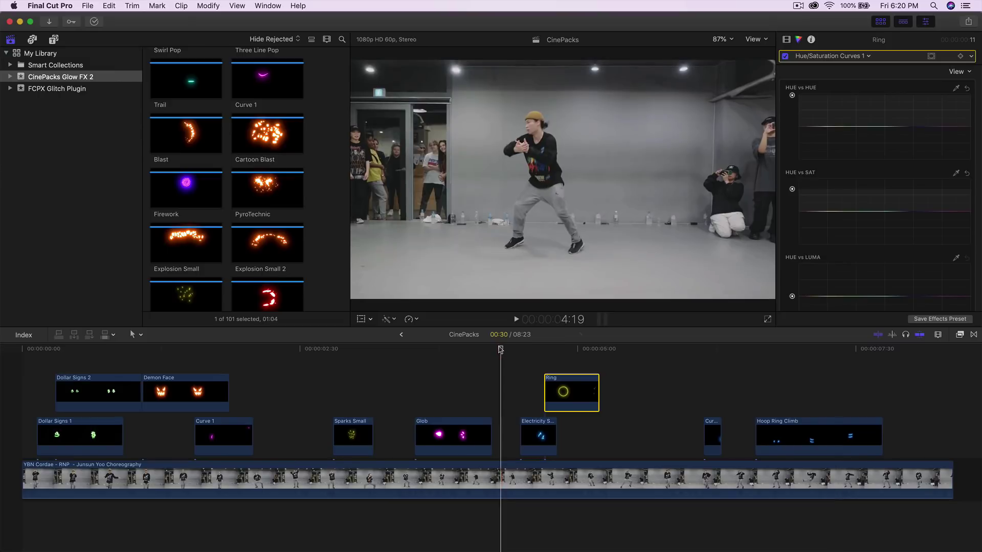
- Switch to Final Cut Pro and review the recolored effects from the Dollar Signs clips through the Ring clip
left_click_drag(502, 348, 99, 355)
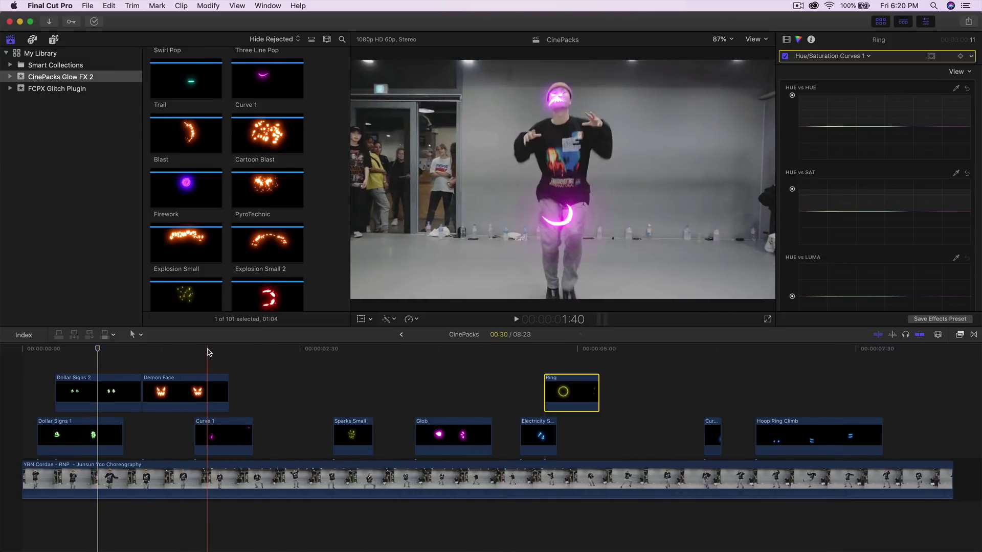
left_click(202, 350)
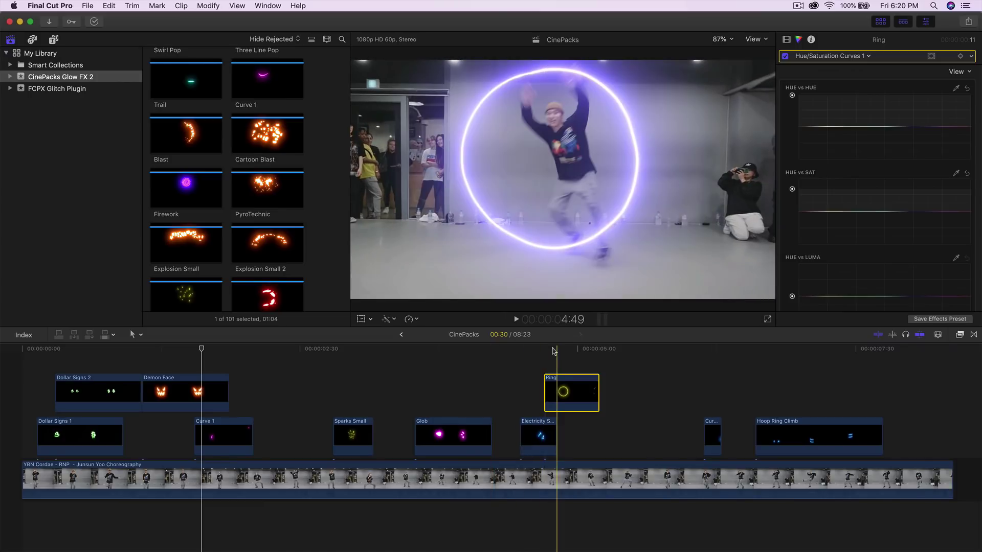
left_click(556, 350)
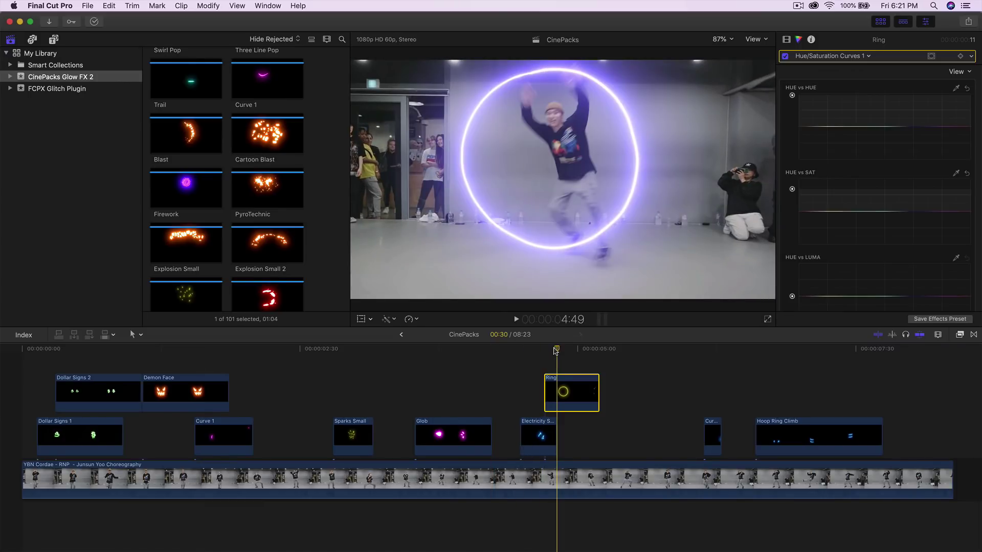